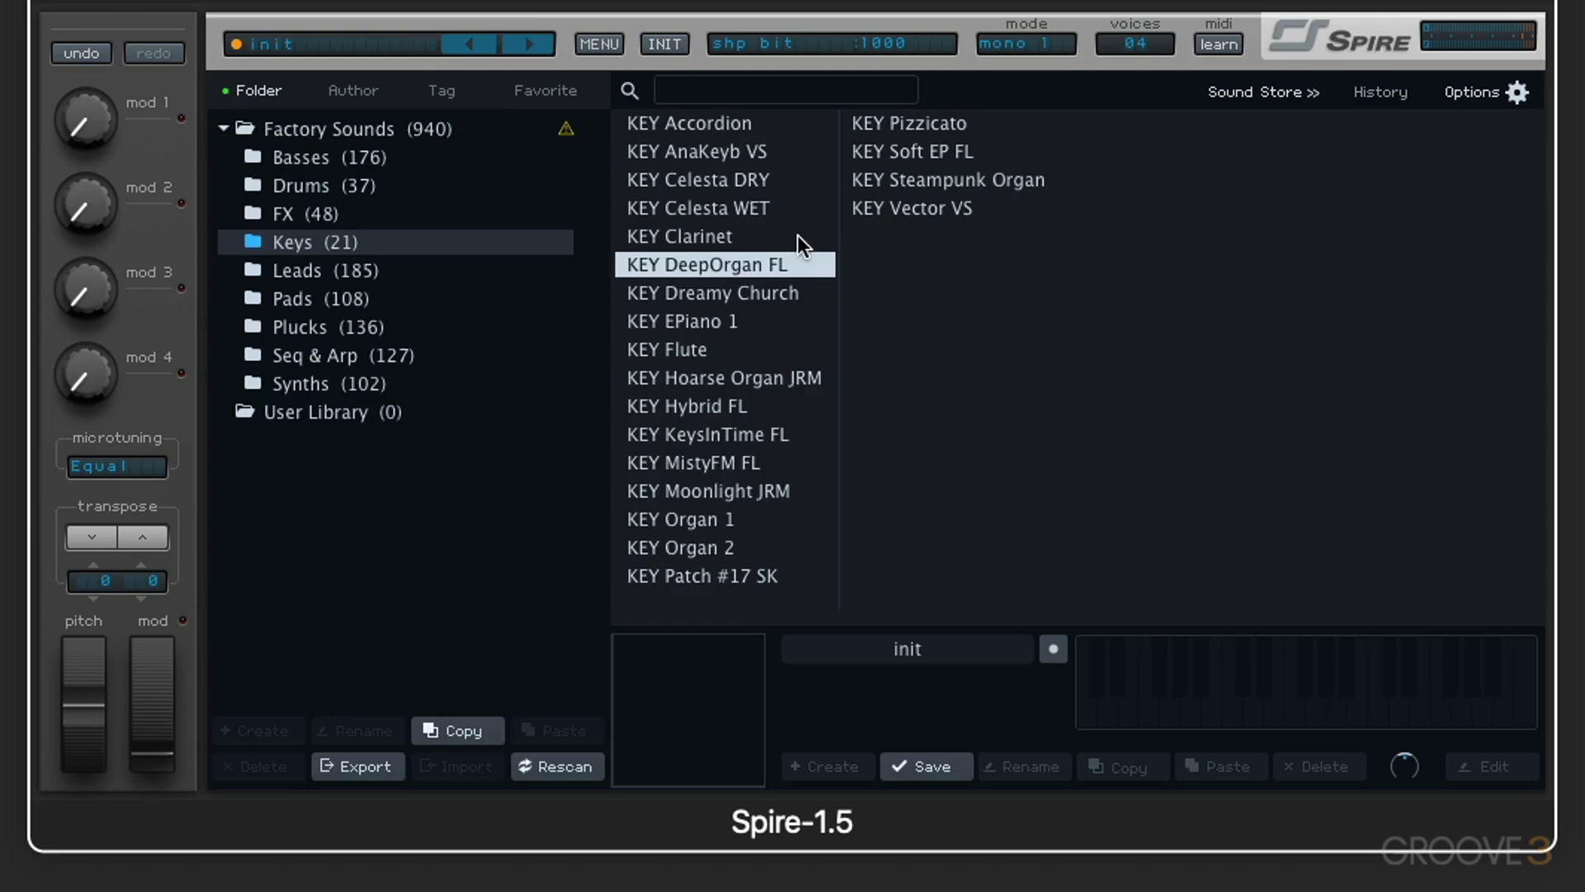
Step: Load the KEY EPiano 1 preset and set its shaper to soft mode with dry/wet at 1000
left_click(697, 322)
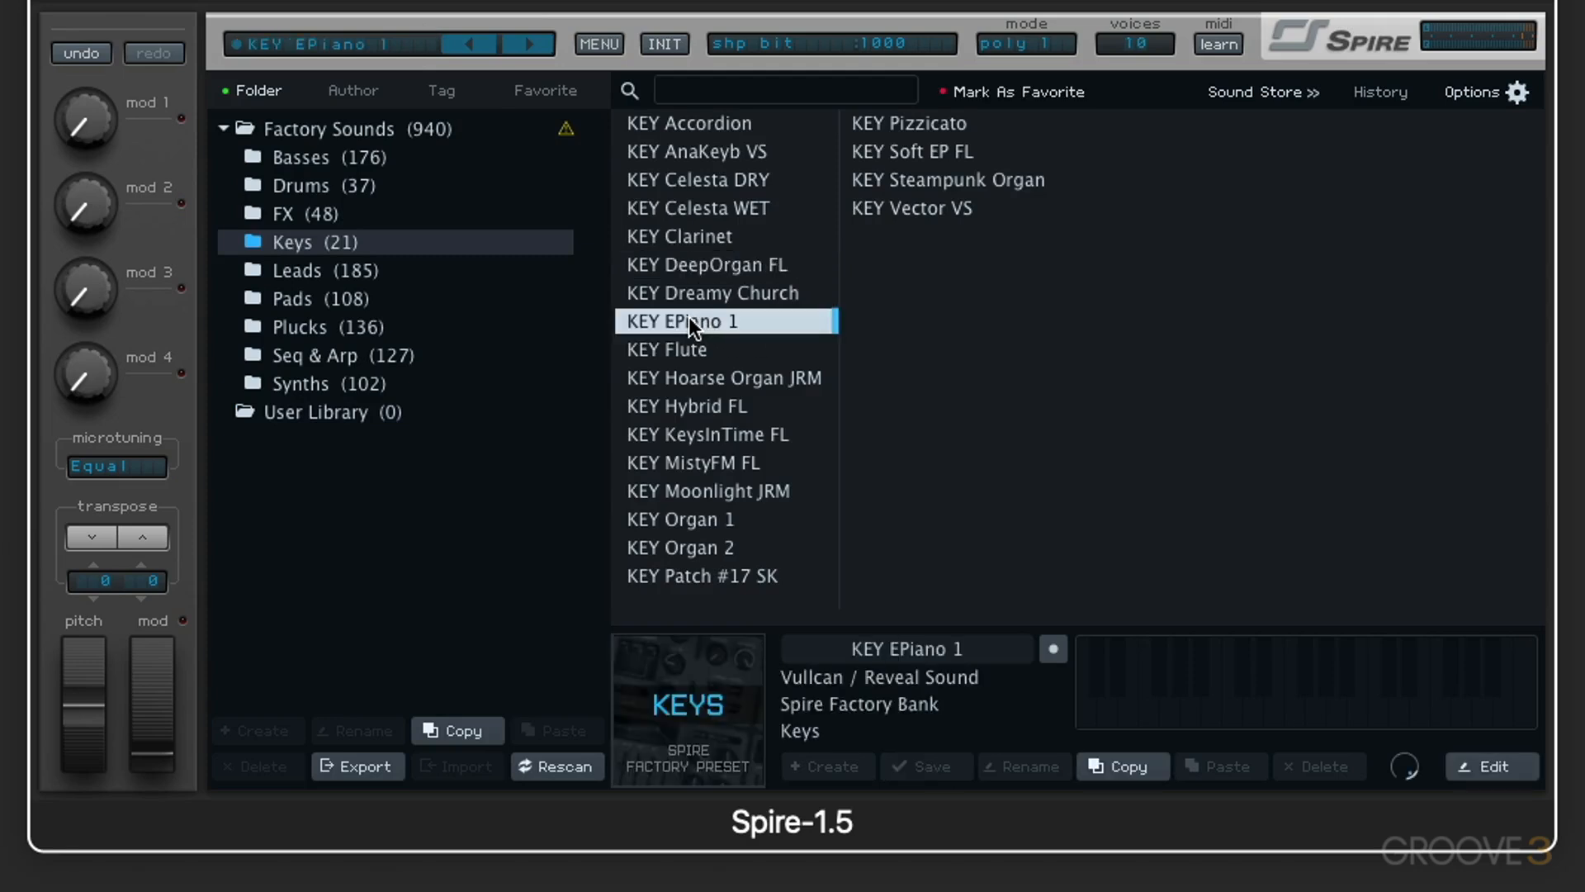
left_click(370, 48)
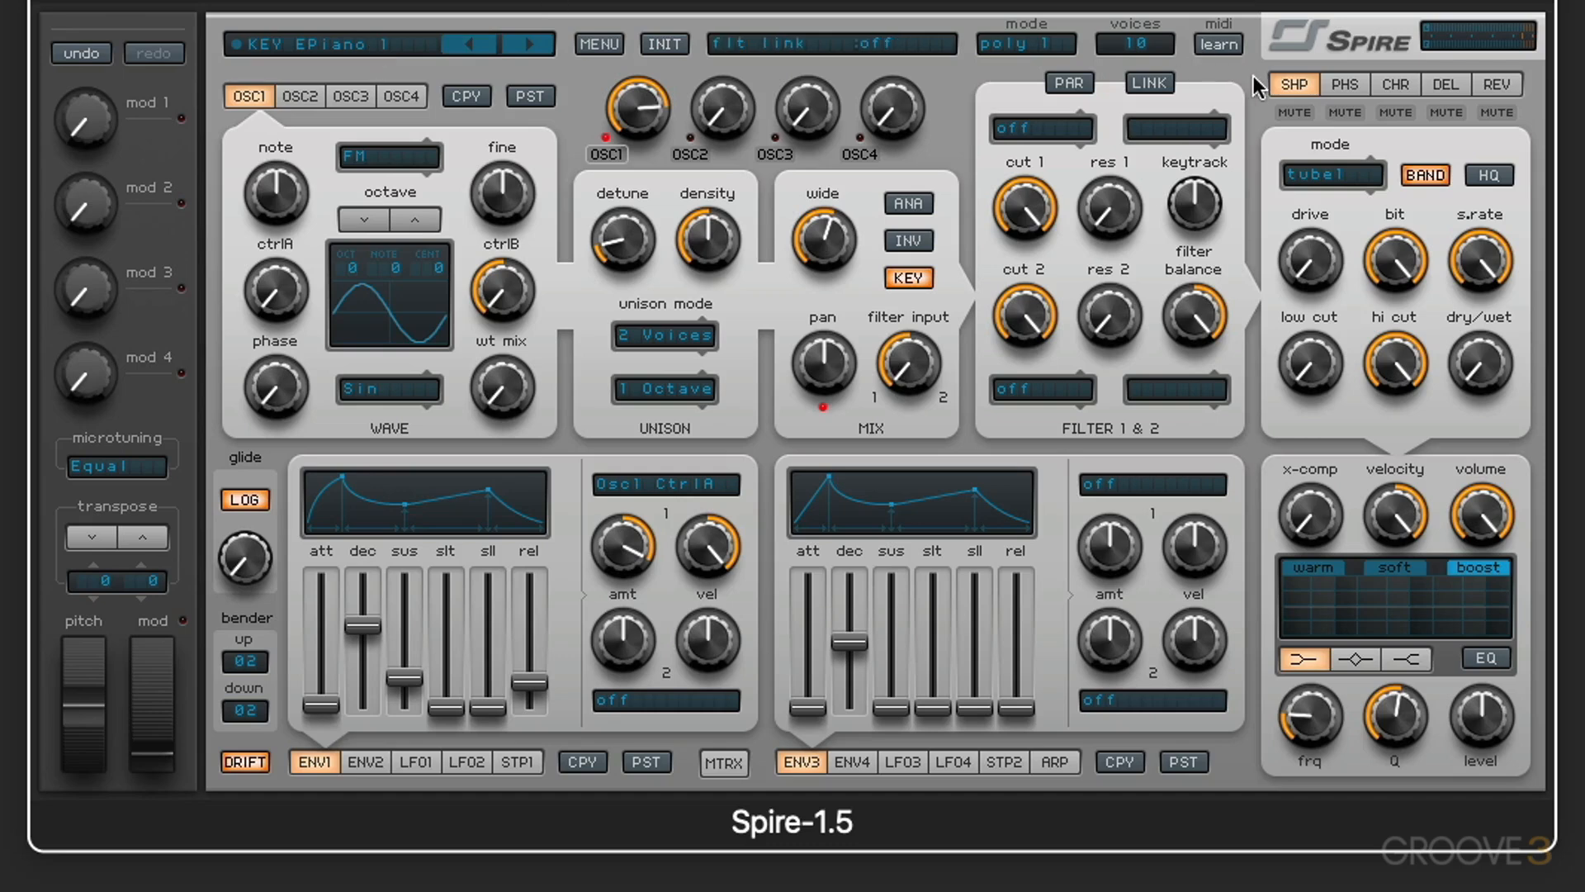
left_click(1333, 176)
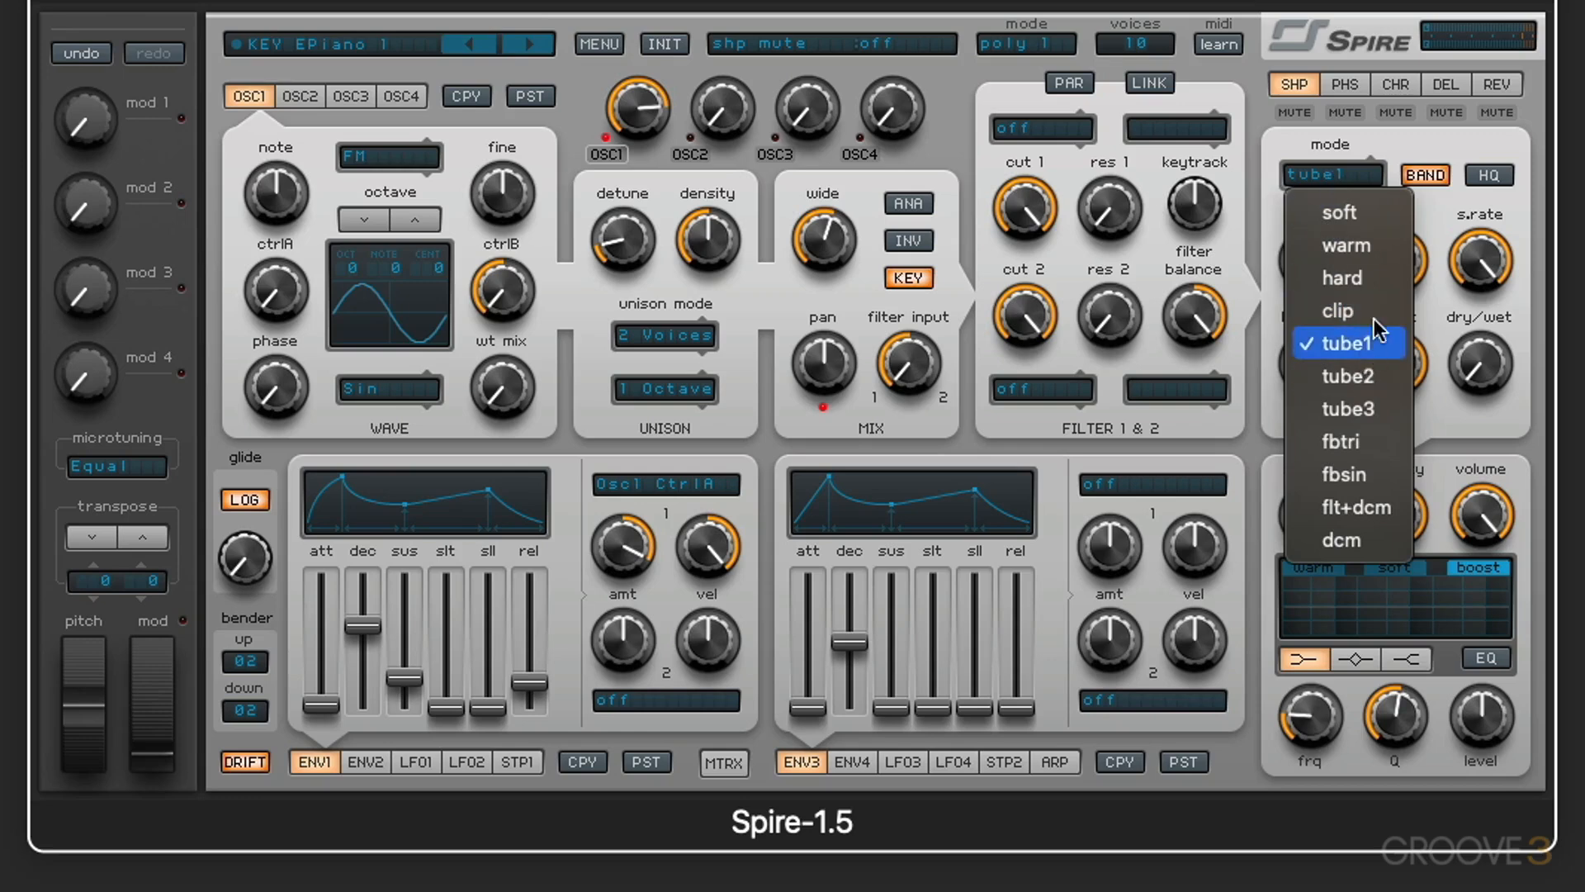
left_click(1356, 216)
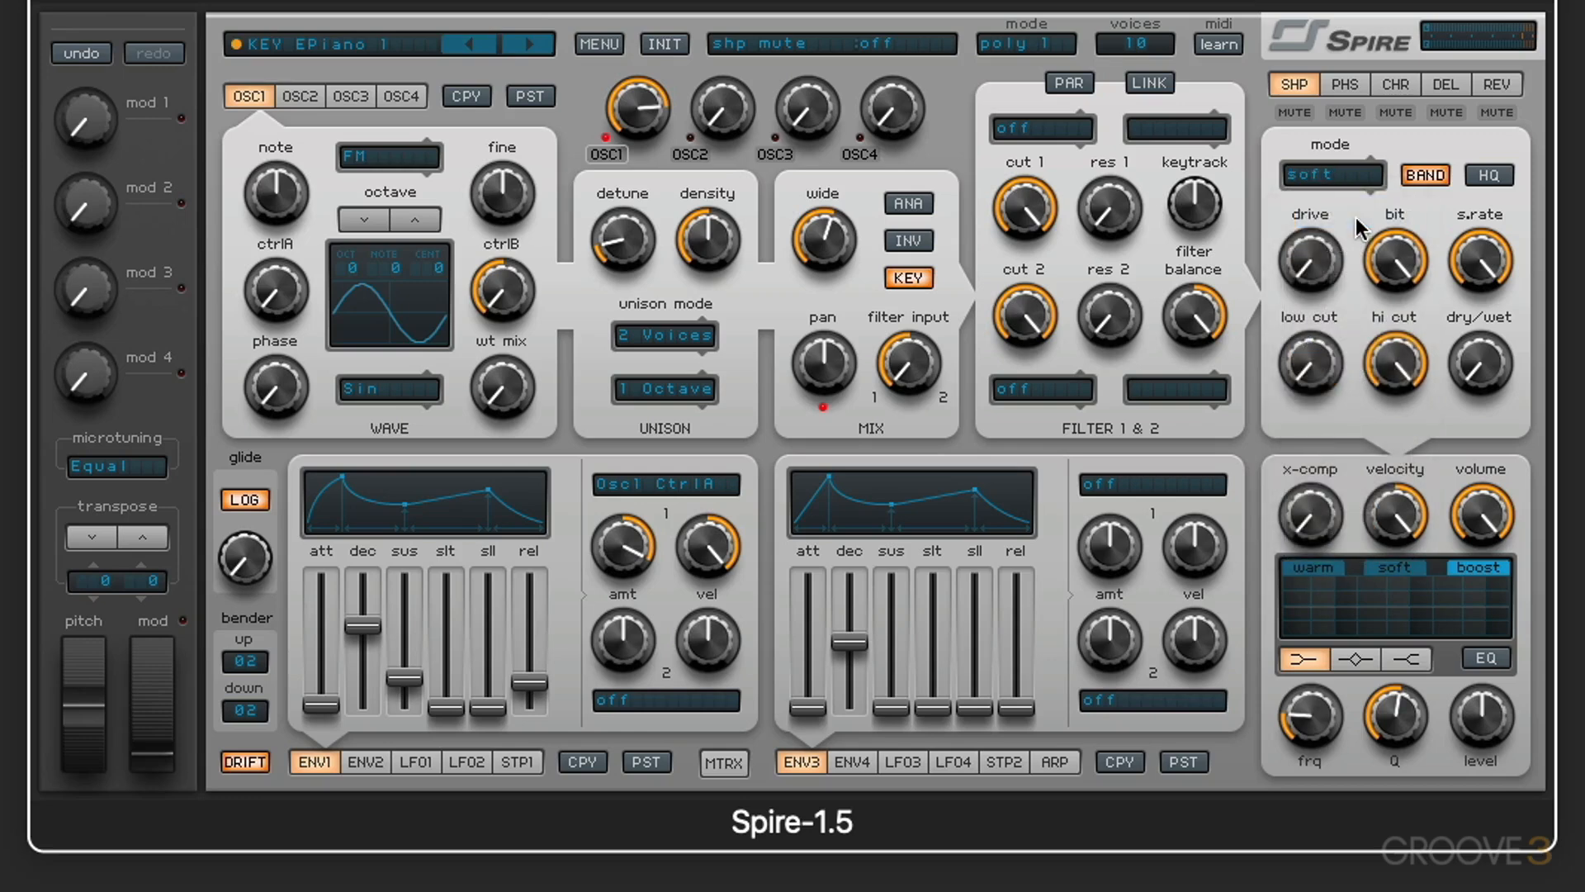
left_click_drag(1491, 367, 1468, 136)
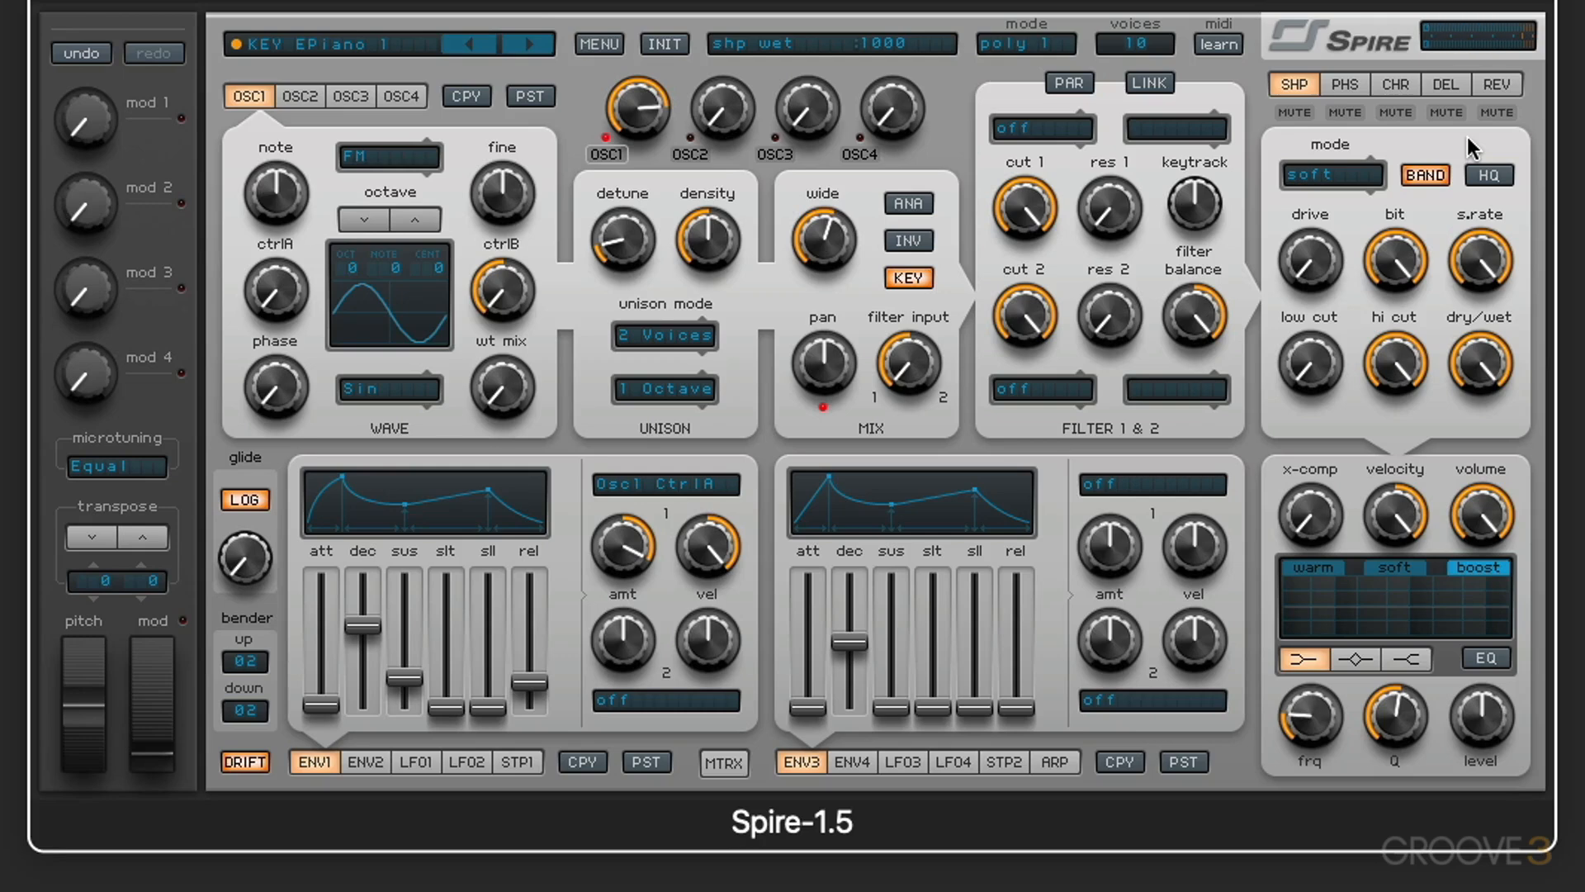
Step: Try the shaper's clip mode, switch it to tube3, and set its dry/wet to about 506
left_click(1331, 176)
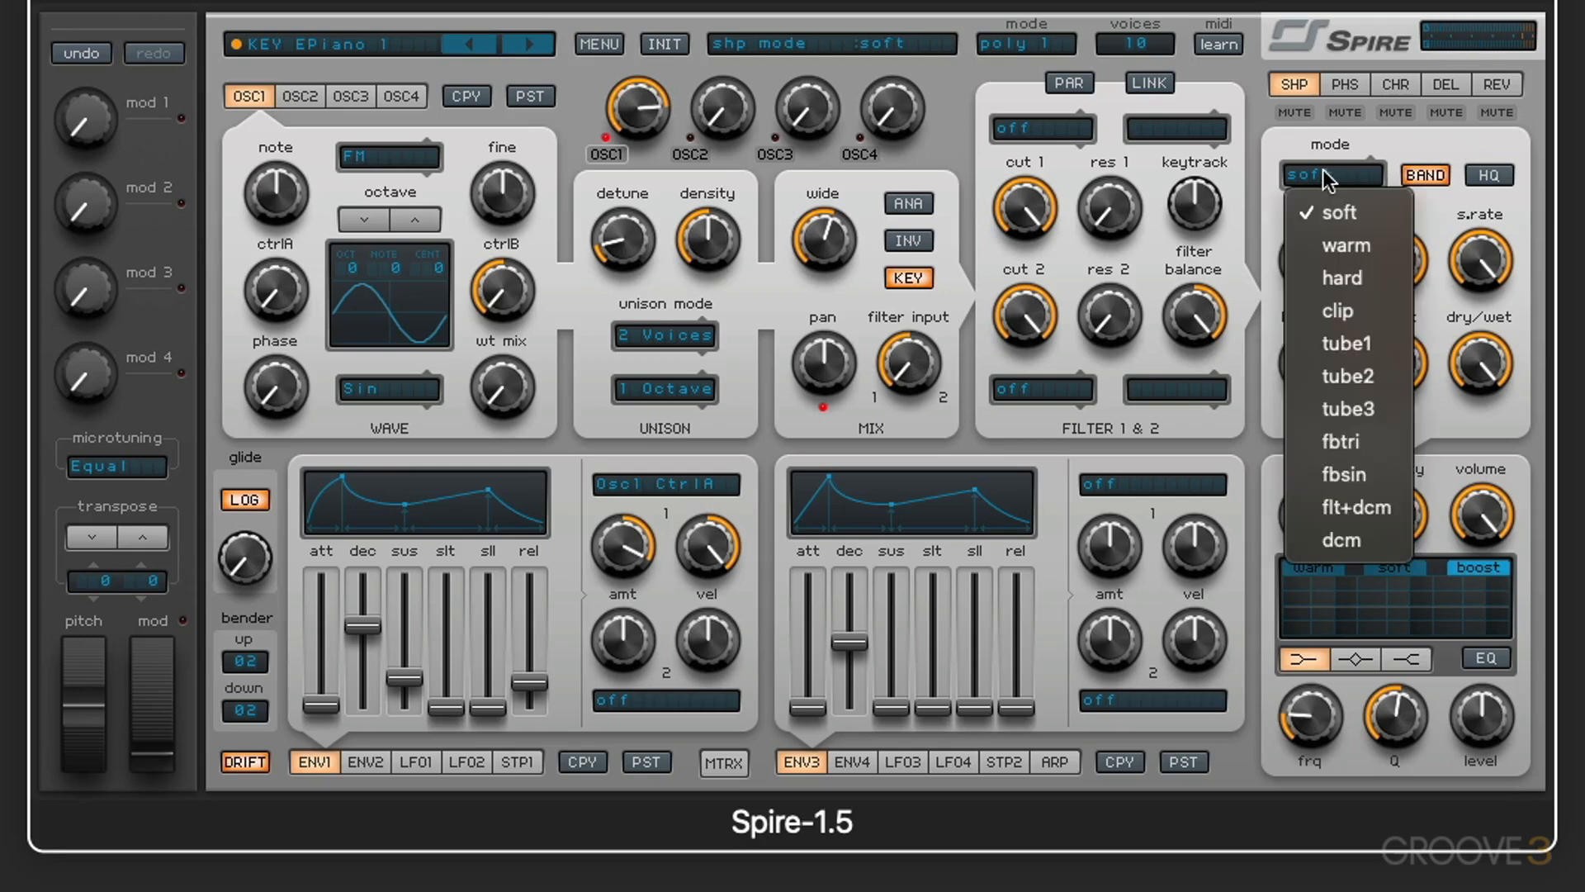
left_click(1354, 311)
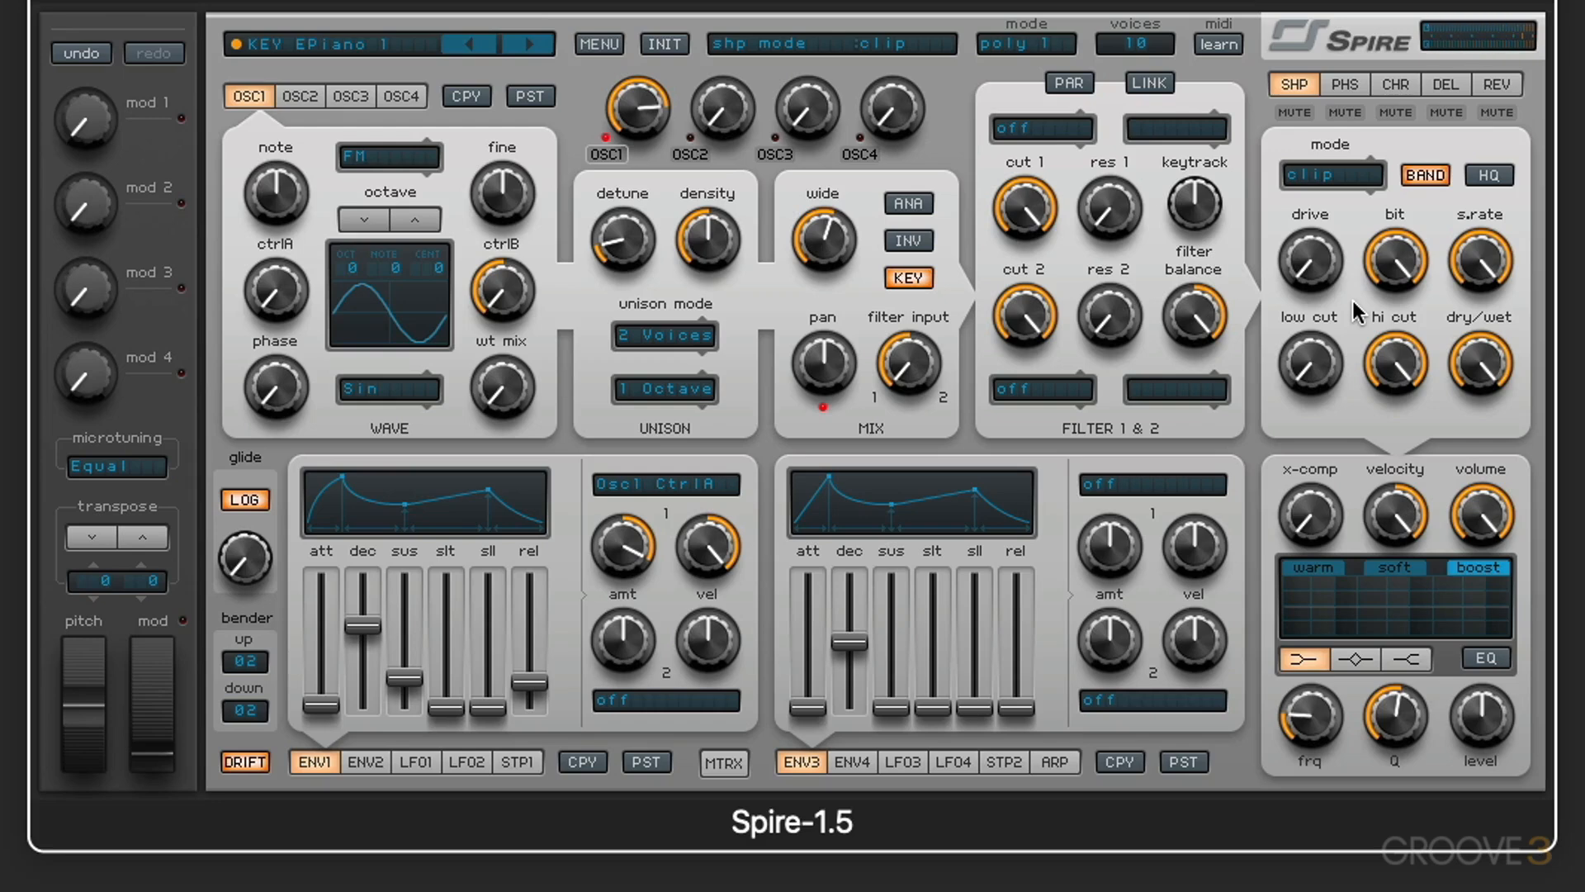
left_click(1312, 176)
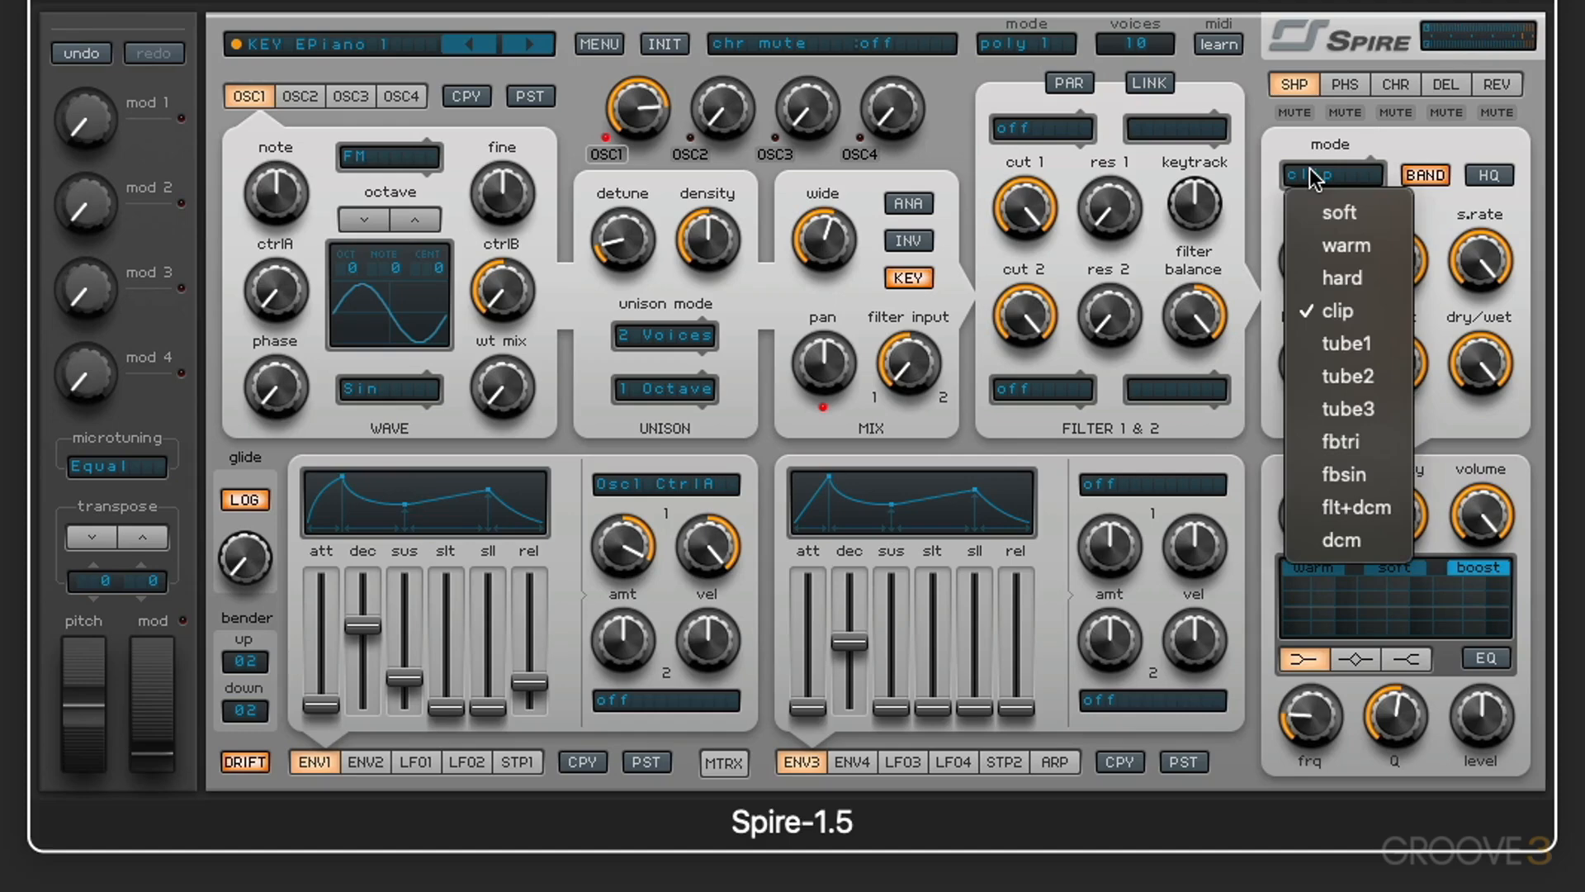
left_click(1358, 408)
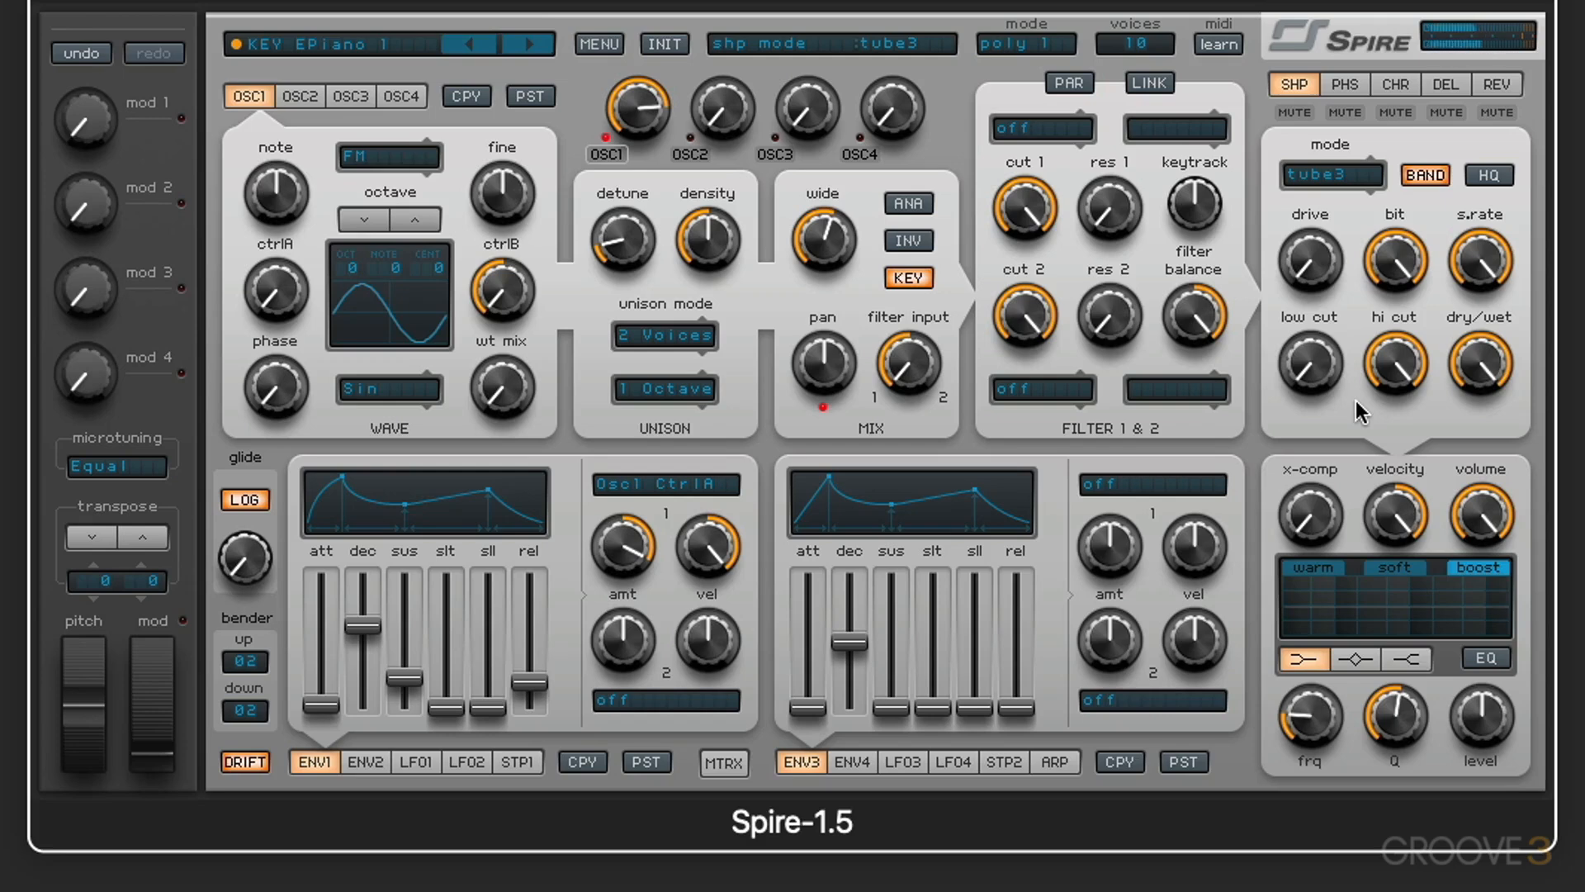
left_click_drag(1490, 365, 1496, 384)
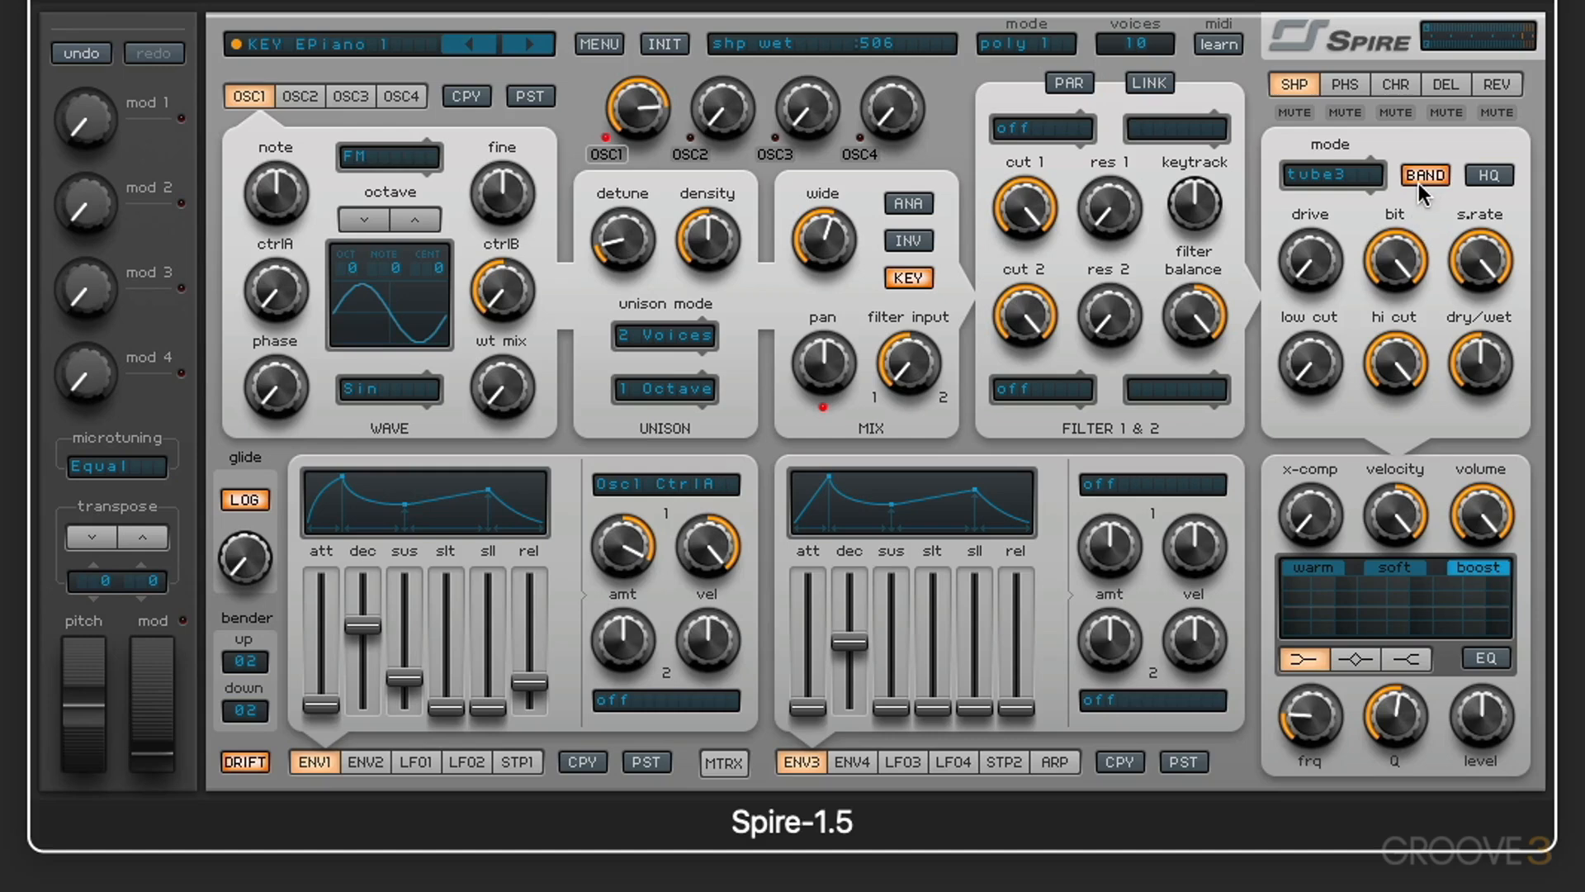
Step: Narrow the shaper's frequency band by raising the low cut to about 812 and lowering the hi cut
left_click_drag(1321, 367, 1311, 277)
left_click(1410, 371)
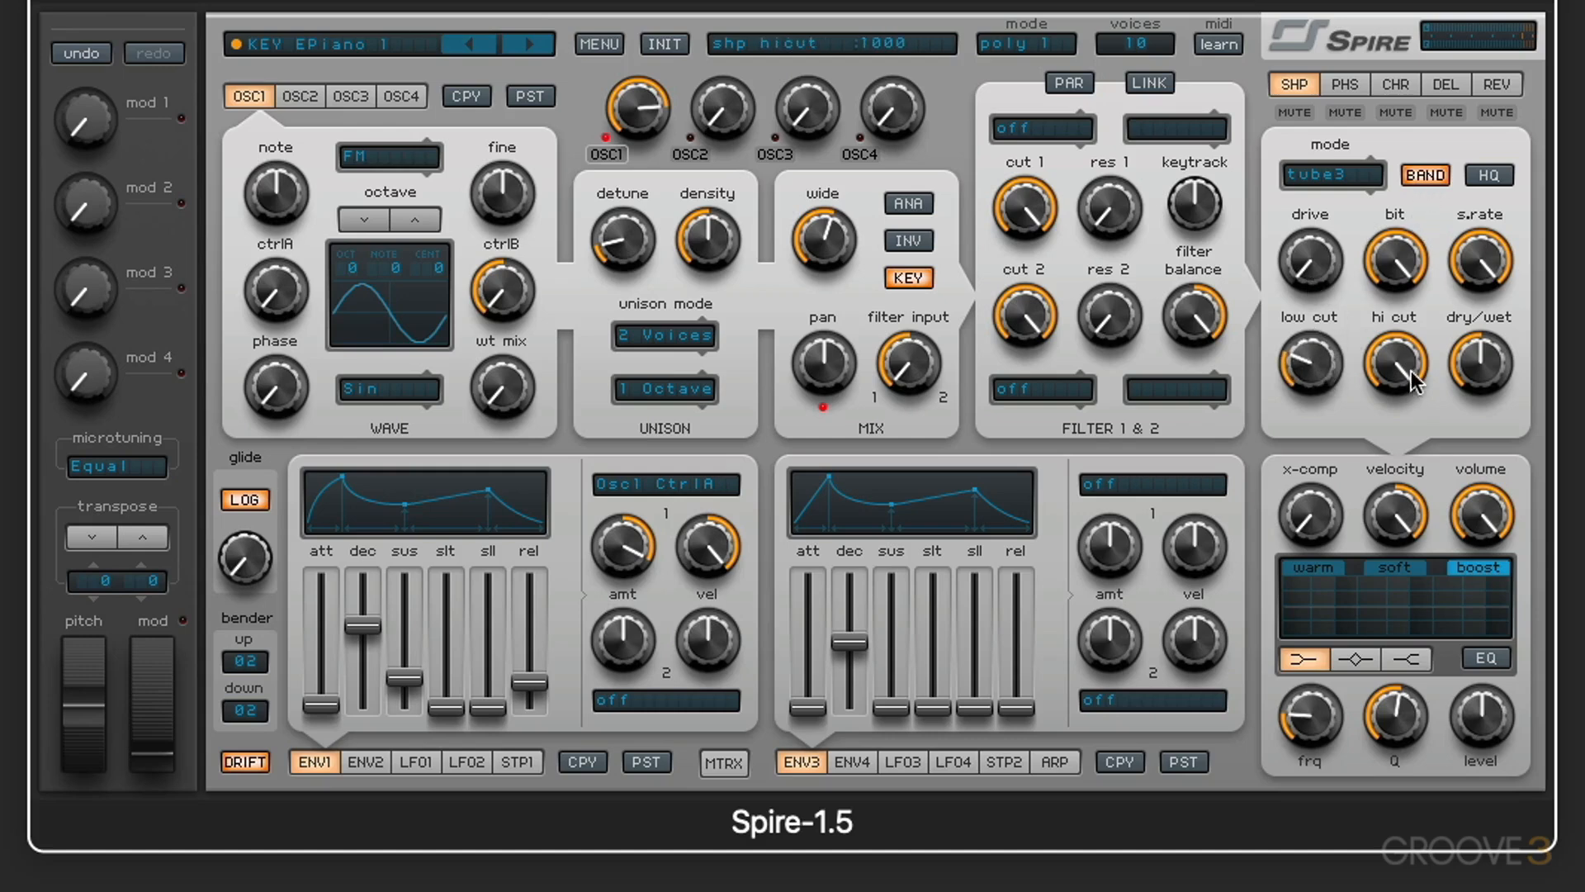
left_click_drag(1410, 371, 1402, 483)
left_click_drag(1322, 370, 1321, 269)
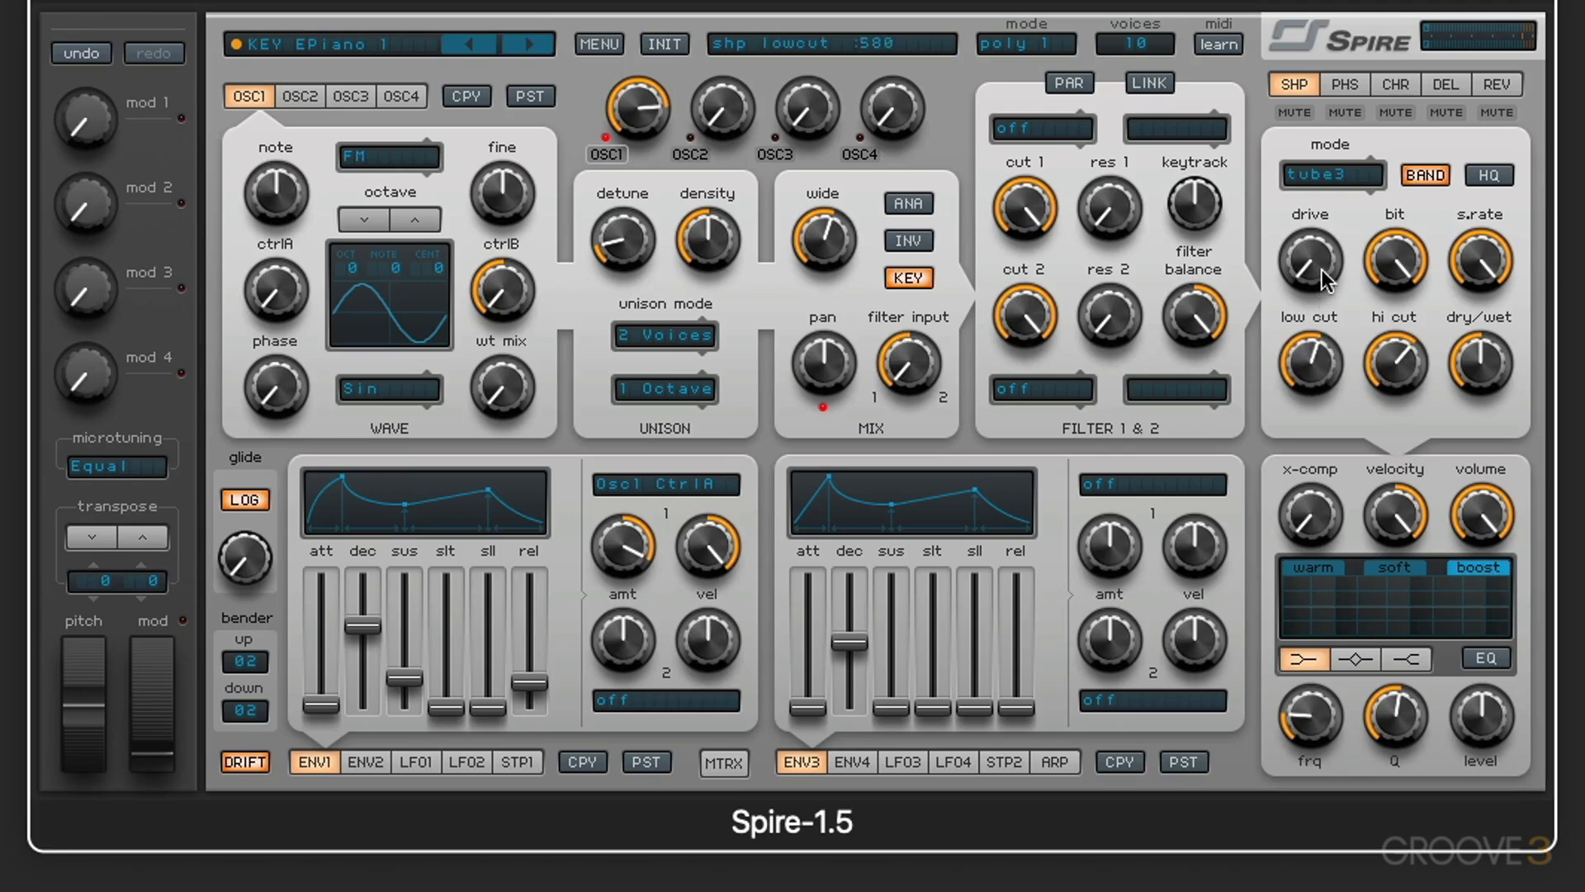
left_click_drag(1382, 360, 1382, 315)
left_click(1308, 363)
left_click_drag(1308, 363, 1298, 294)
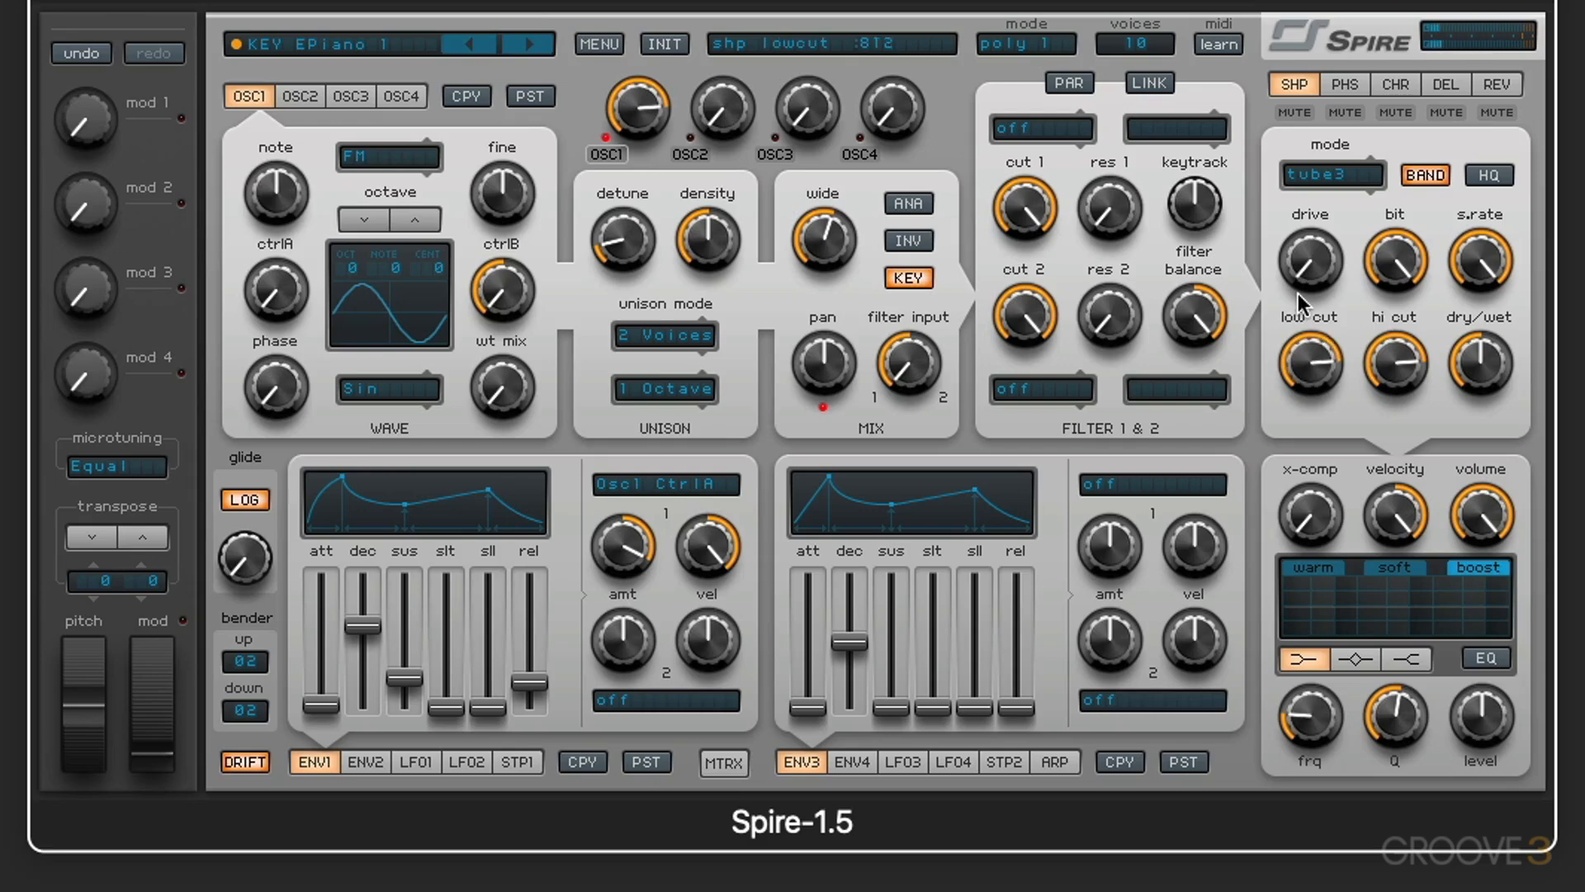
Step: Return the shaper's low cut to 0, sweep the hi cut down to about 409, and restore it to maximum
left_click_drag(1313, 385, 1312, 362)
left_click_drag(1315, 365, 1306, 676)
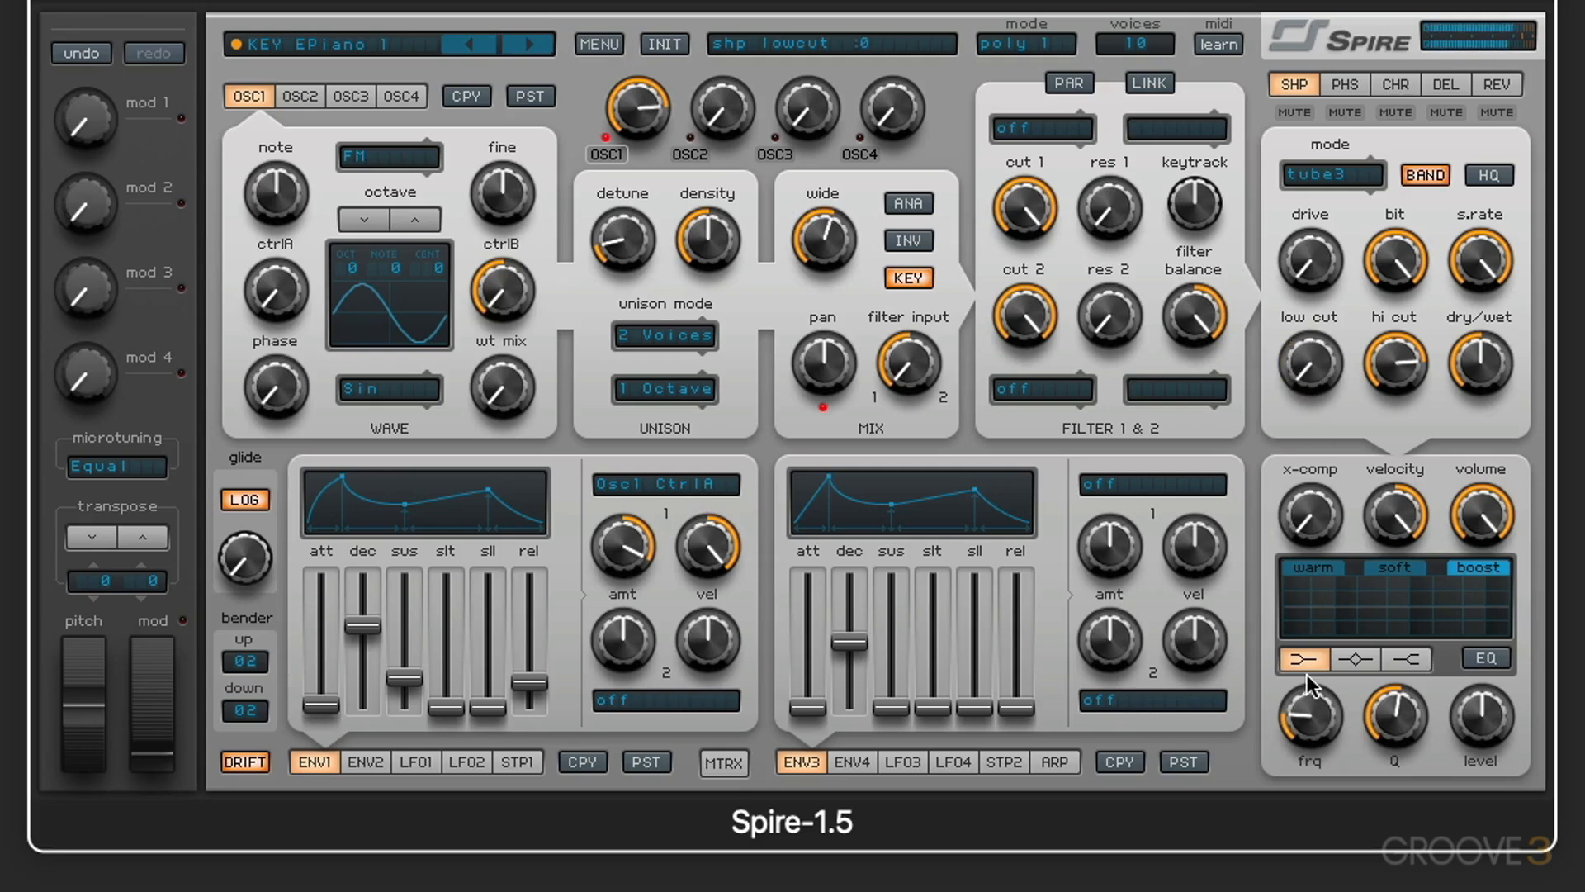
left_click_drag(1392, 355, 1393, 380)
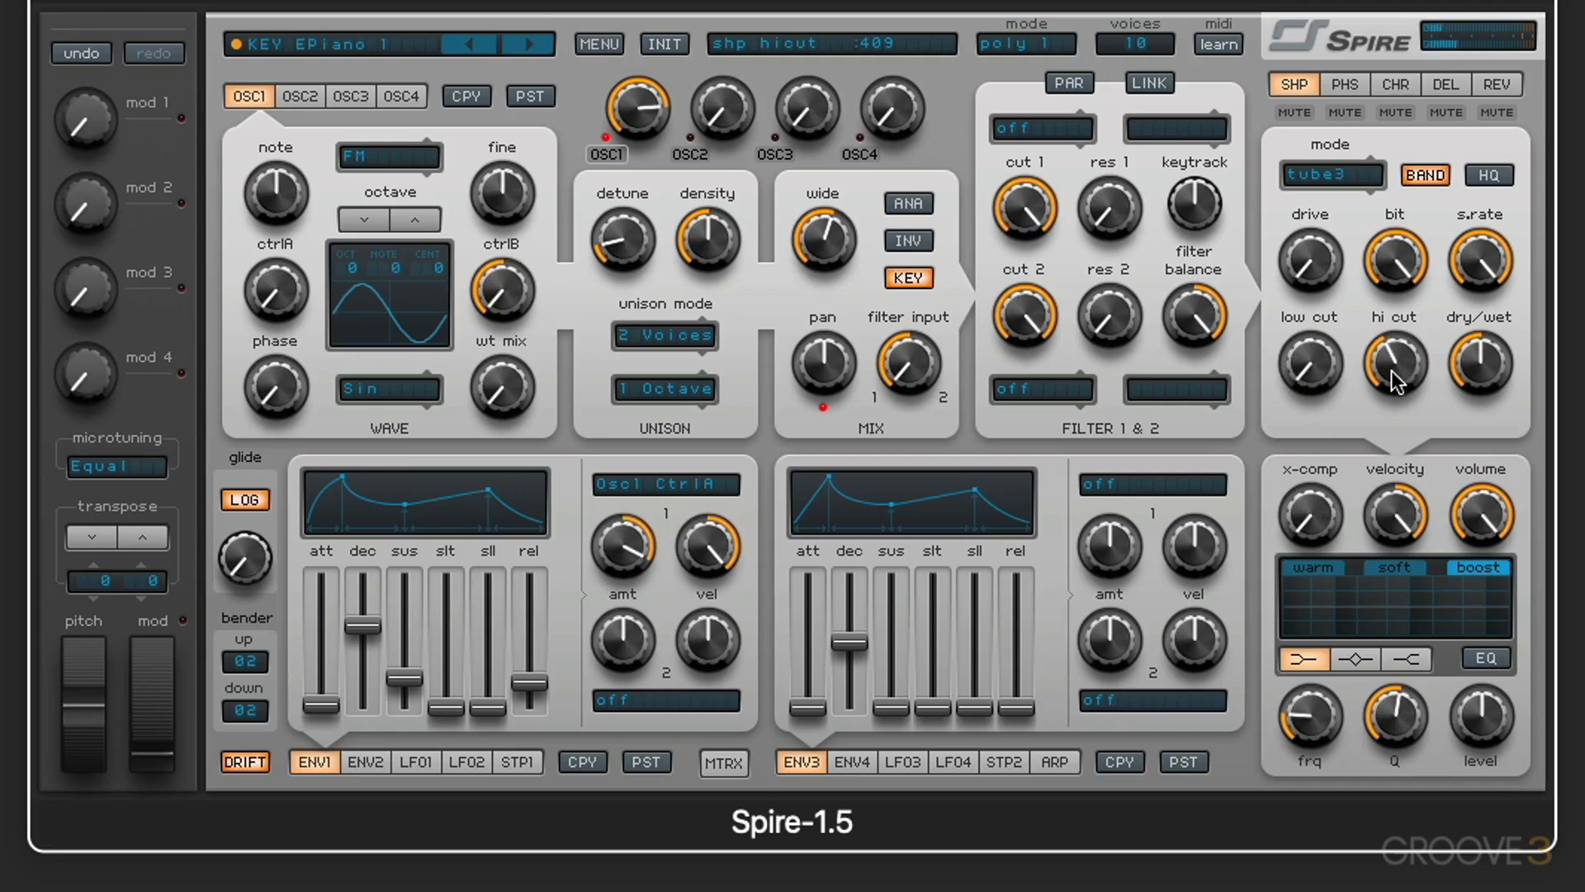
left_click_drag(1394, 382, 1395, 347)
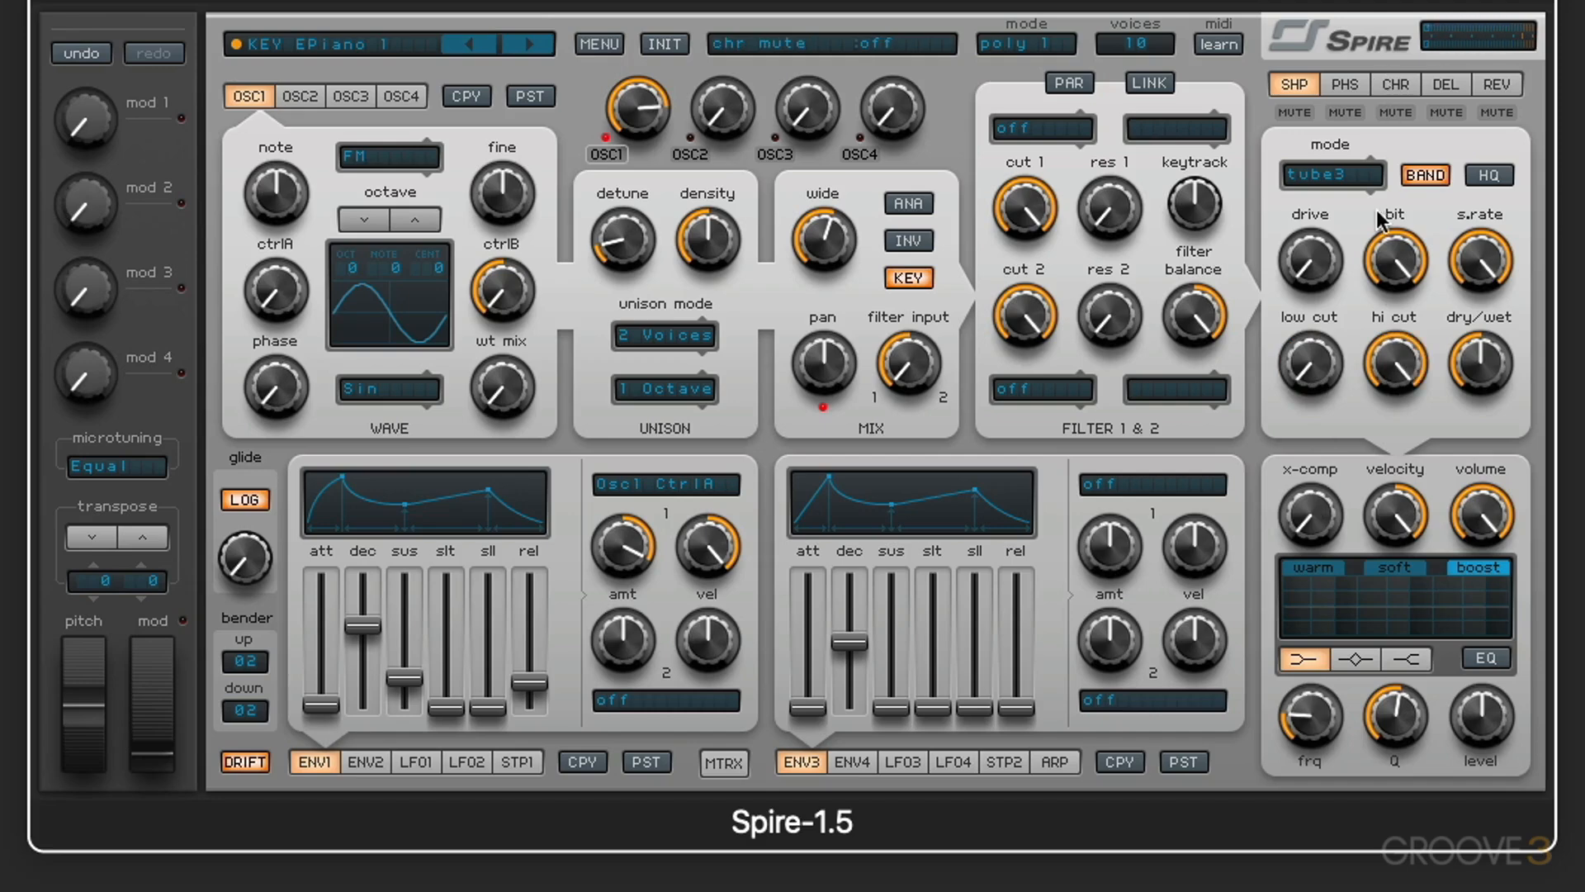
Step: Turn off the shaper's BAND option, enable HQ, and raise its drive to about 352
left_click(1427, 176)
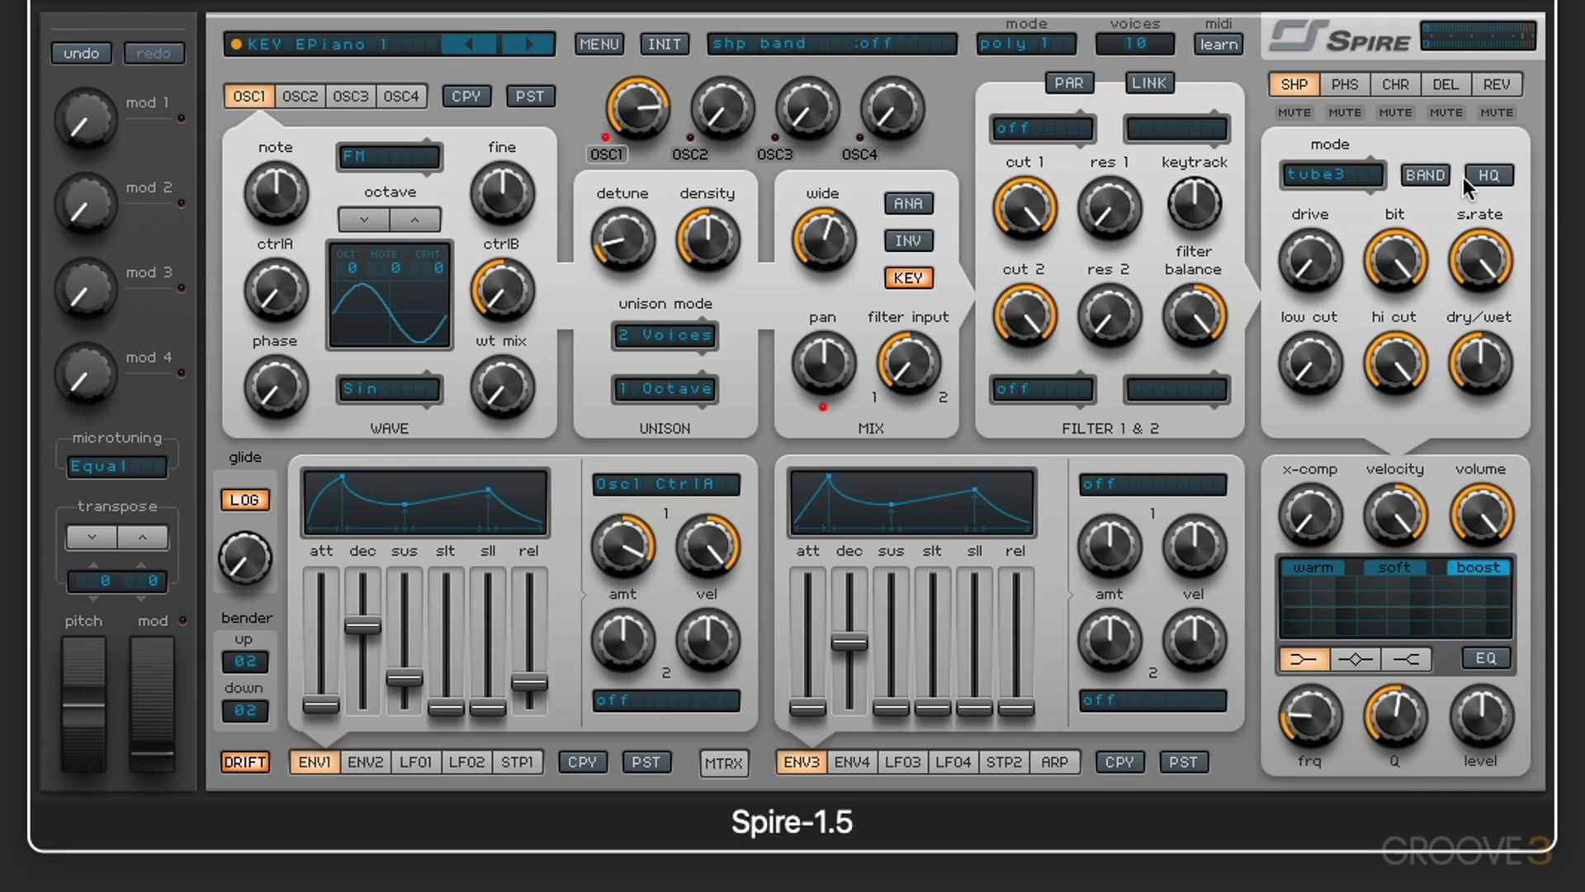
left_click(1490, 184)
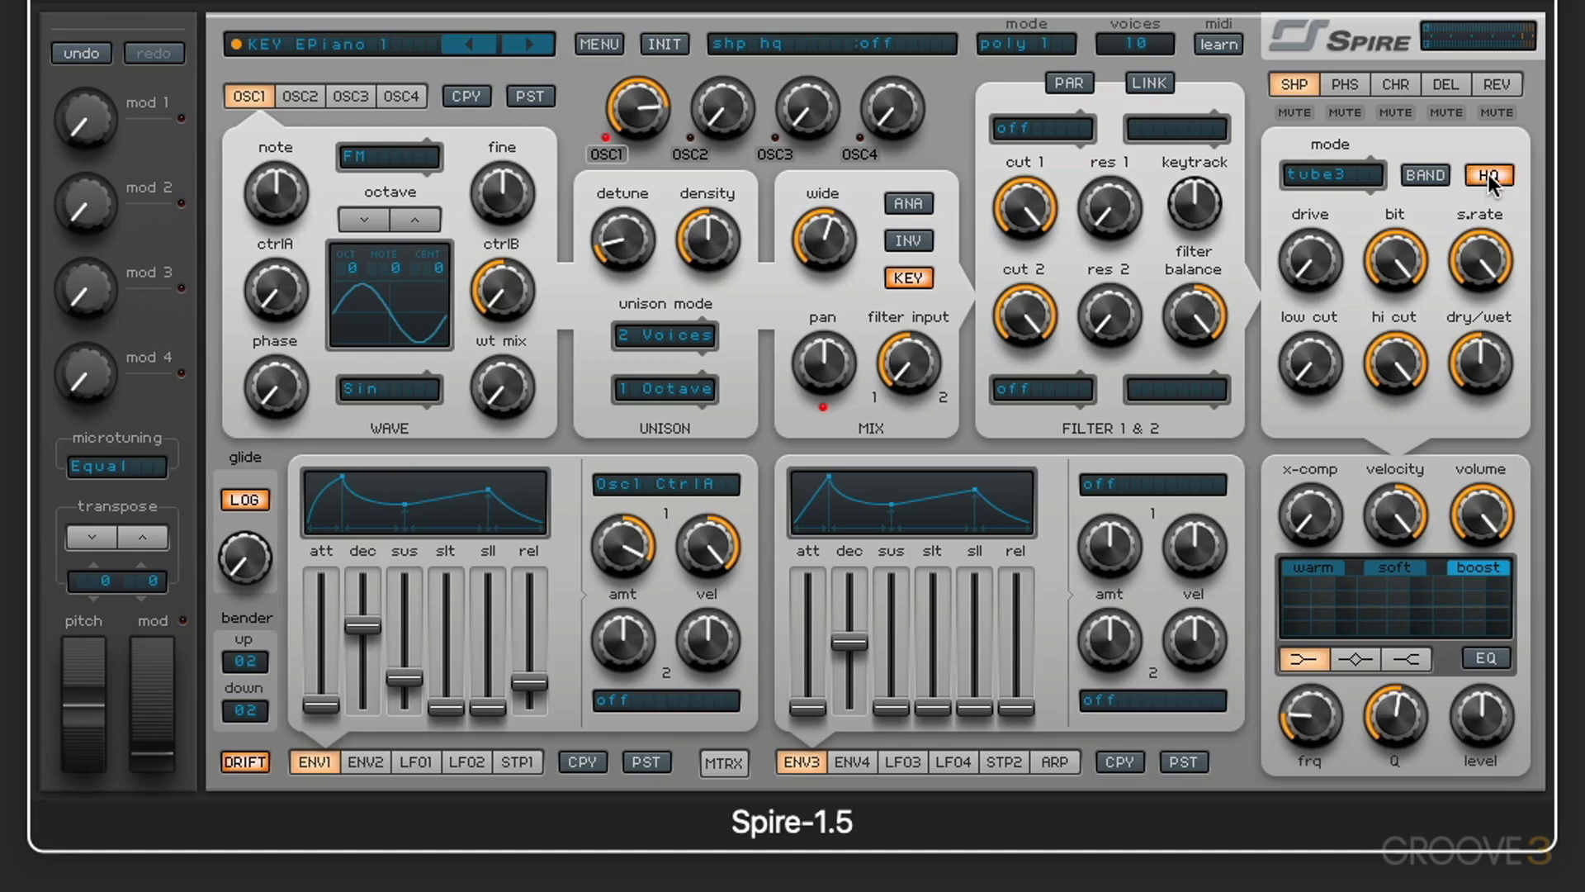
left_click_drag(1311, 258, 1300, 161)
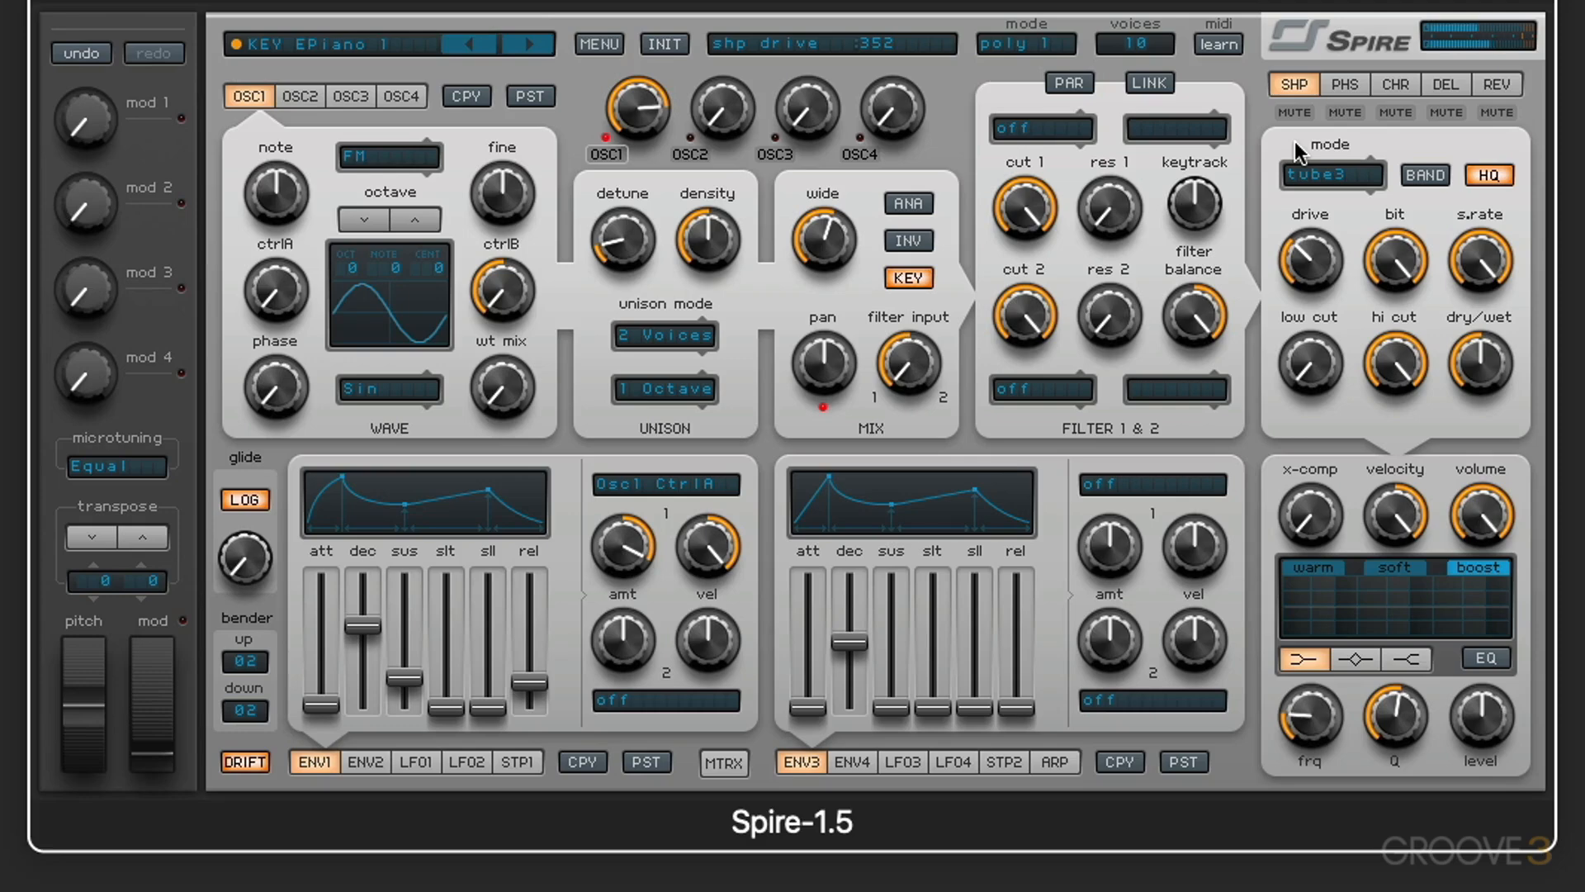
mouse_move(1304, 254)
left_mouse_down()
mouse_move(1283, 116)
mouse_move(1297, 275)
left_mouse_up()
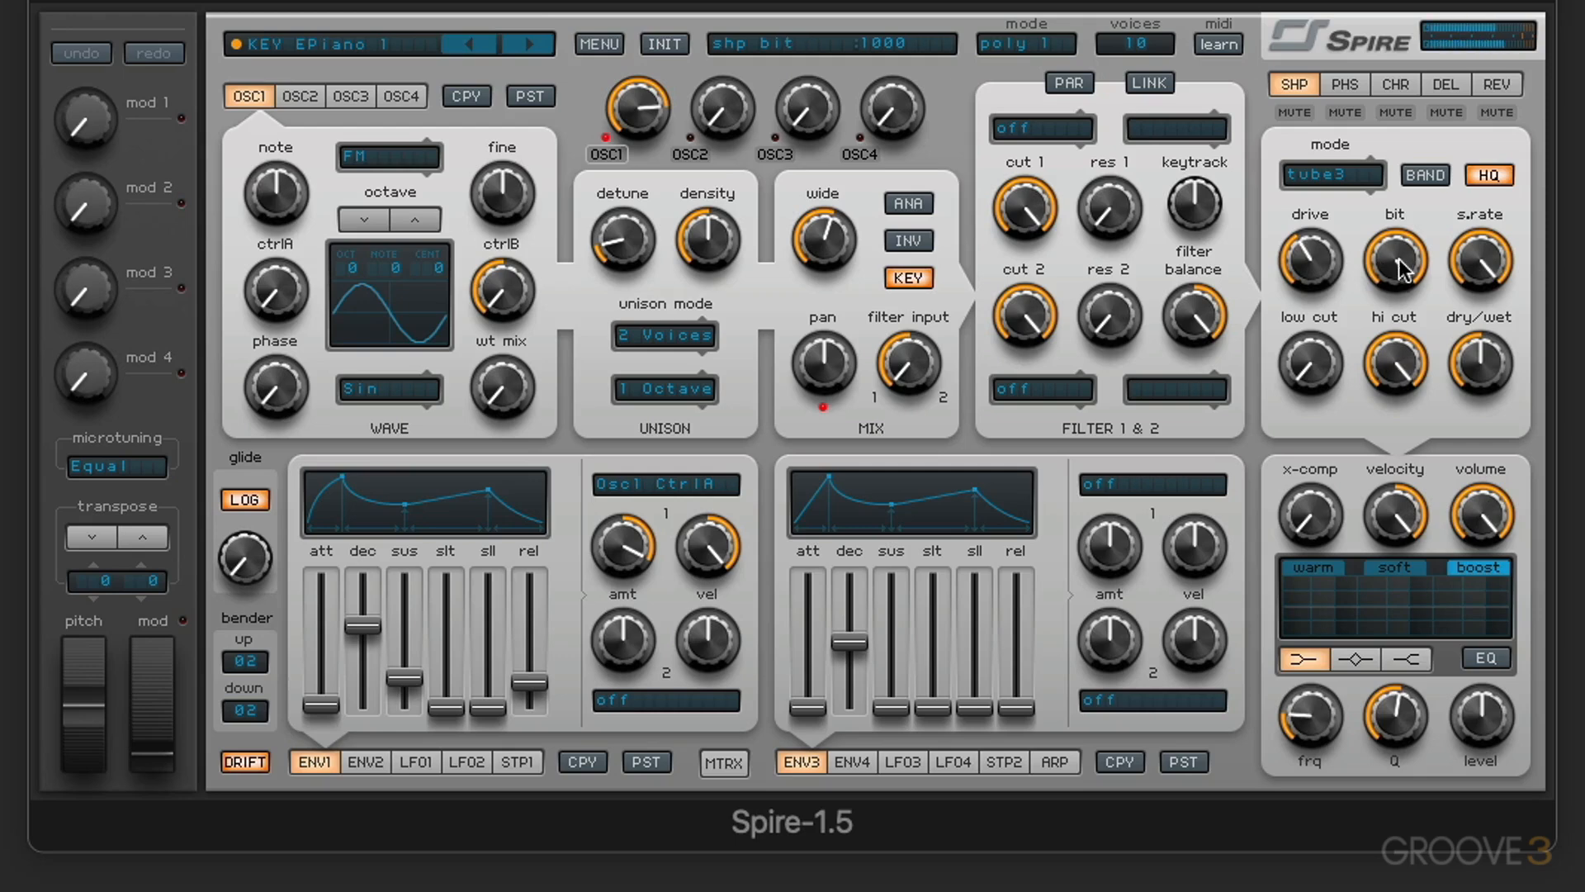
Step: Sweep the shaper's bit and sample rate down and back to 1000, and turn its dry/wet down to minimum
left_click_drag(1390, 274, 1466, 118)
mouse_move(1484, 265)
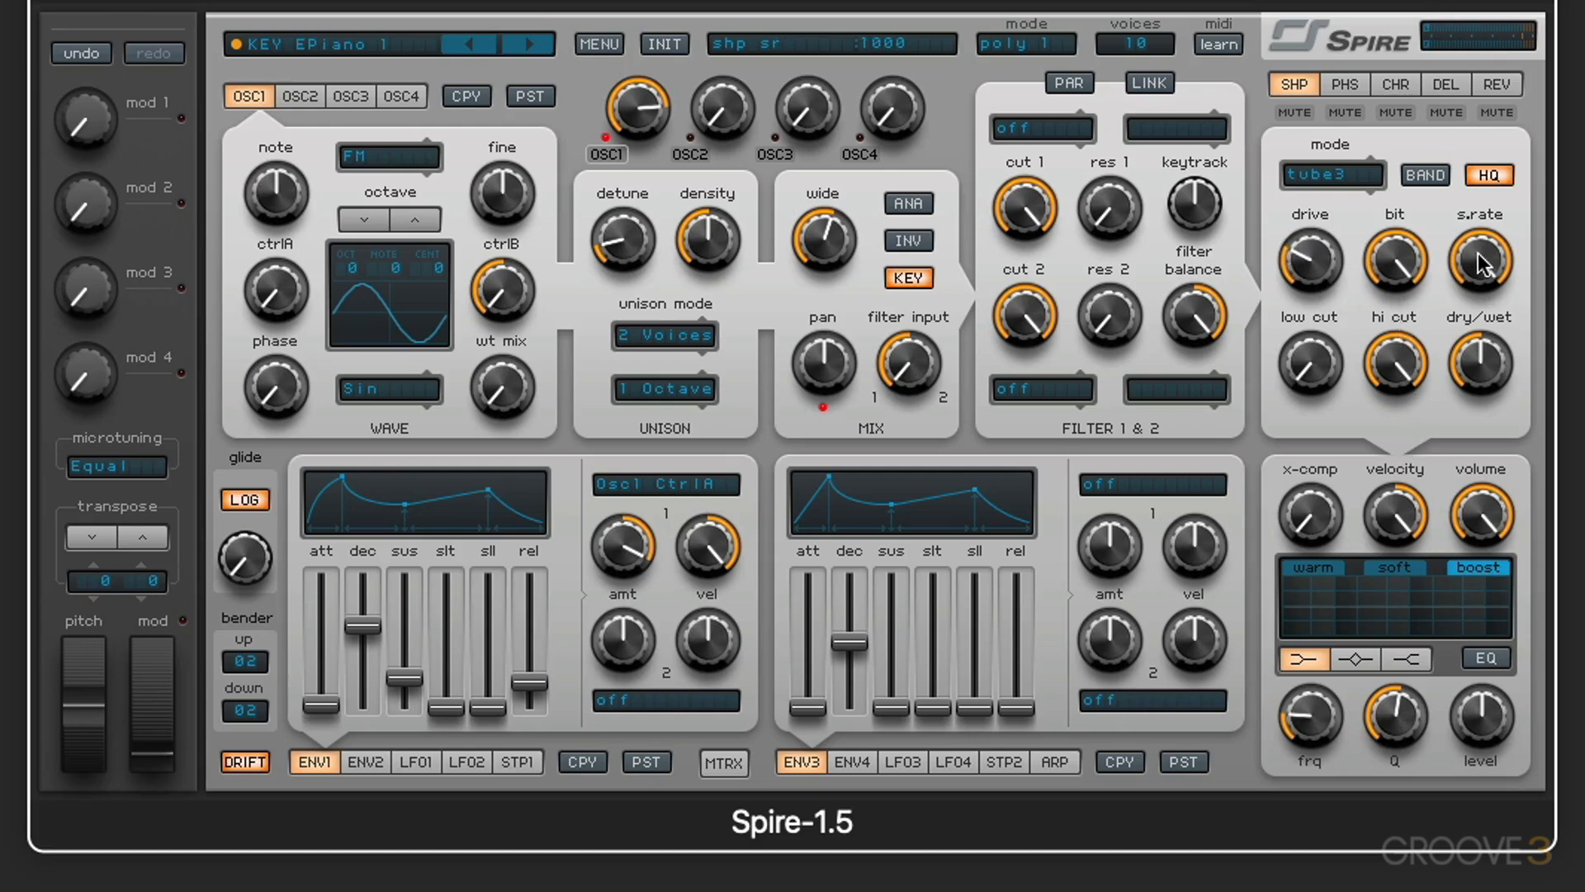
left_click_drag(1484, 265, 1476, 339)
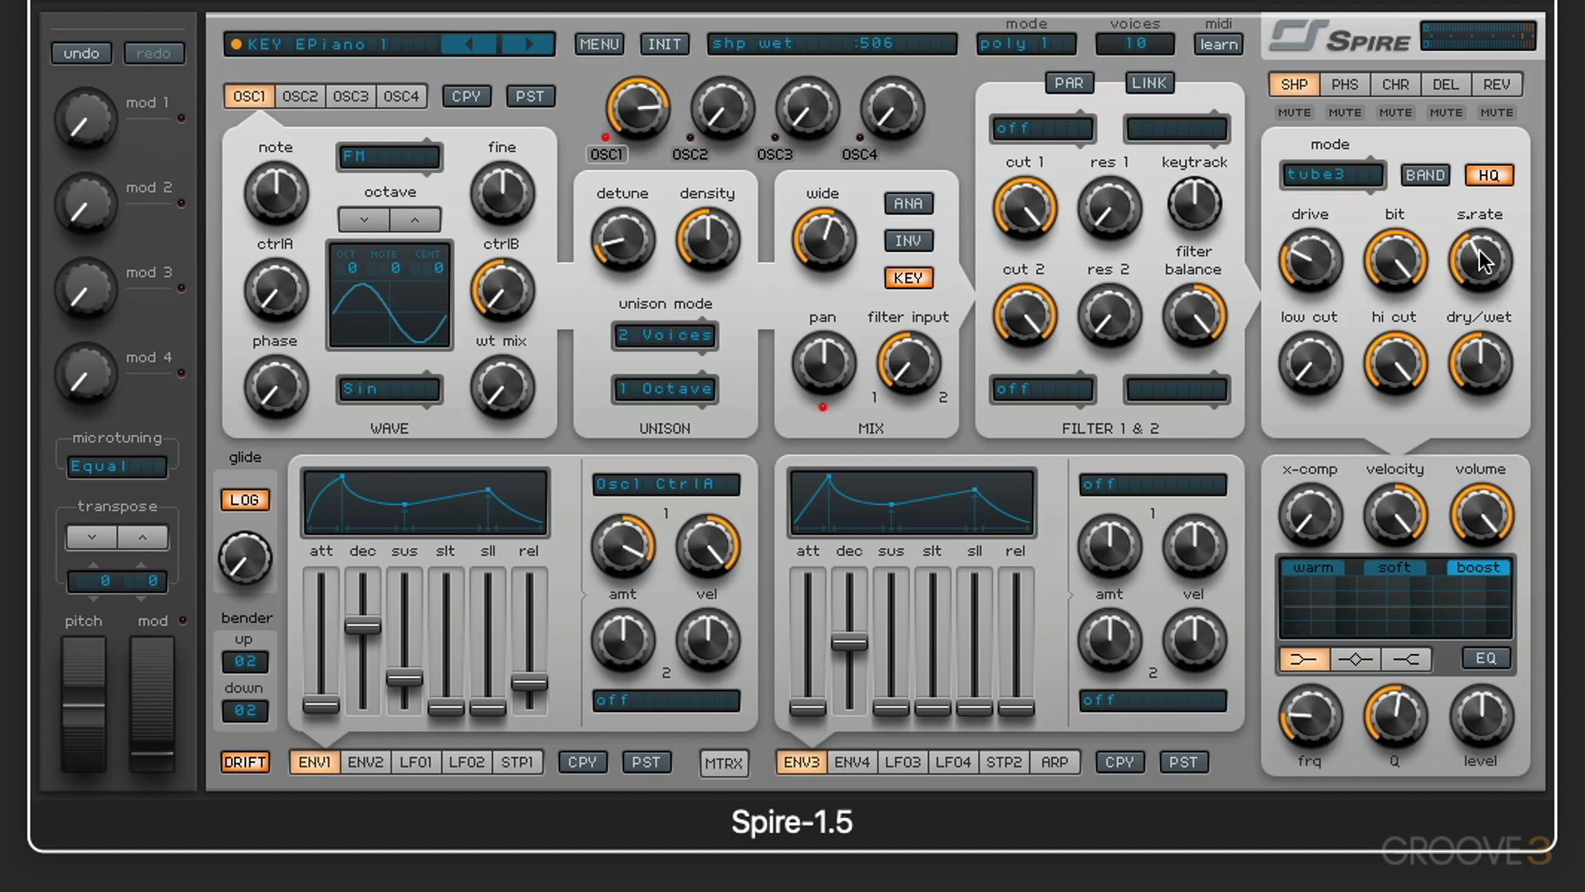
left_click_drag(1481, 260, 1484, 55)
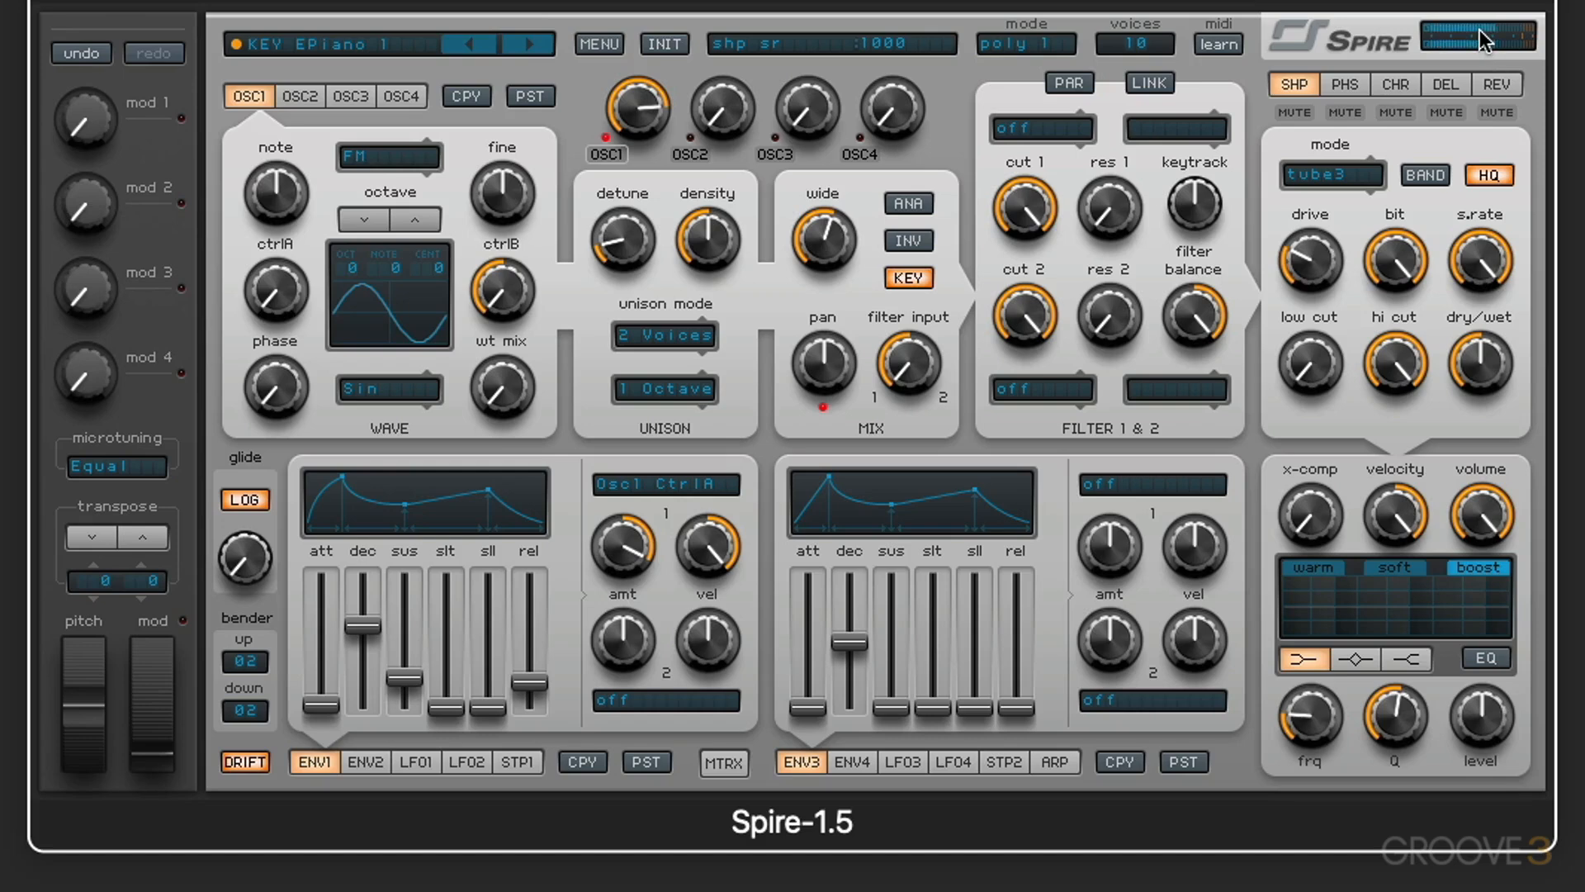
left_click_drag(1476, 256, 1489, 171)
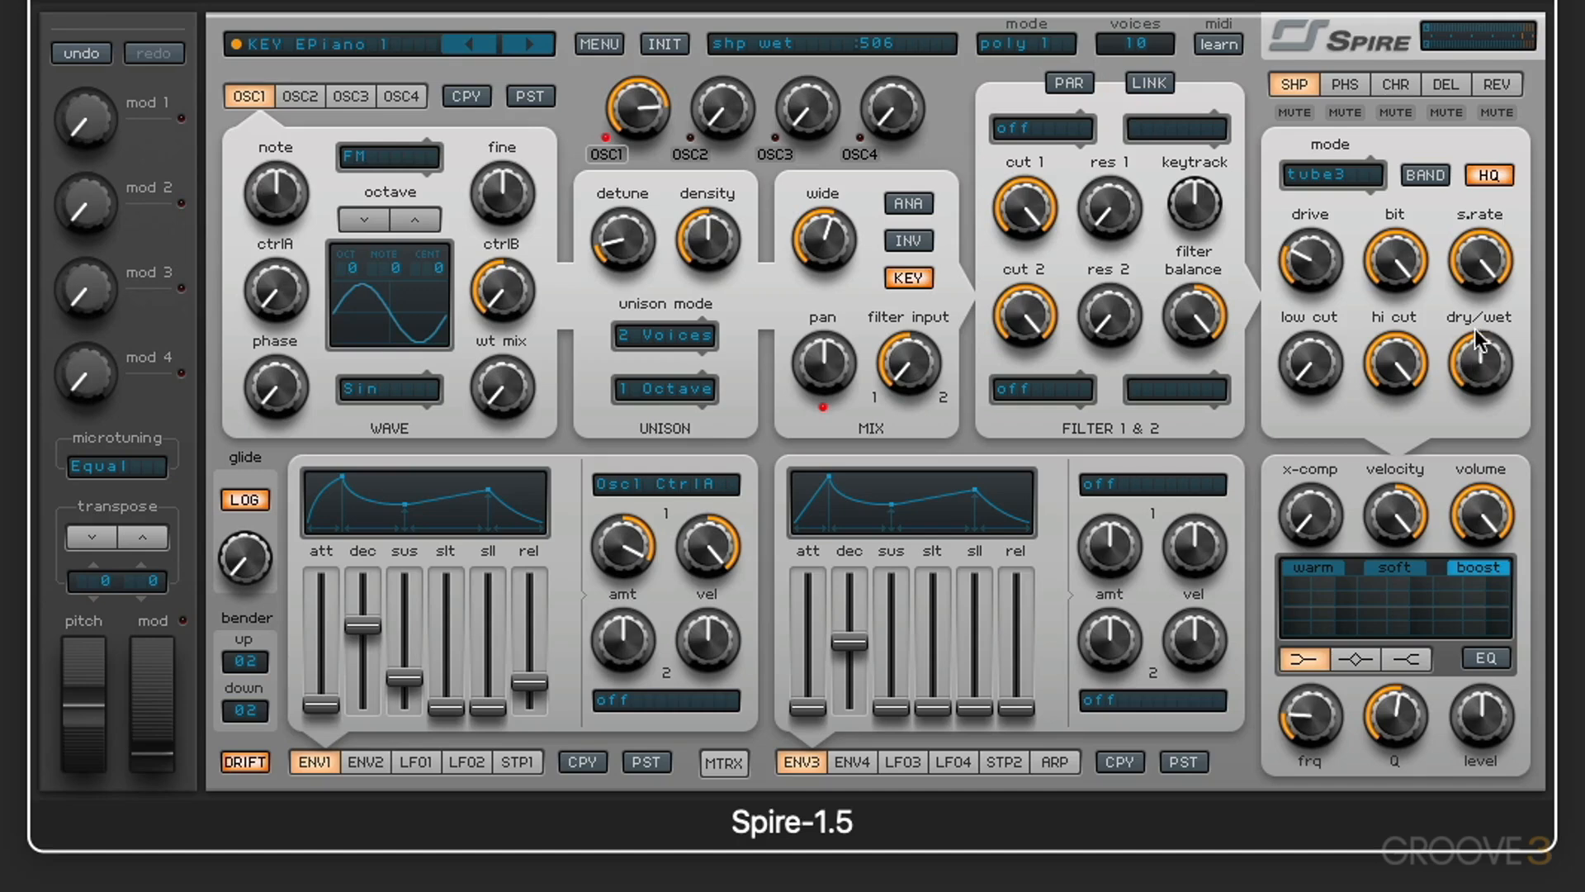
left_click_drag(1483, 380, 1462, 435)
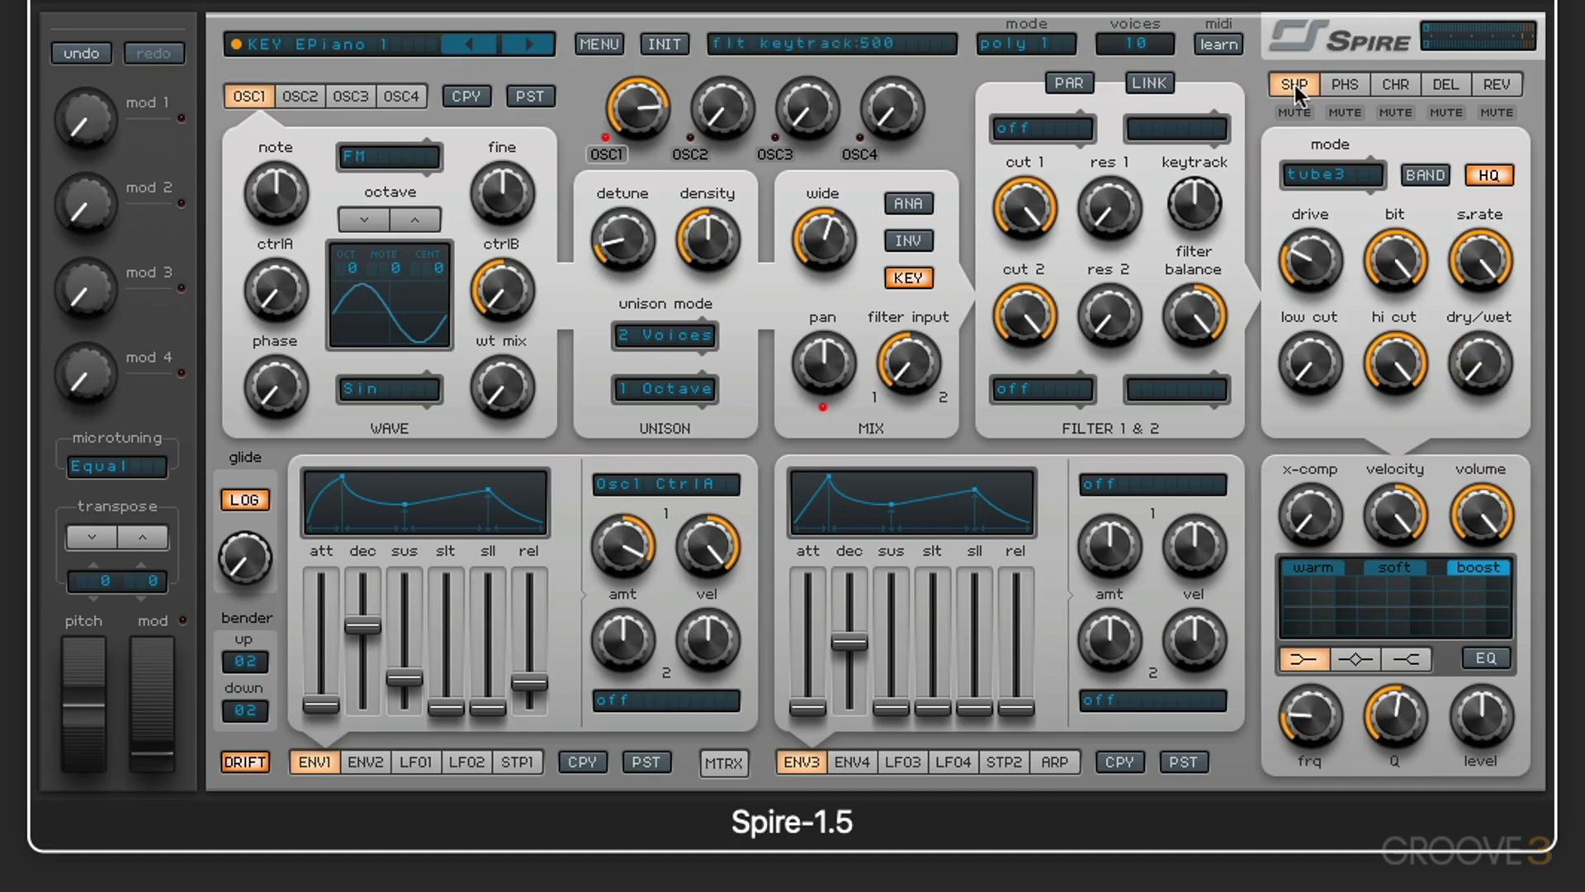
Step: Load the LD Digital Egyptian BJP preset from the Leads factory sounds and lower its output volume
left_click(381, 43)
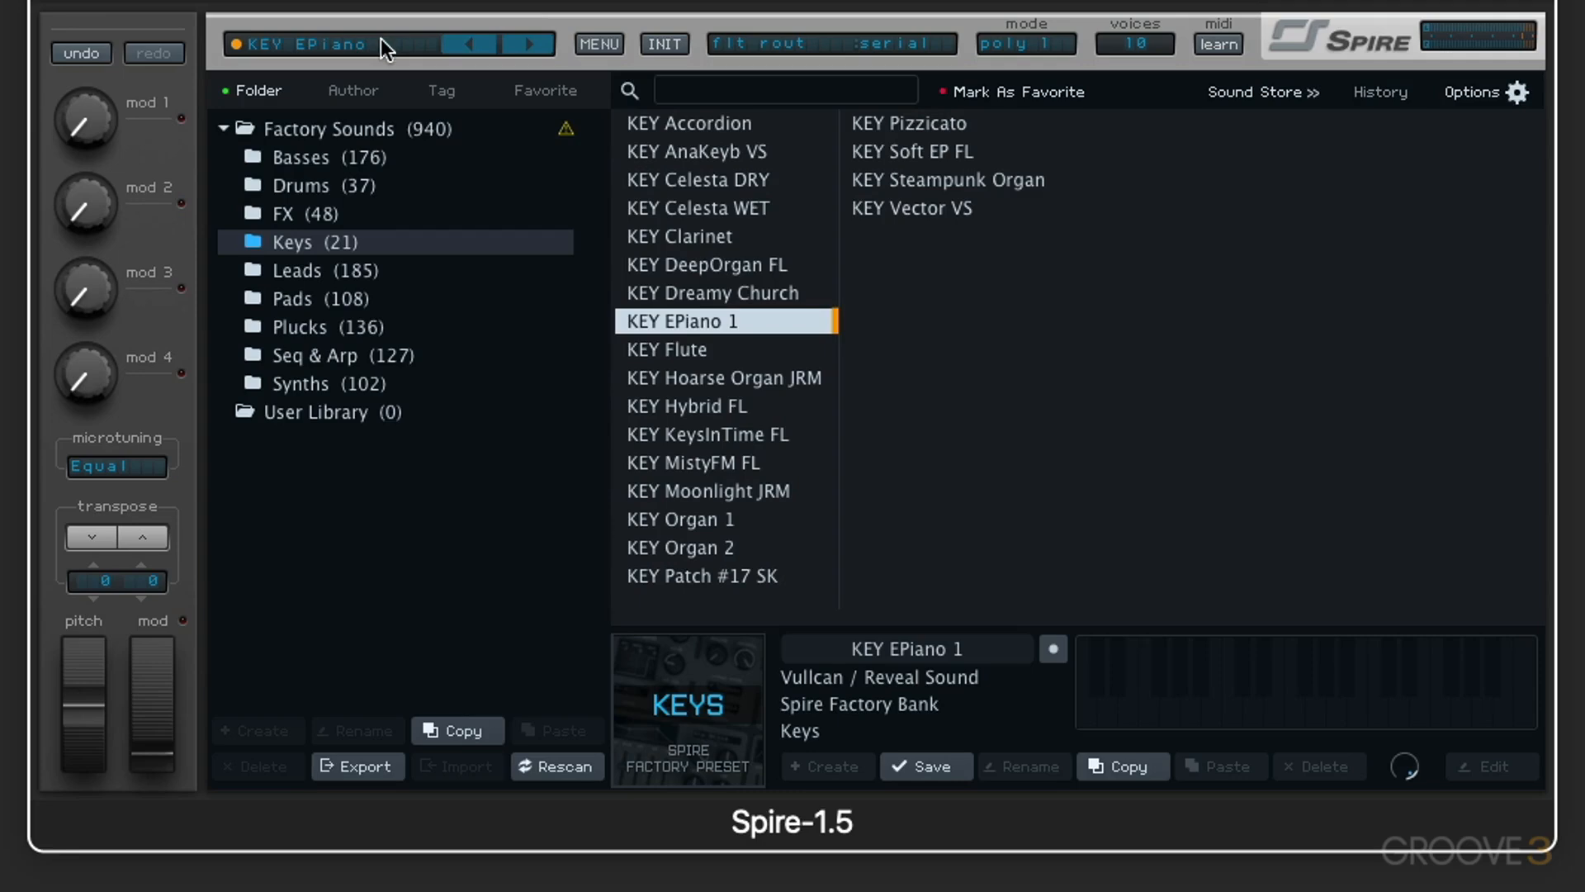
left_click(306, 271)
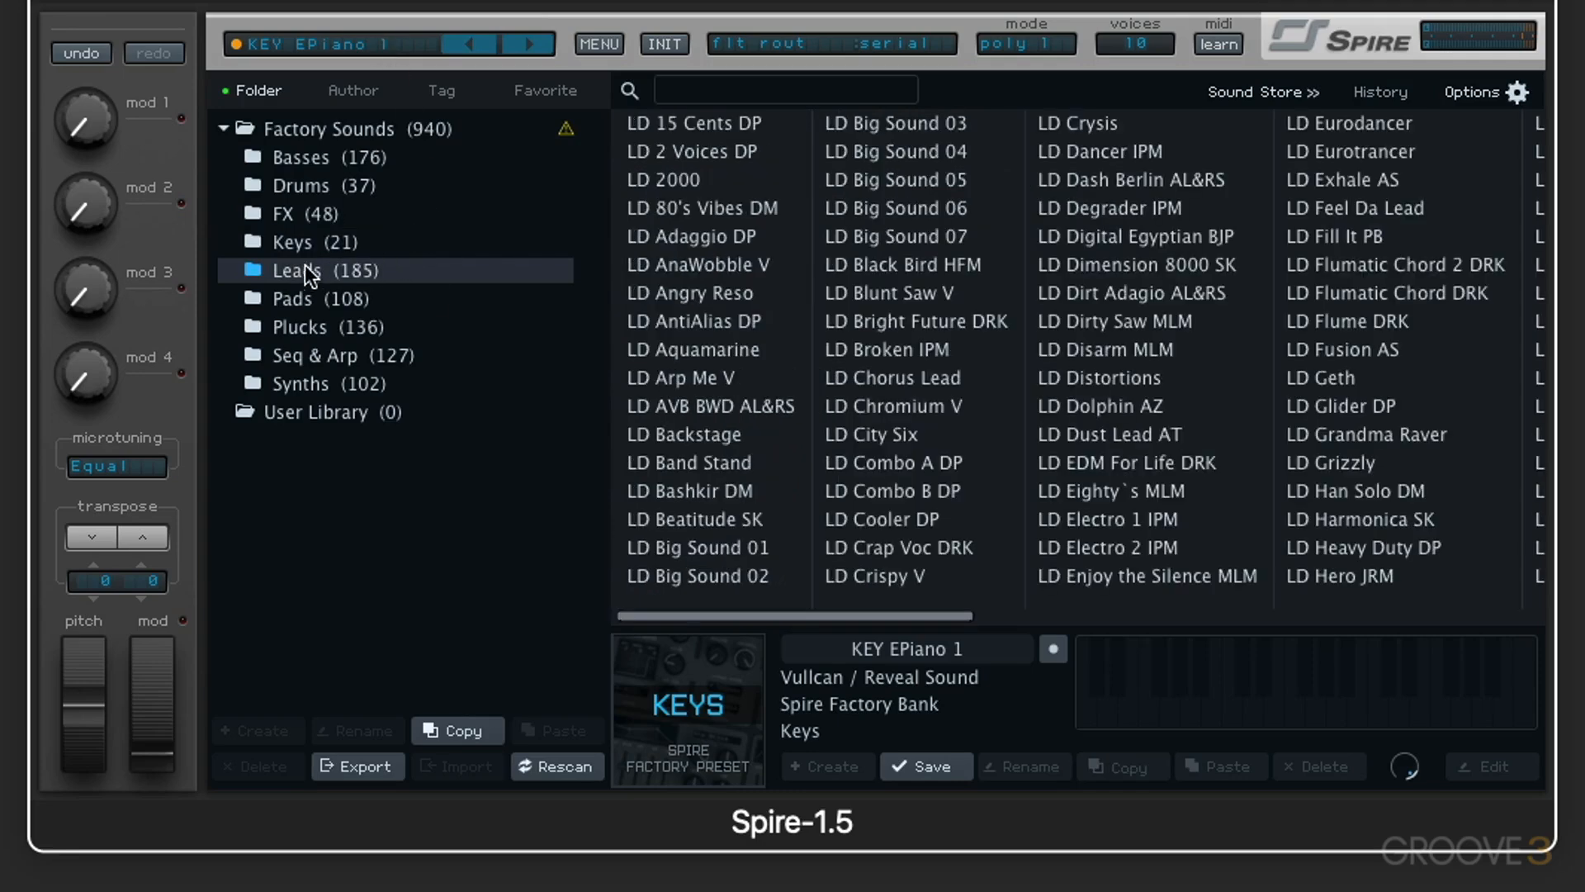
left_click(1140, 234)
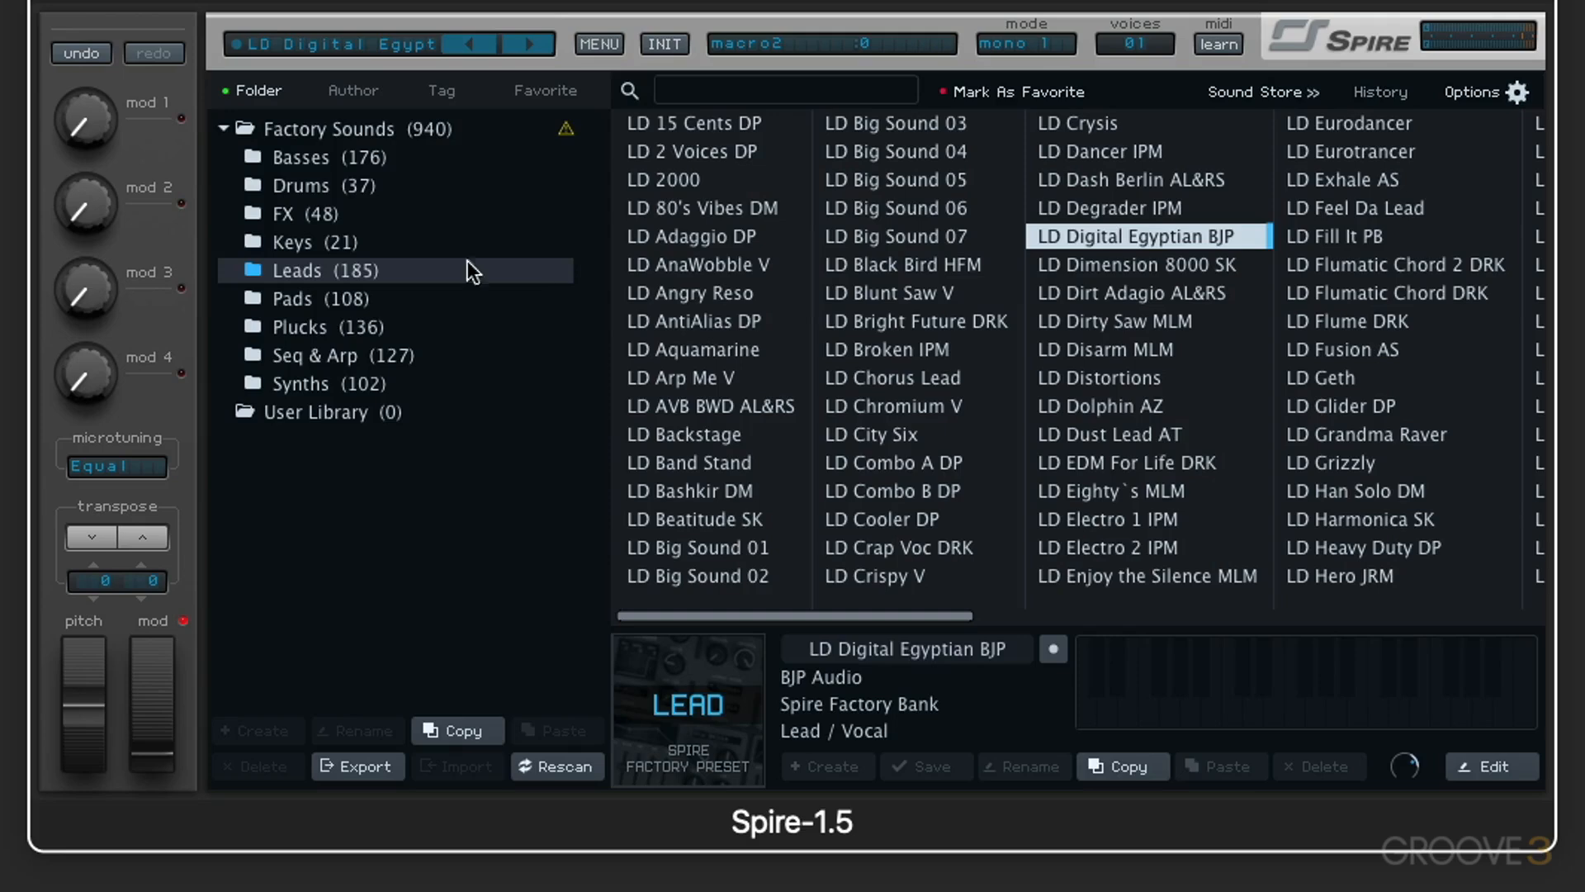
left_click(369, 46)
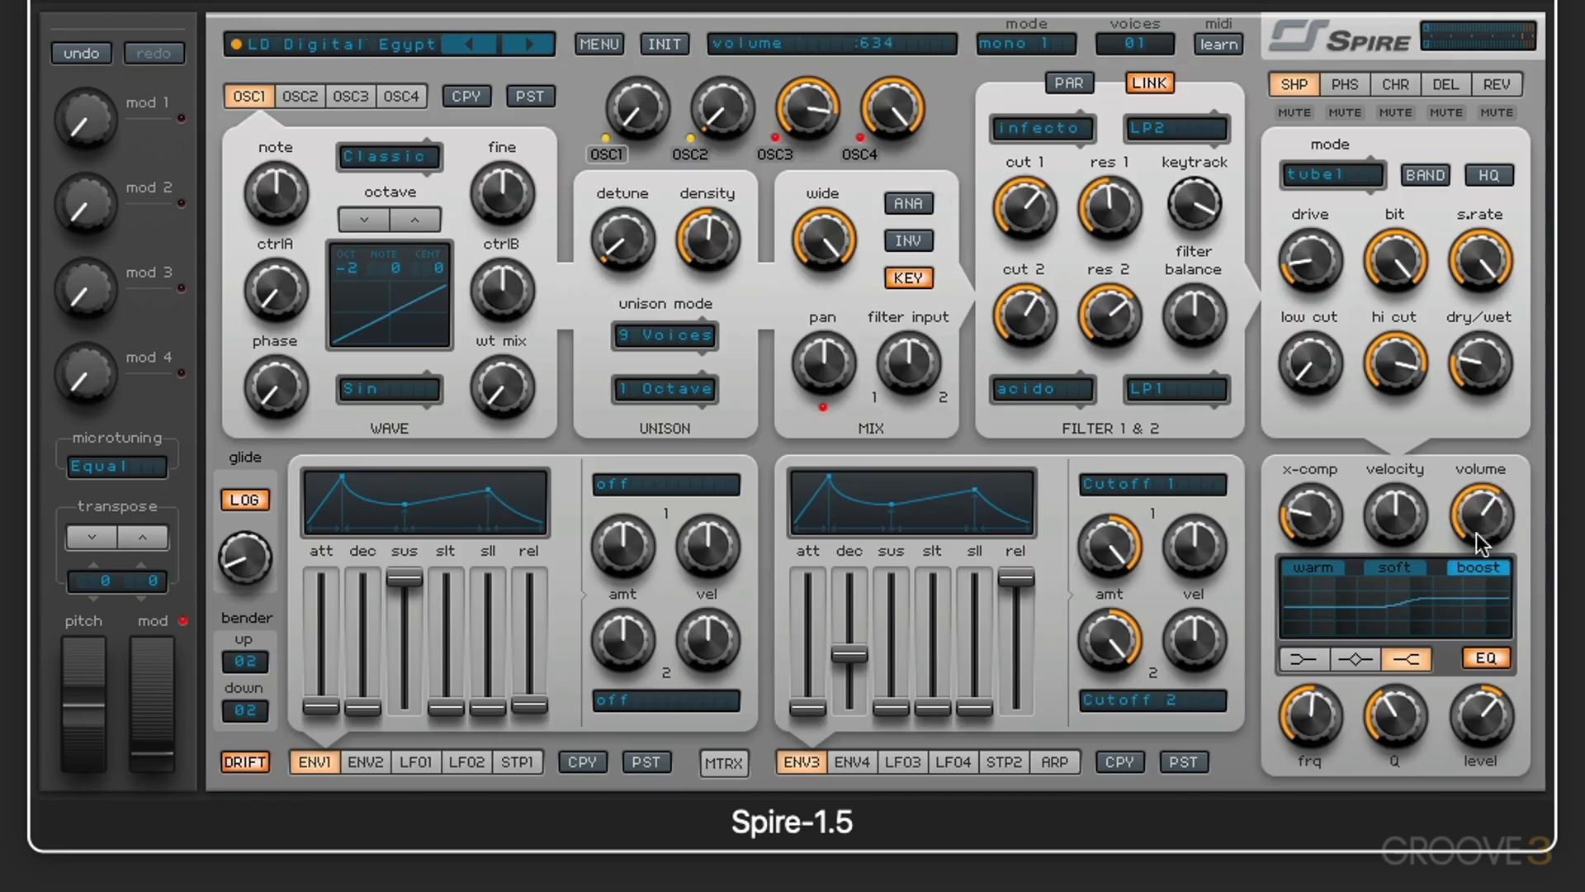
scroll(1482, 527, "down", 5)
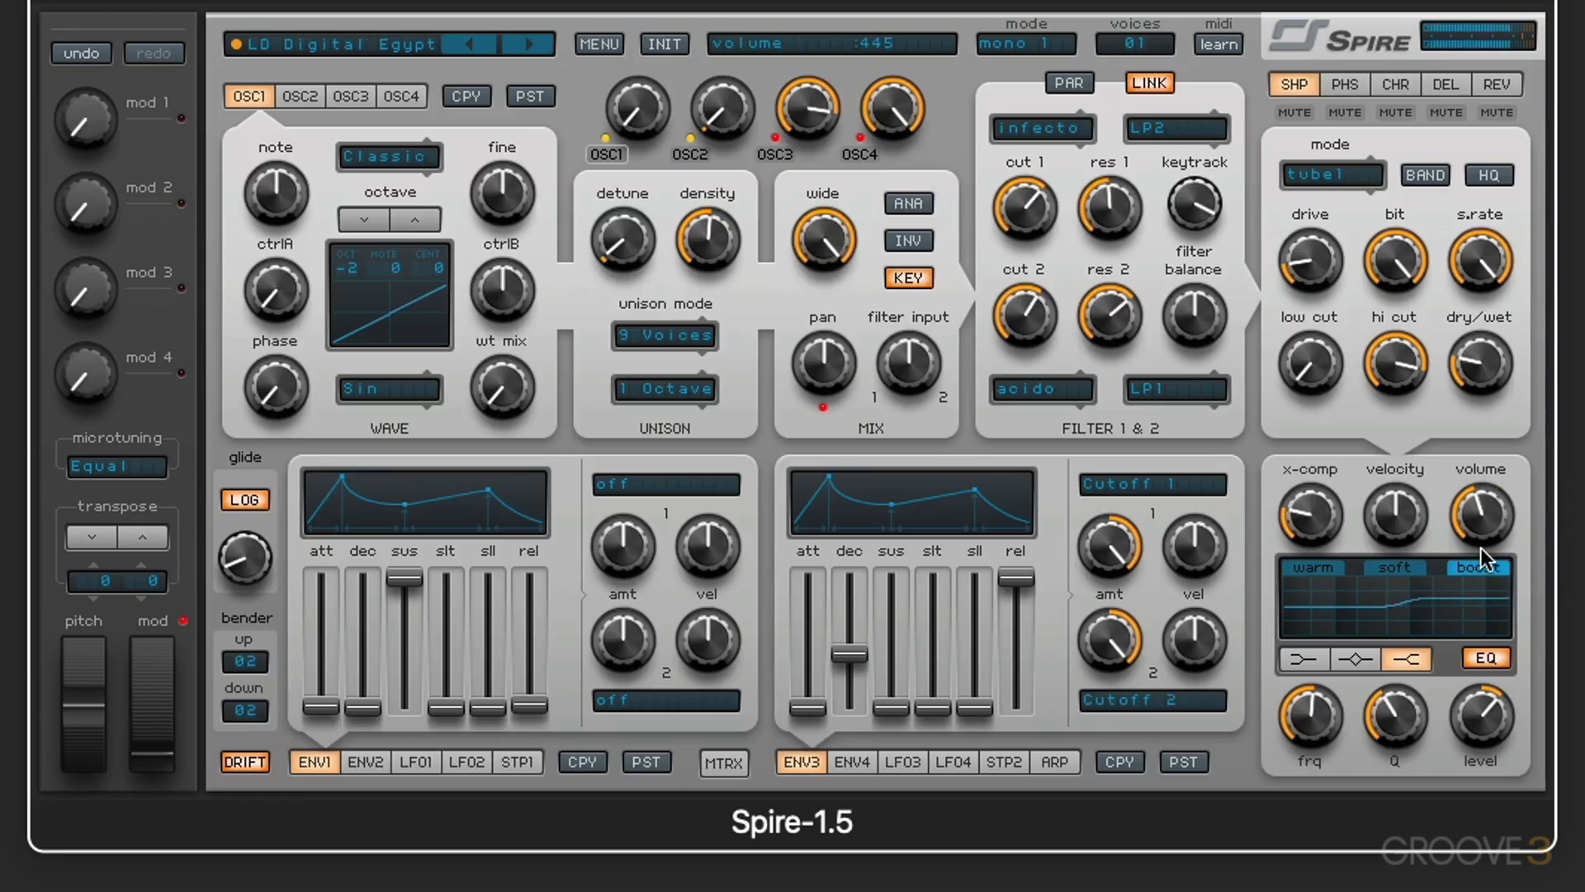
scroll(1480, 549, "down", 7)
Step: Set the phaser effect to 6 stages, raise its dry/wet mix, and lower its frequency
left_click(1347, 86)
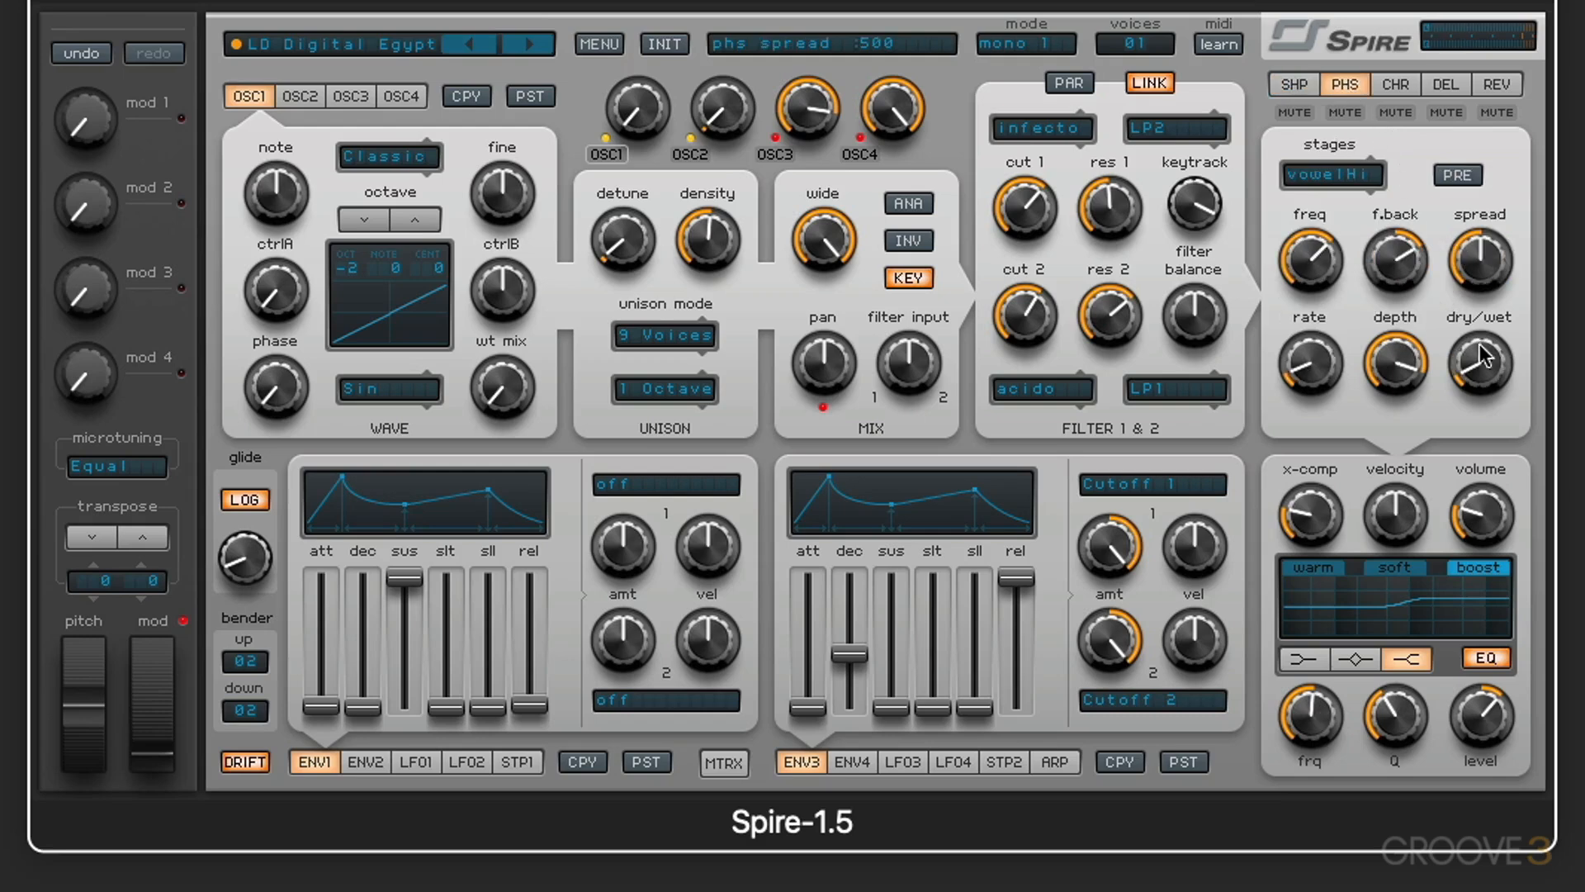
left_click(1344, 177)
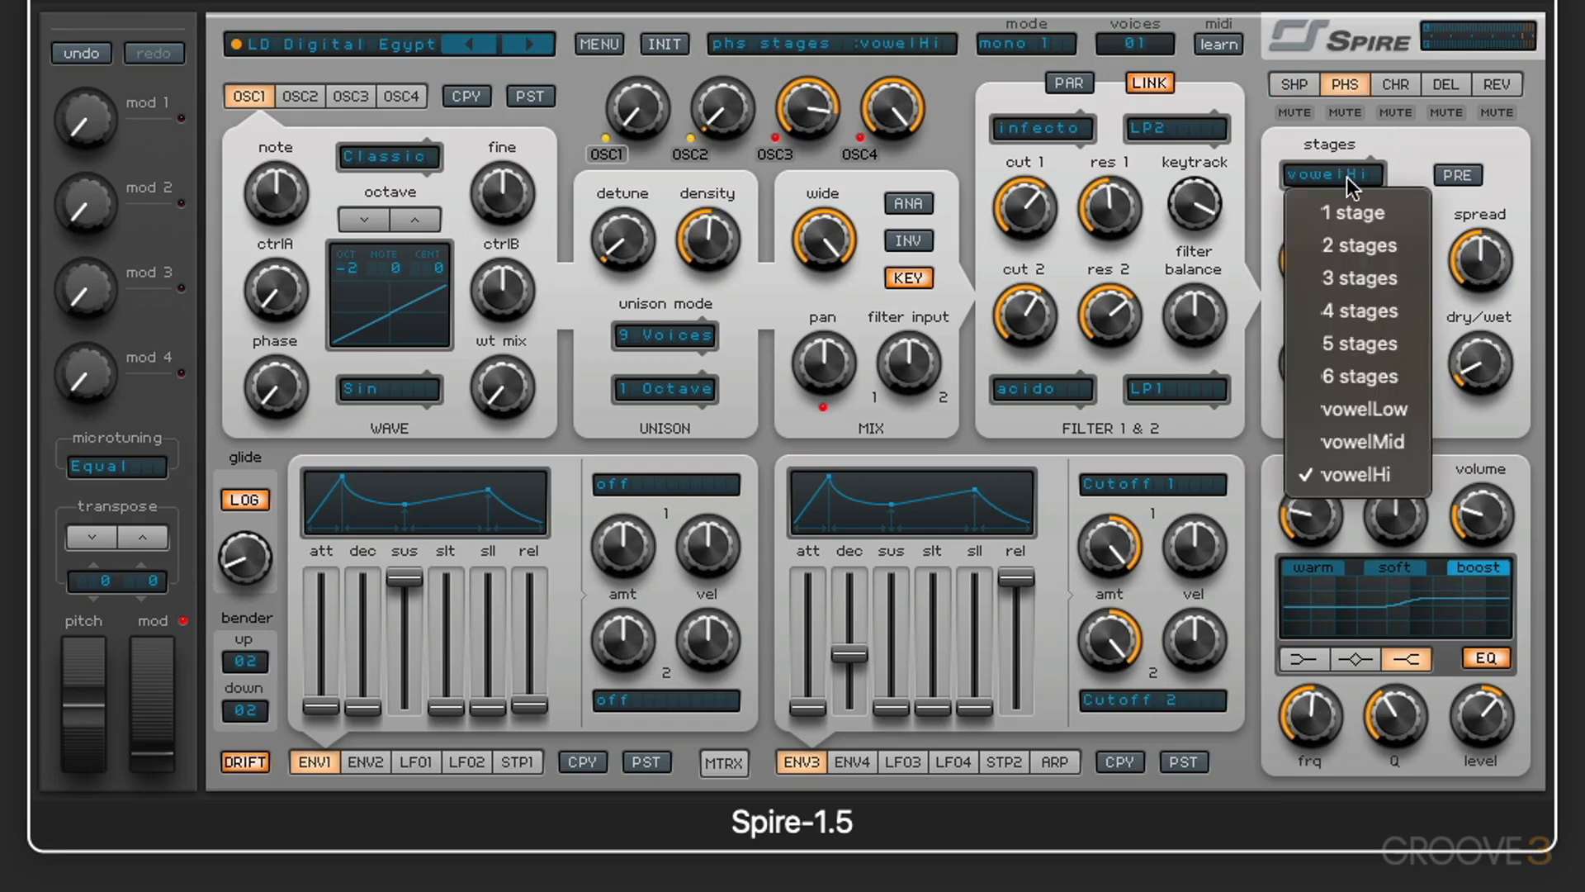
left_click(1369, 395)
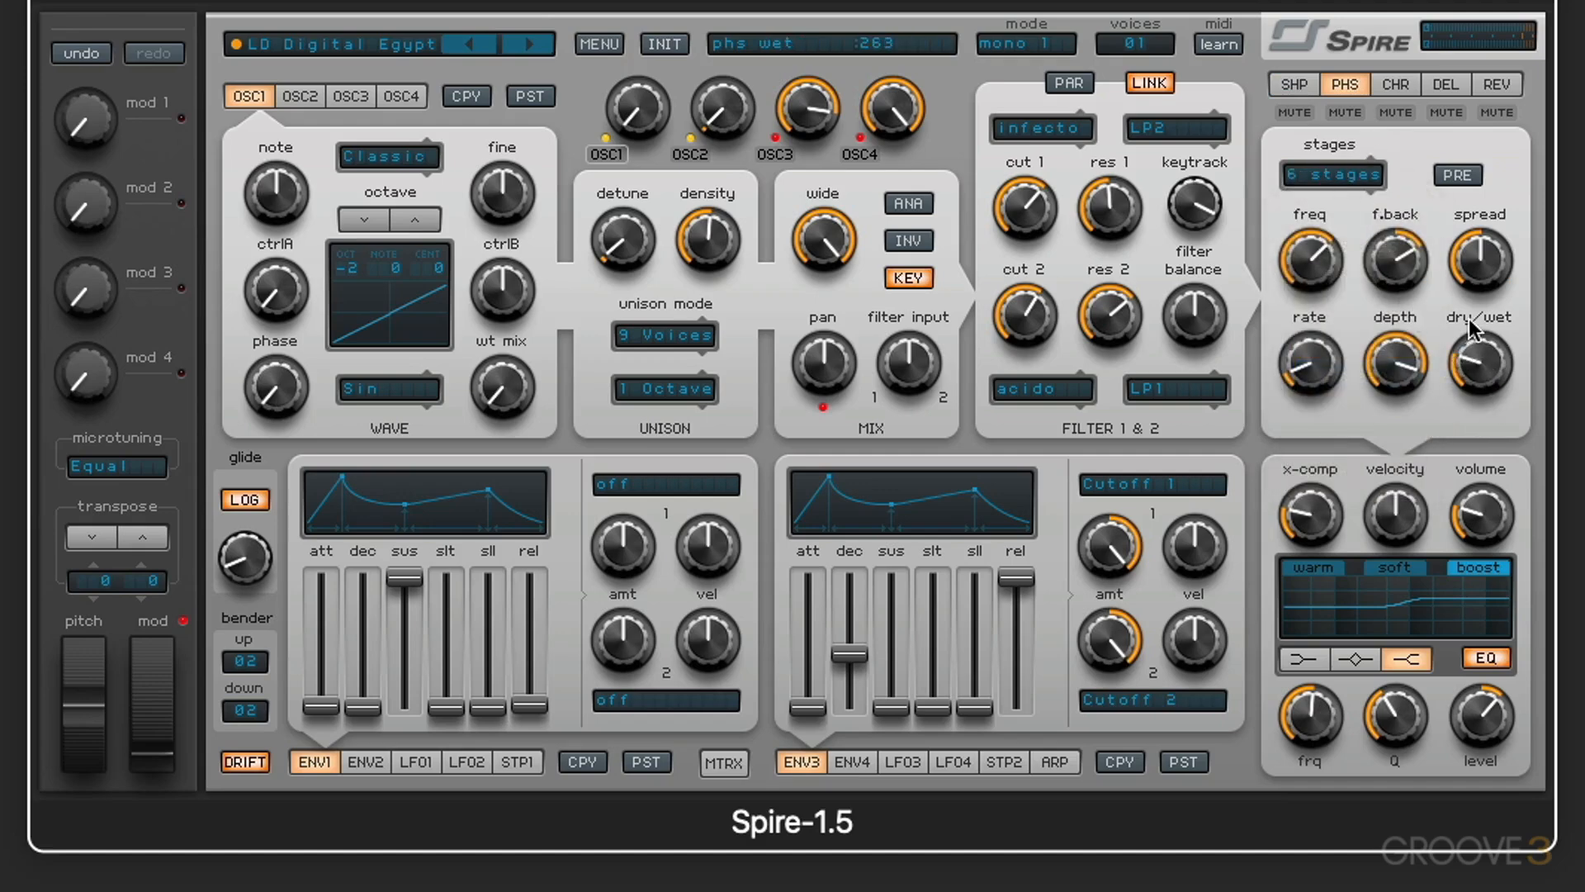
mouse_move(1472, 358)
left_mouse_down()
mouse_move(1469, 317)
mouse_move(1478, 361)
left_mouse_up()
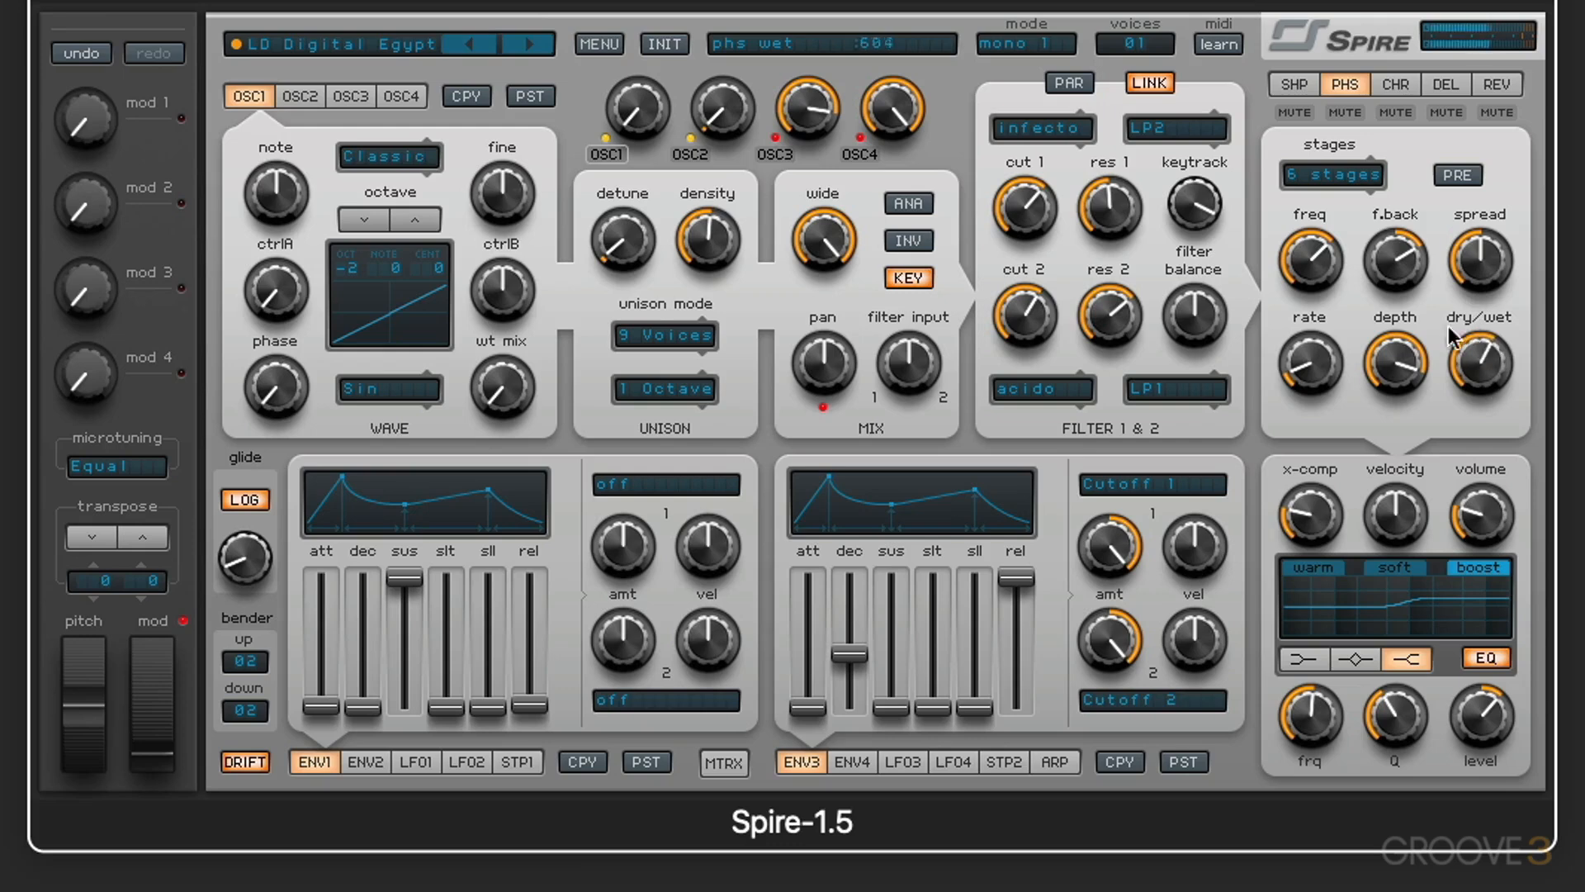
left_click_drag(1311, 263, 1324, 353)
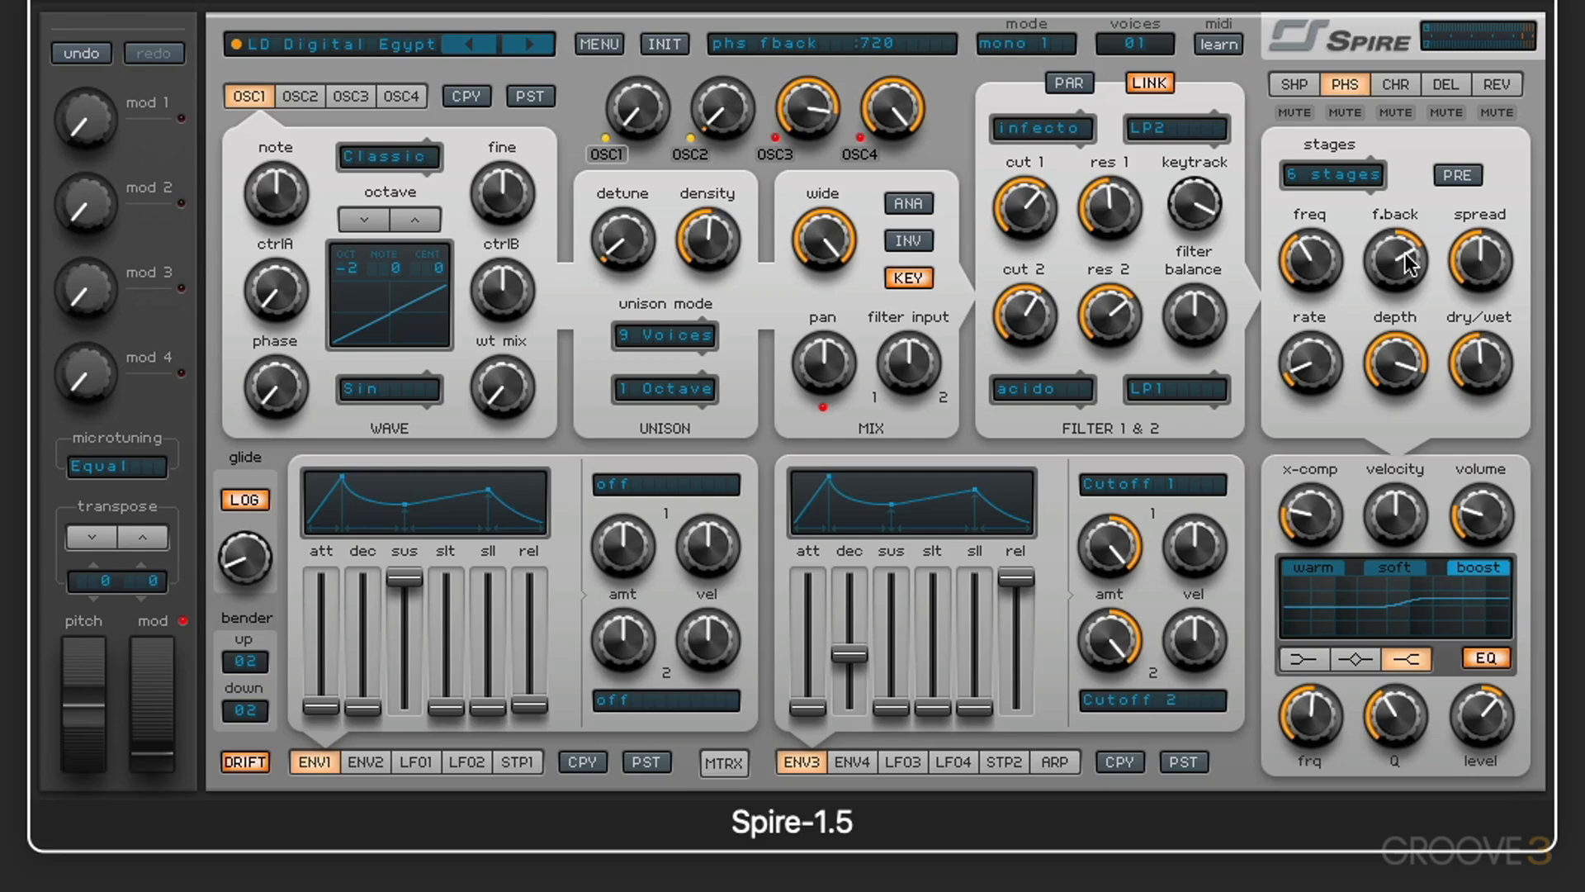
Step: Set the phaser's spread and depth to maximum, its rate to about 446, and its feedback to about 521
left_click_drag(1482, 251, 1482, 210)
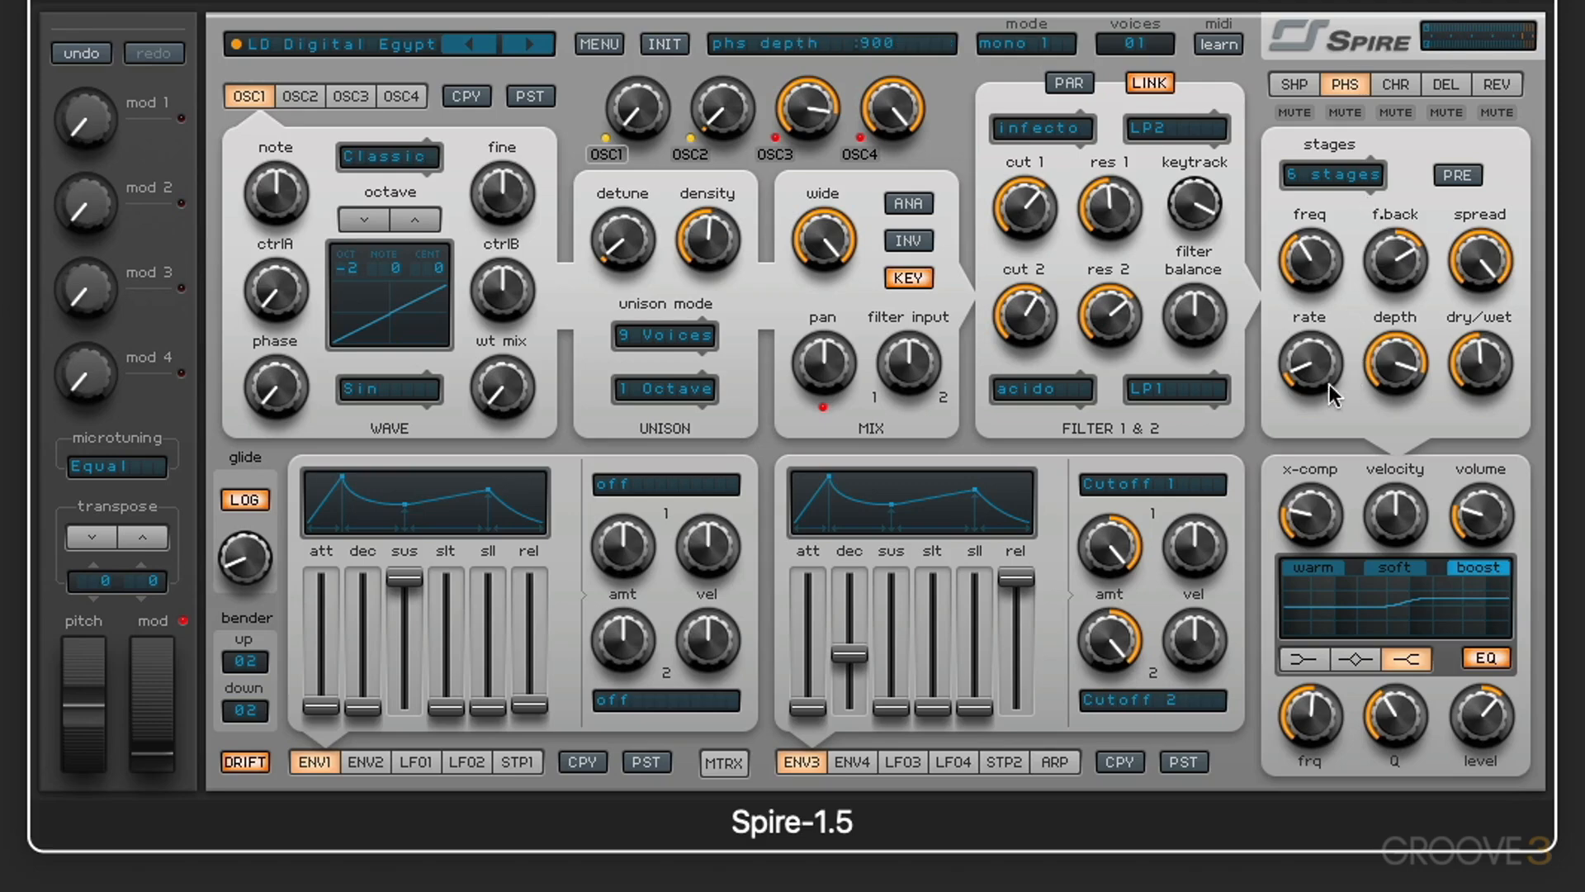
left_click_drag(1322, 373, 1280, 292)
left_click_drag(1395, 365, 1404, 642)
left_click_drag(1406, 357, 1377, 239)
left_click_drag(1293, 341, 1296, 369)
left_click_drag(1388, 260, 1369, 351)
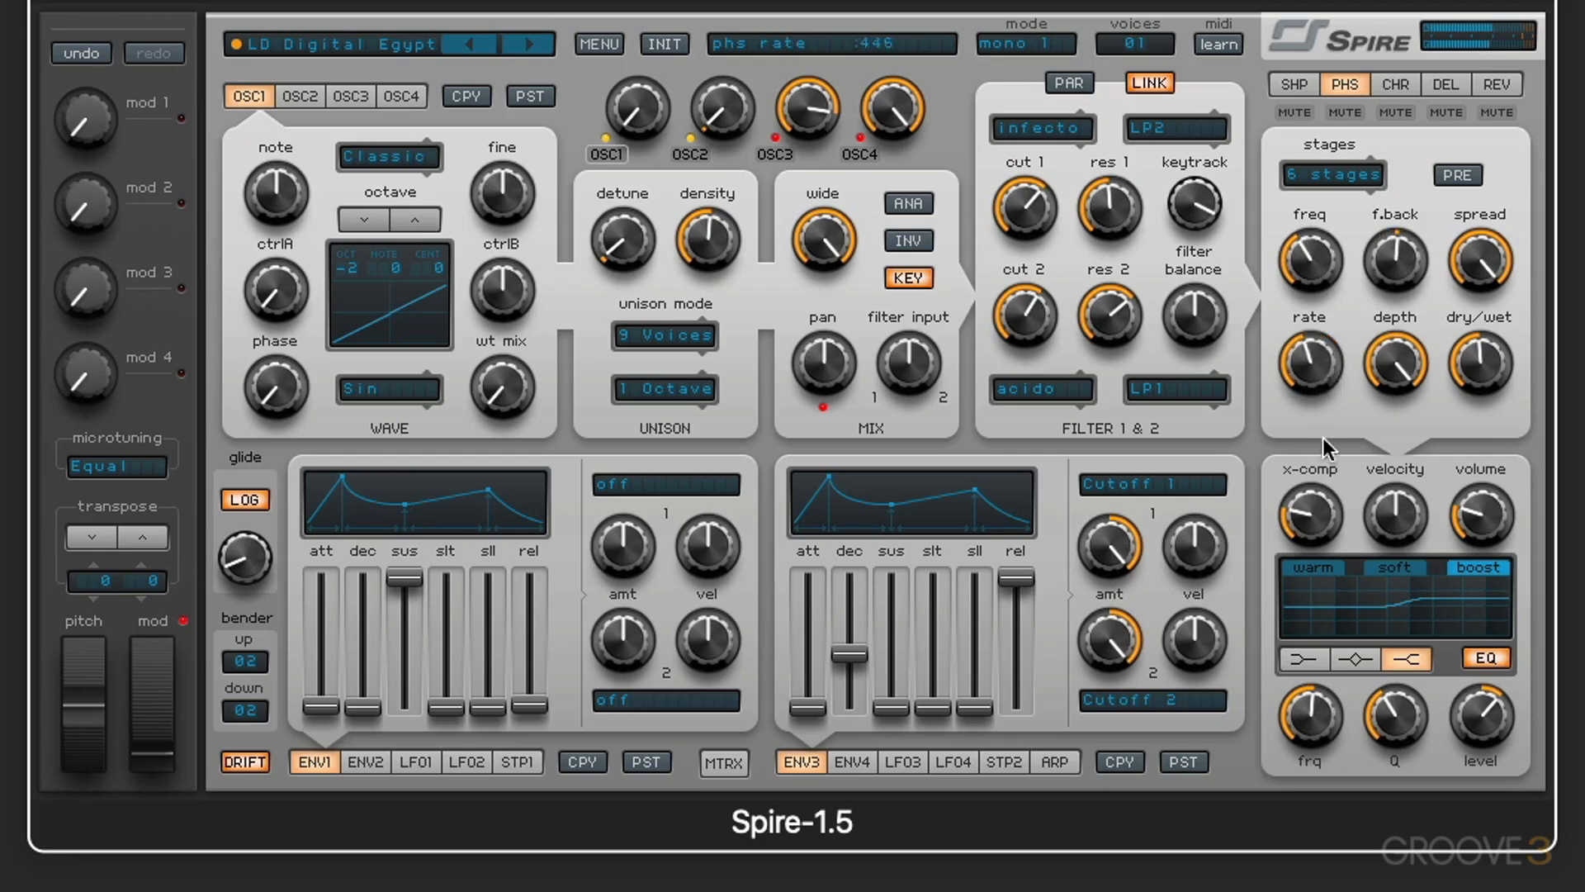
Step: Lower the phaser's rate, raise its frequency, and sweep its dry/wet mix up to 1000 and back to about halfway
left_click_drag(1324, 443, 1325, 483)
left_click_drag(1318, 277, 1301, 175)
left_click_drag(1478, 361, 1472, 275)
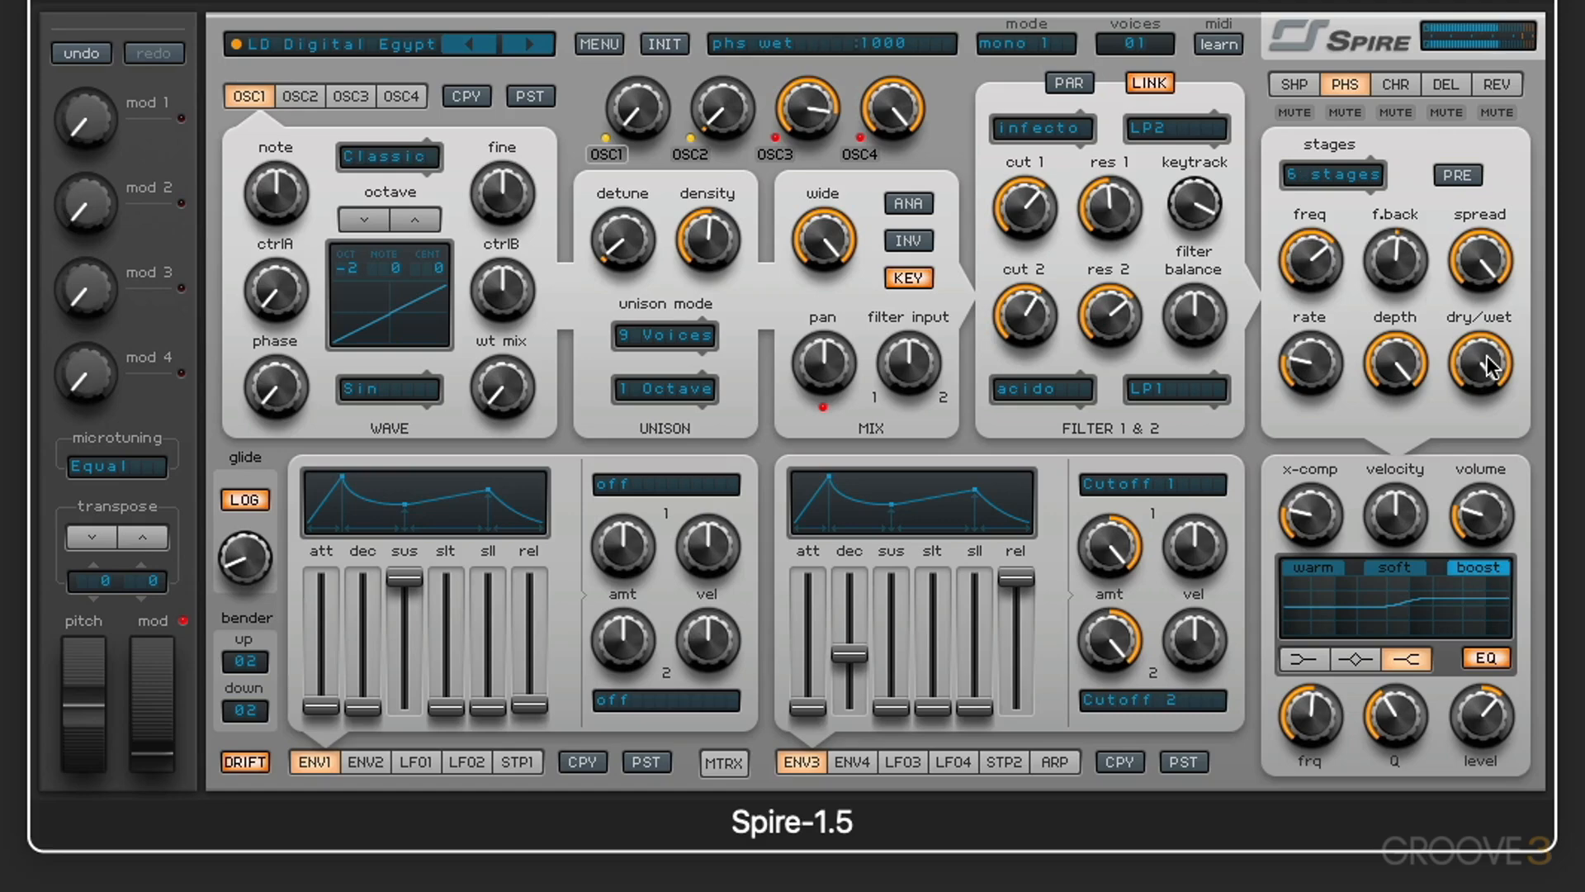
left_click_drag(1487, 357, 1478, 400)
Step: Switch the phaser to vowelHi, raise its rate, dry/wet and feedback, and sweep its frequency up to about 841 and back down
left_click(1333, 177)
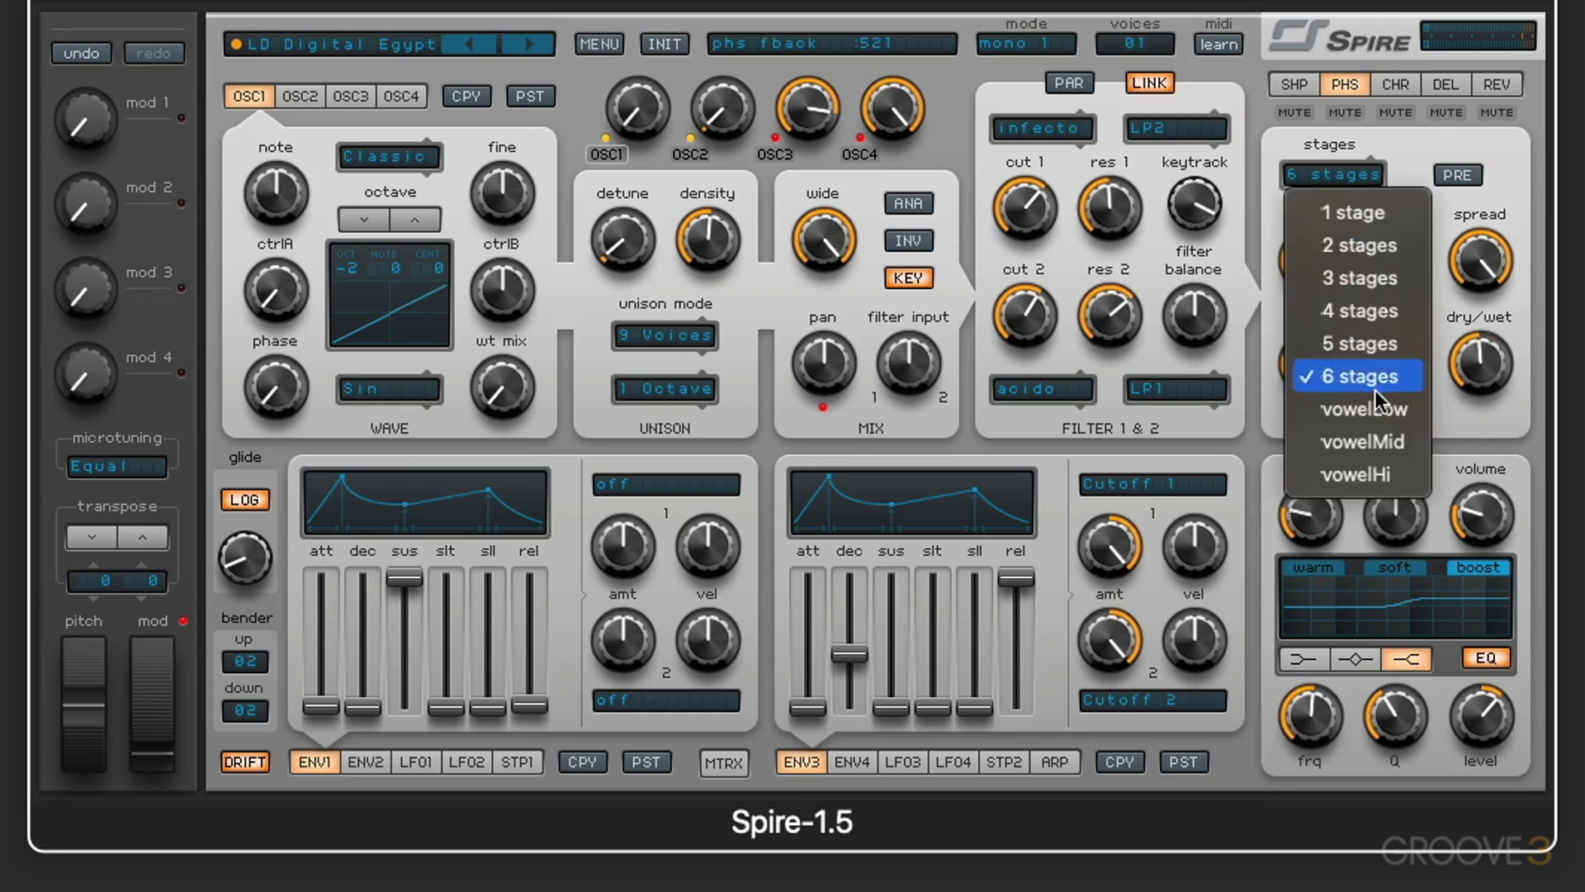
left_click(1378, 476)
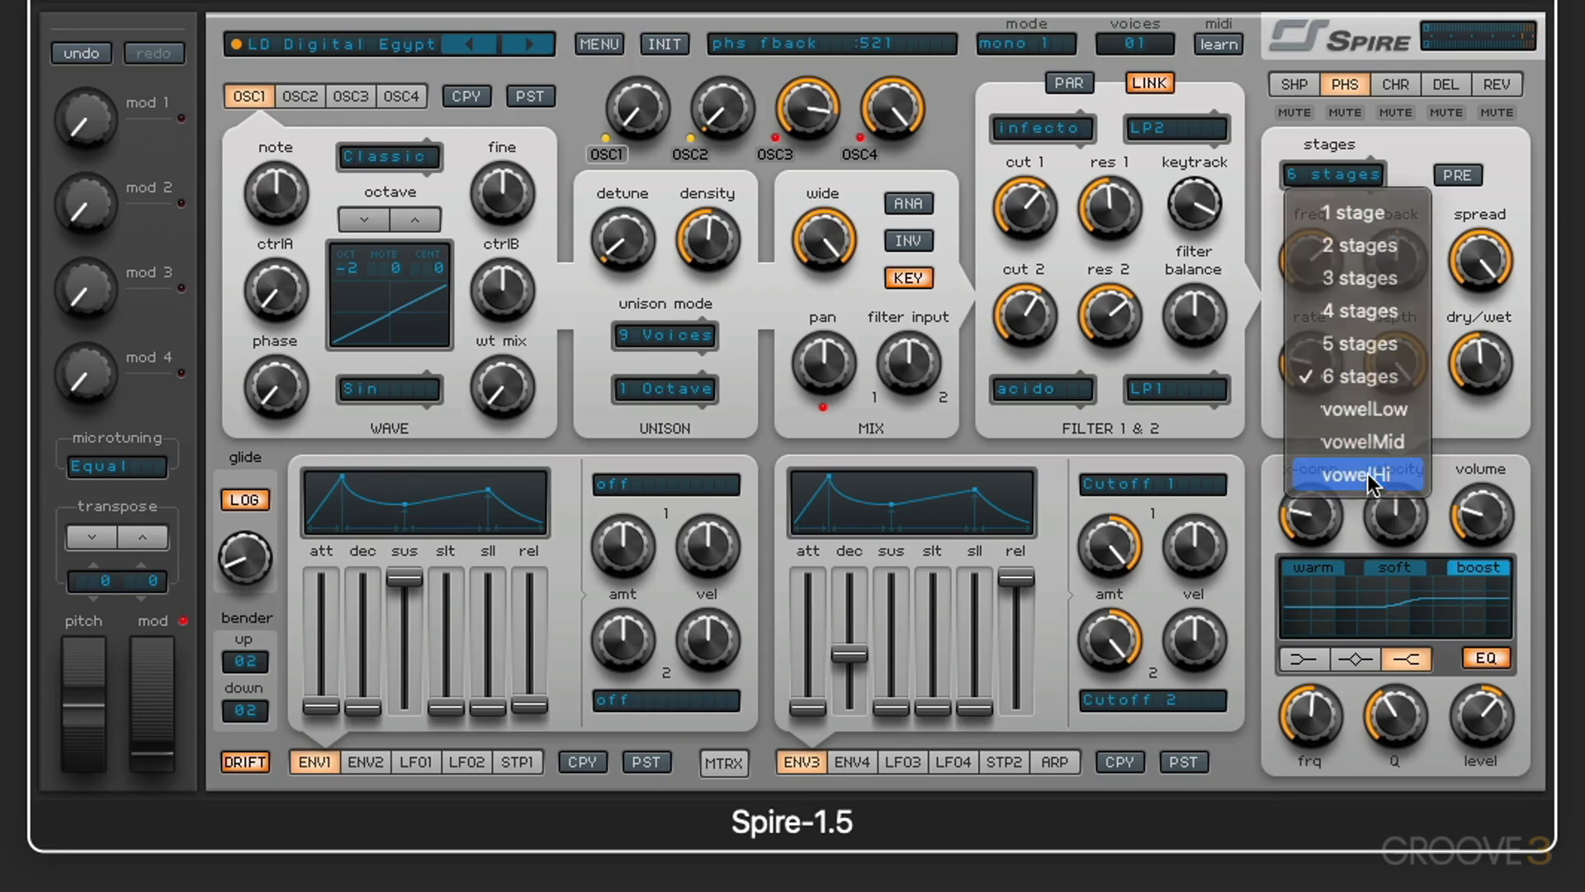
left_click_drag(1314, 278, 1298, 226)
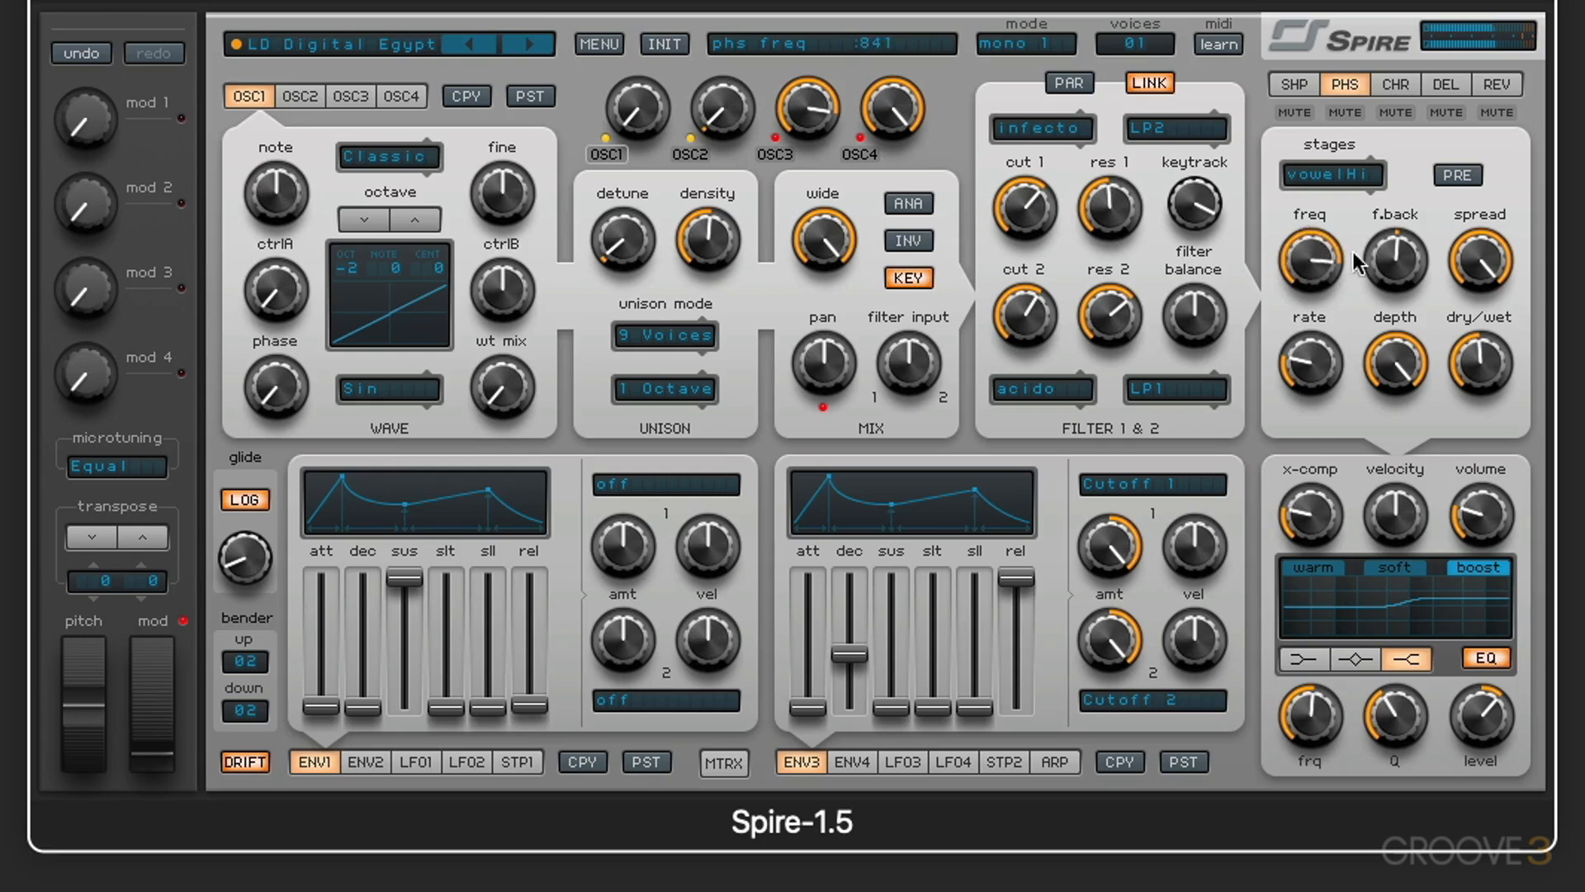
left_click_drag(1480, 363, 1479, 309)
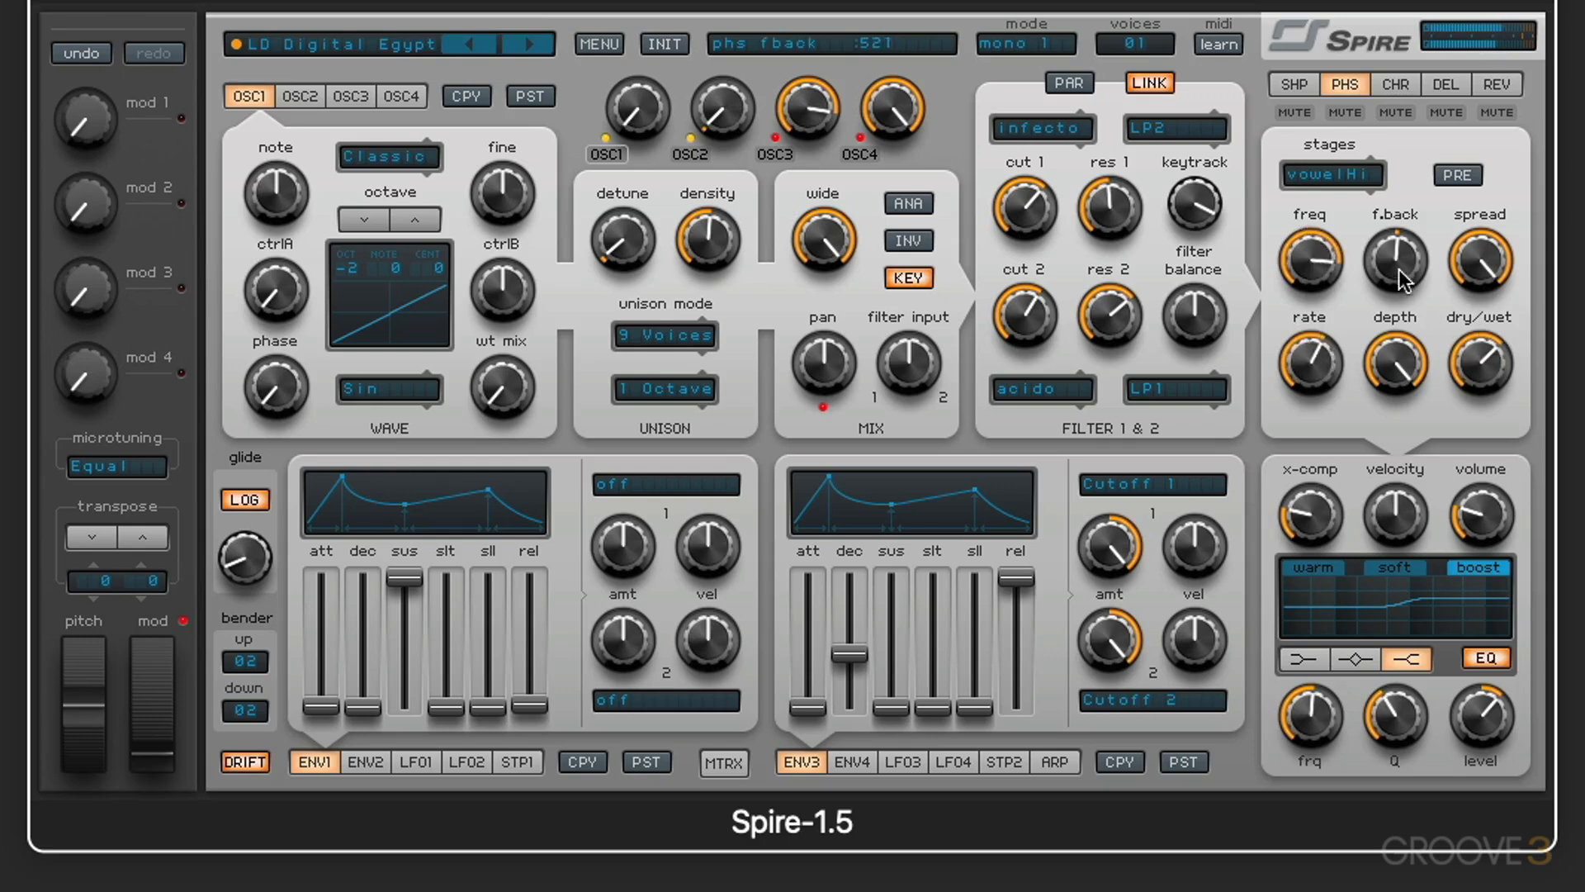
left_click_drag(1399, 269, 1402, 181)
left_click_drag(1316, 276, 1347, 402)
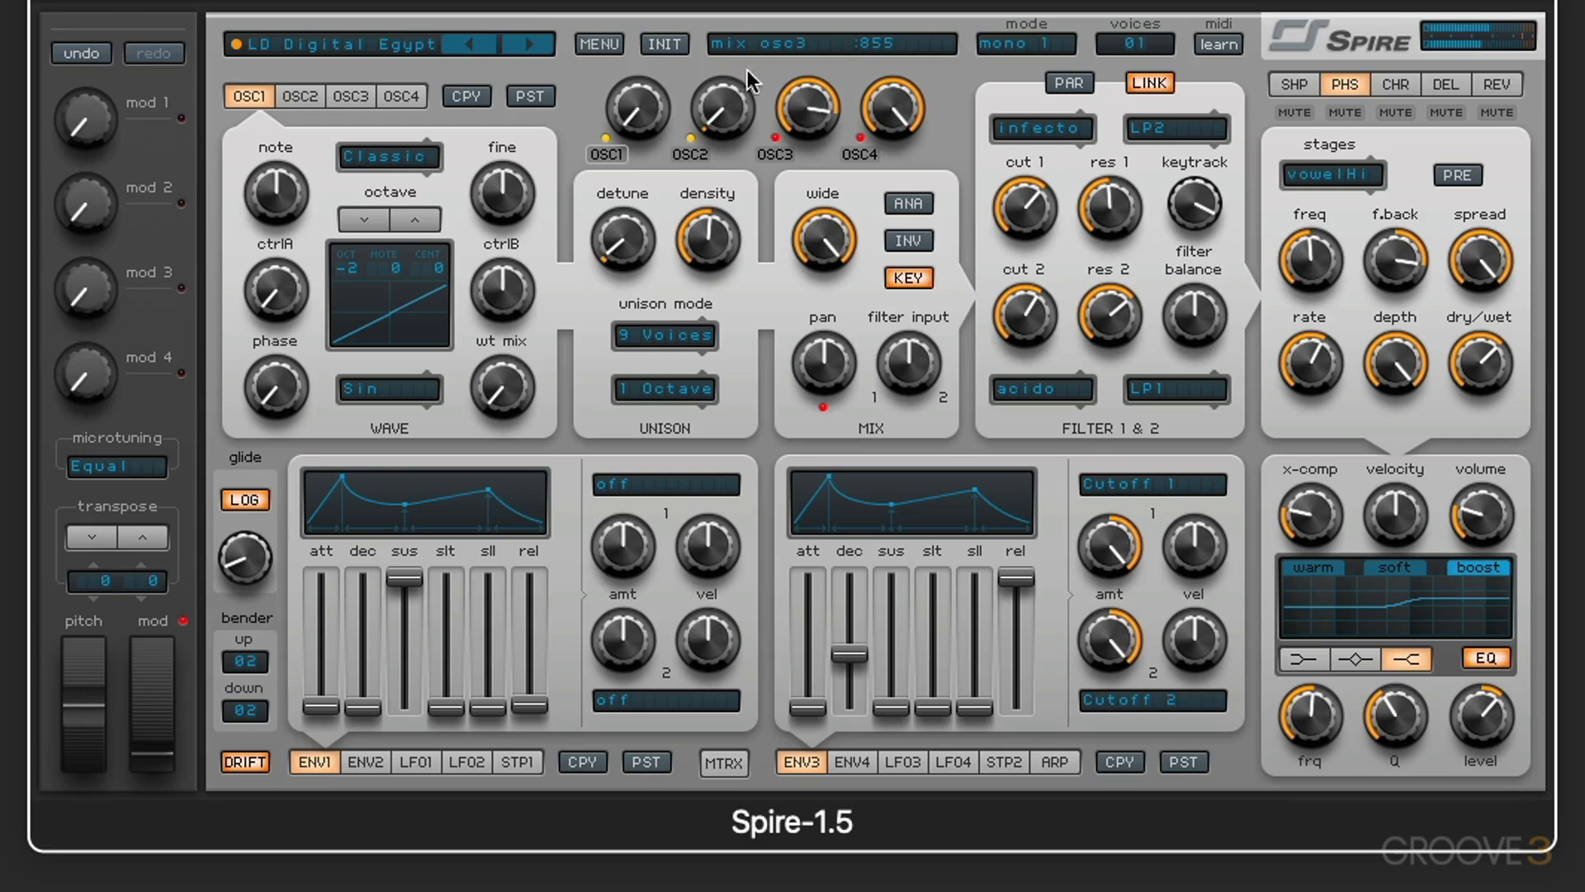
Step: Initialize the preset, set the phaser to vowelHi, and raise its dry/wet mix and its frequency to about 738
left_click(651, 44)
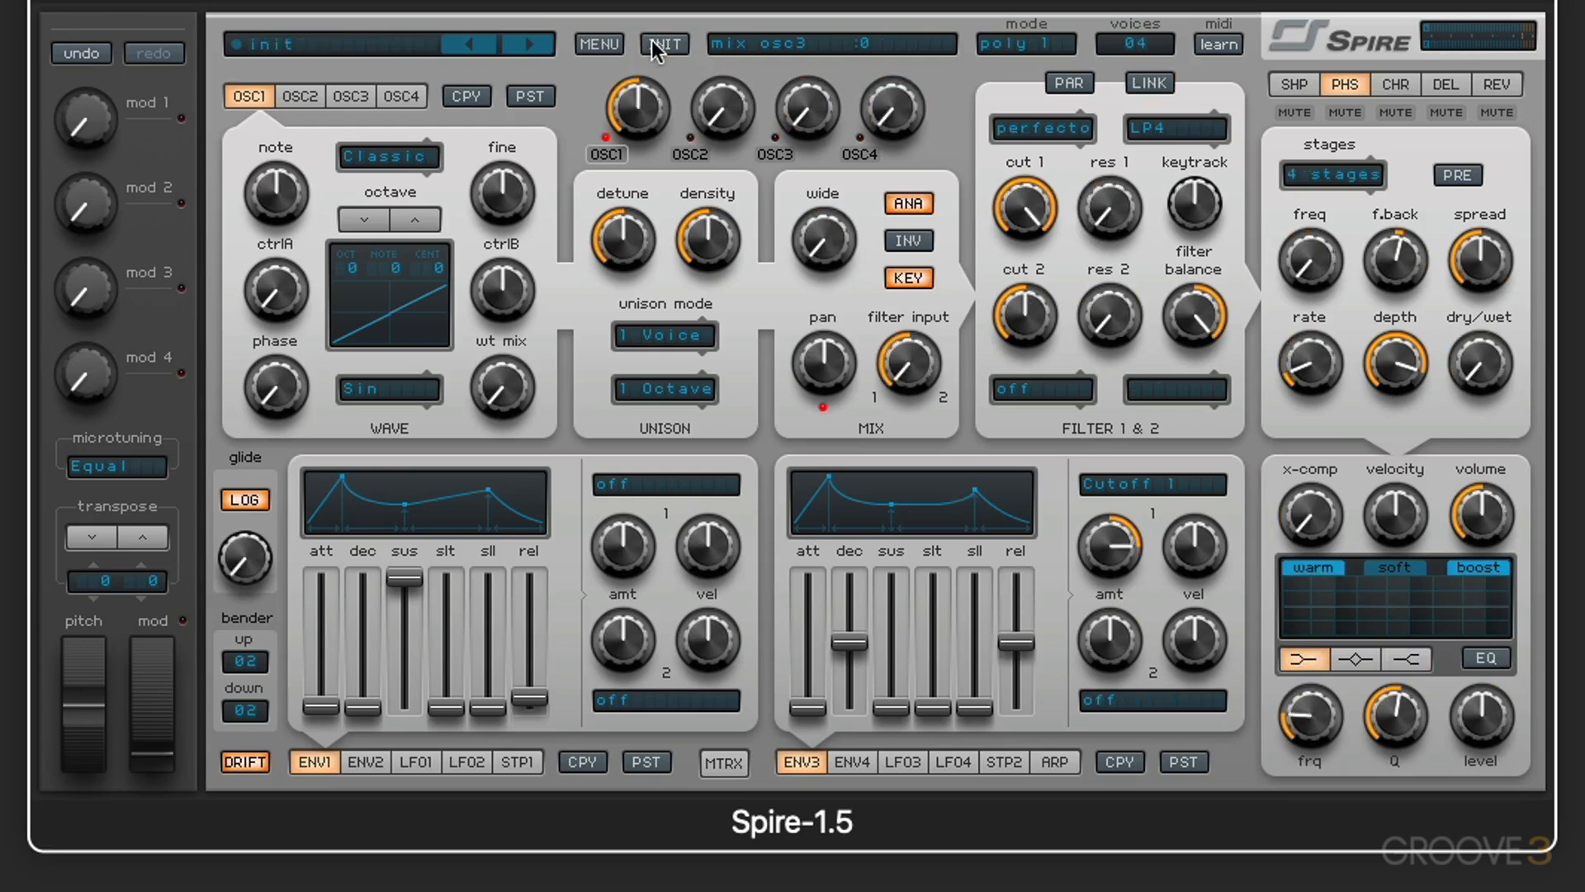
left_click(1313, 181)
left_click(1371, 475)
left_click_drag(1492, 363, 1475, 292)
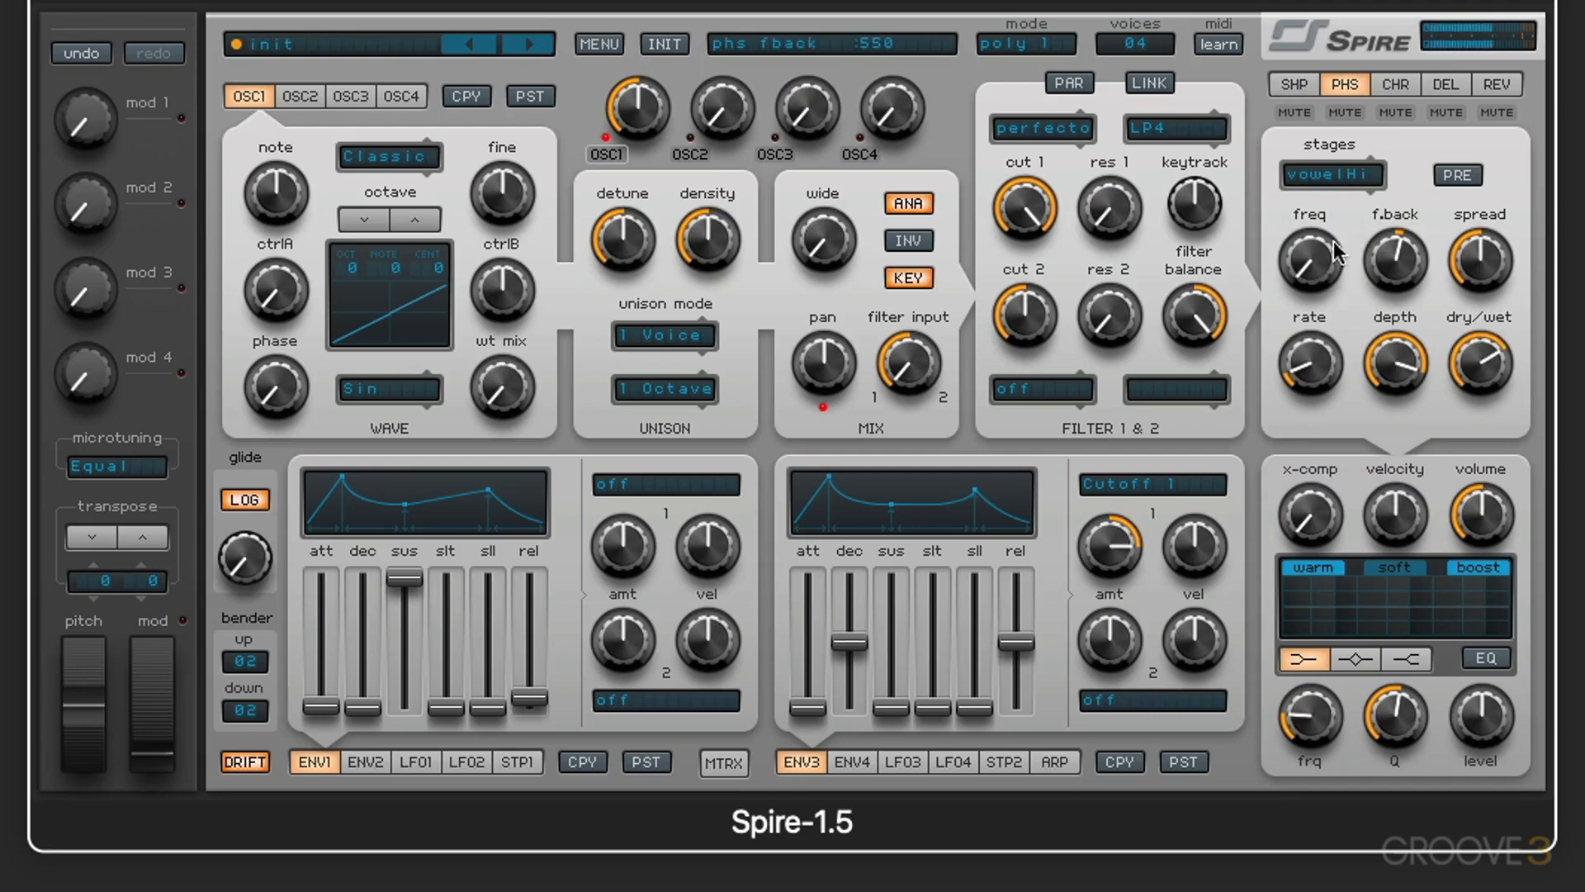
left_click_drag(1332, 241, 1321, 186)
left_click_drag(1460, 358, 1463, 293)
left_click_drag(1336, 262, 1314, 164)
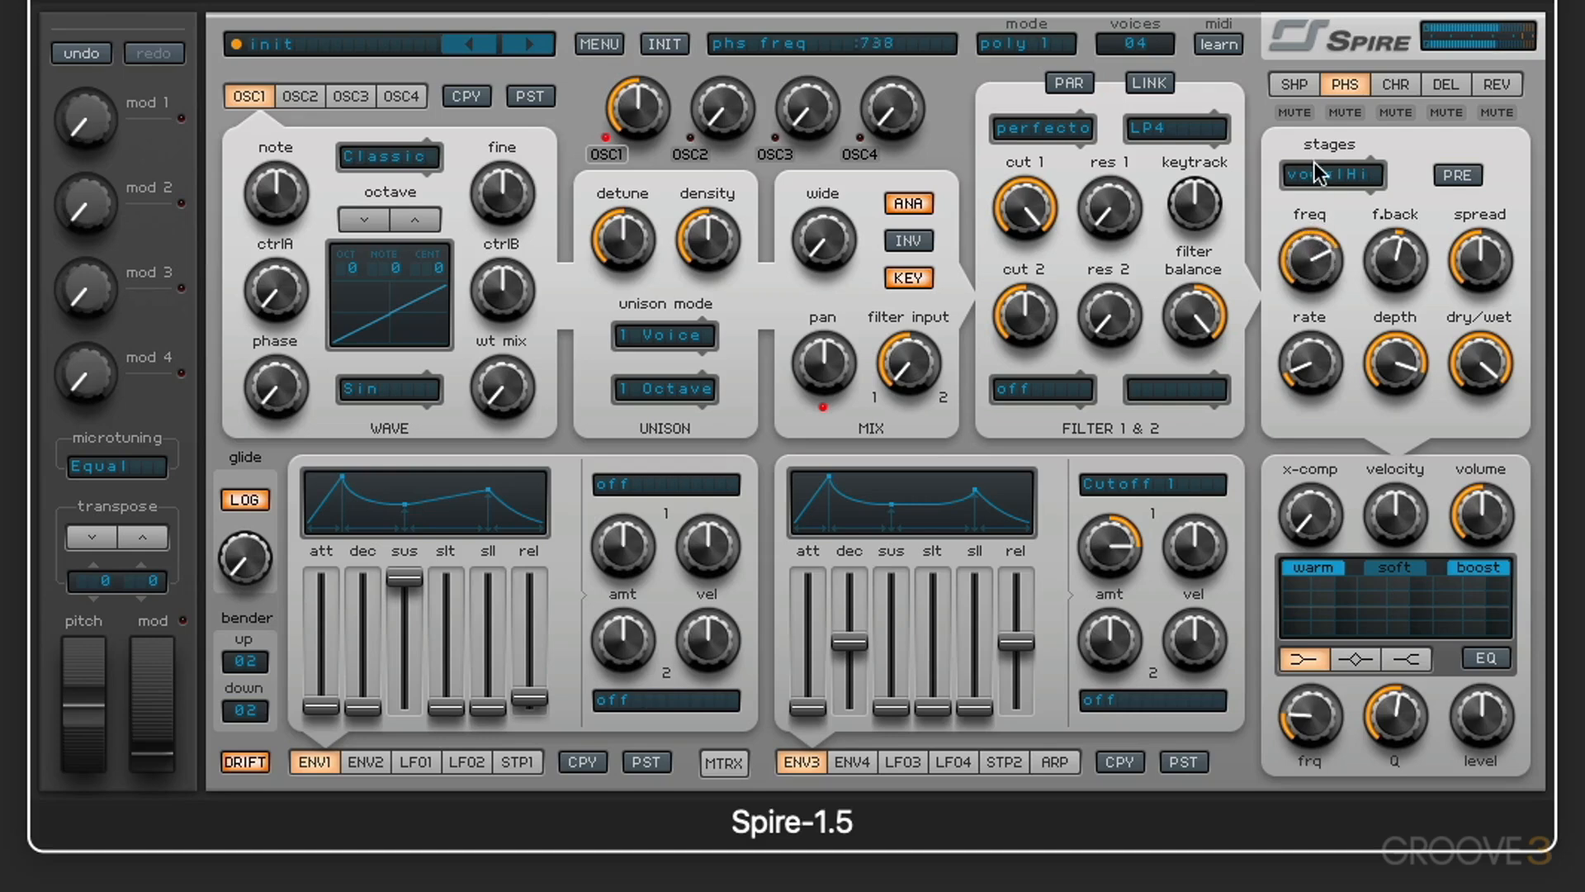
Step: Raise the phaser's feedback to about 895 and its frequency further in vowelHi mode
left_click_drag(1395, 228, 1353, 263)
left_click_drag(1309, 375, 1345, 265)
left_click_drag(1341, 355, 1377, 322)
left_click_drag(1395, 260, 1396, 235)
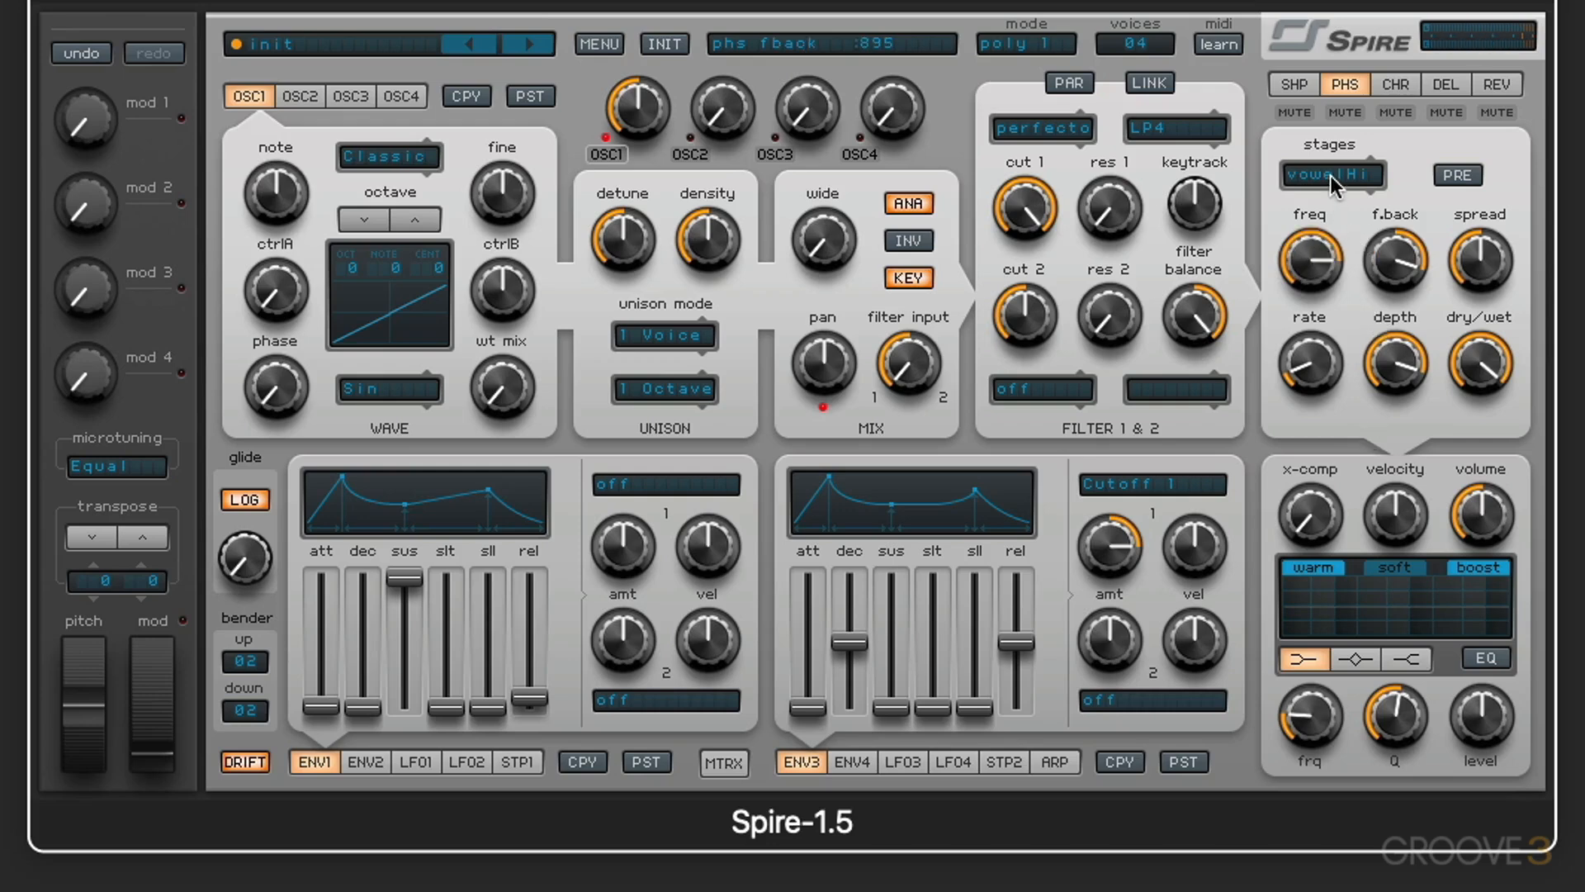
Step: Audition the phaser's vowelLow and vowelMid modes while sweeping its frequency, leaving vowelMid selected with a low frequency
left_click(1330, 176)
left_click(1357, 410)
left_click_drag(1292, 285, 1302, 452)
left_click(1338, 188)
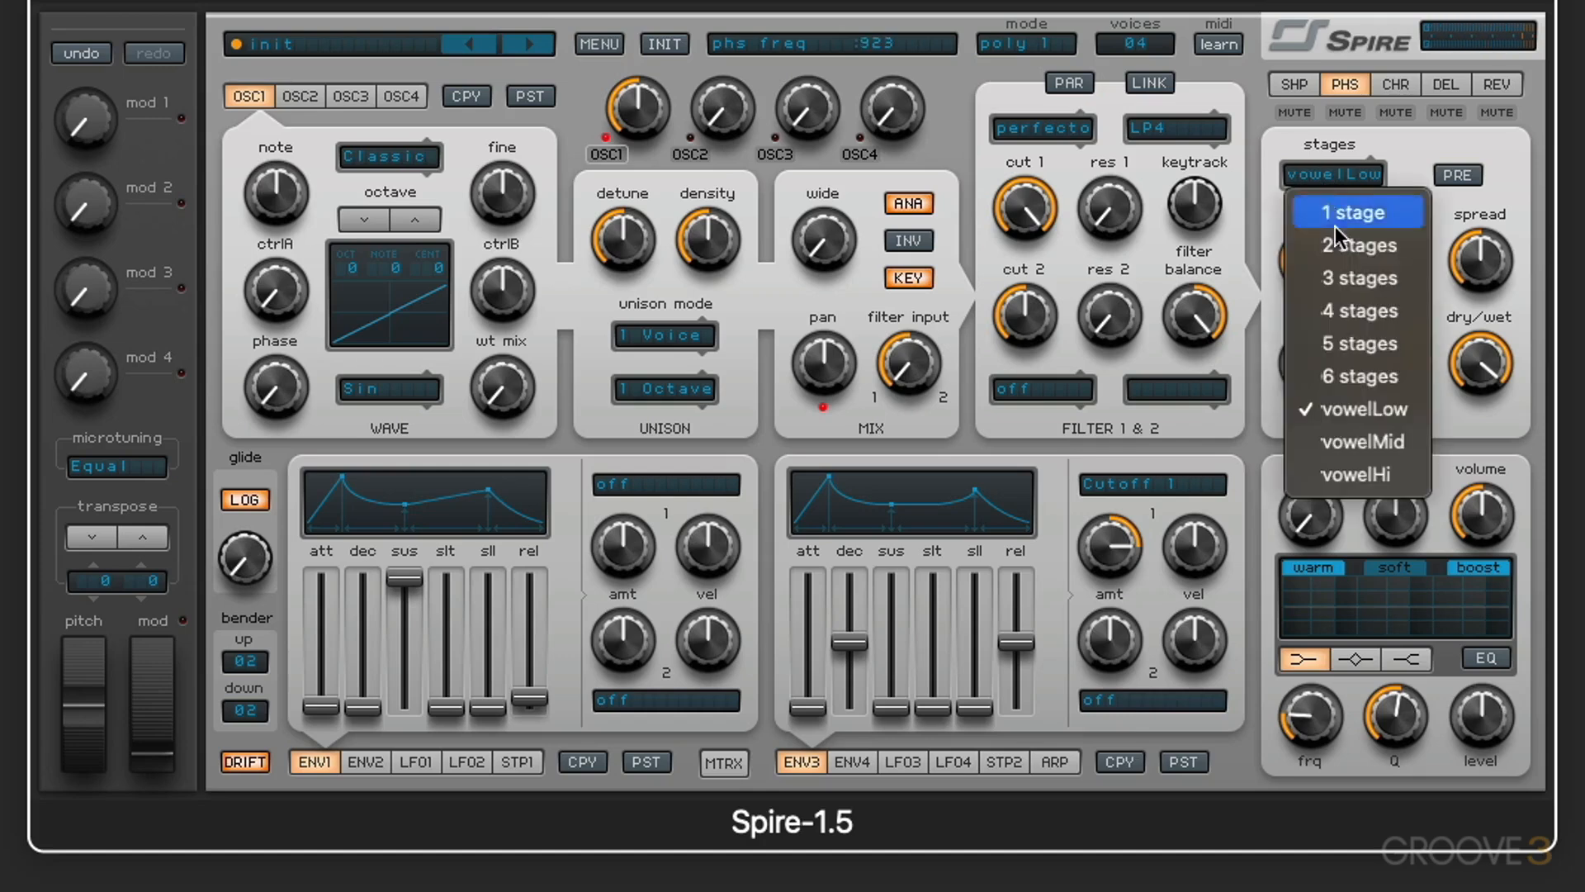
left_click(1354, 436)
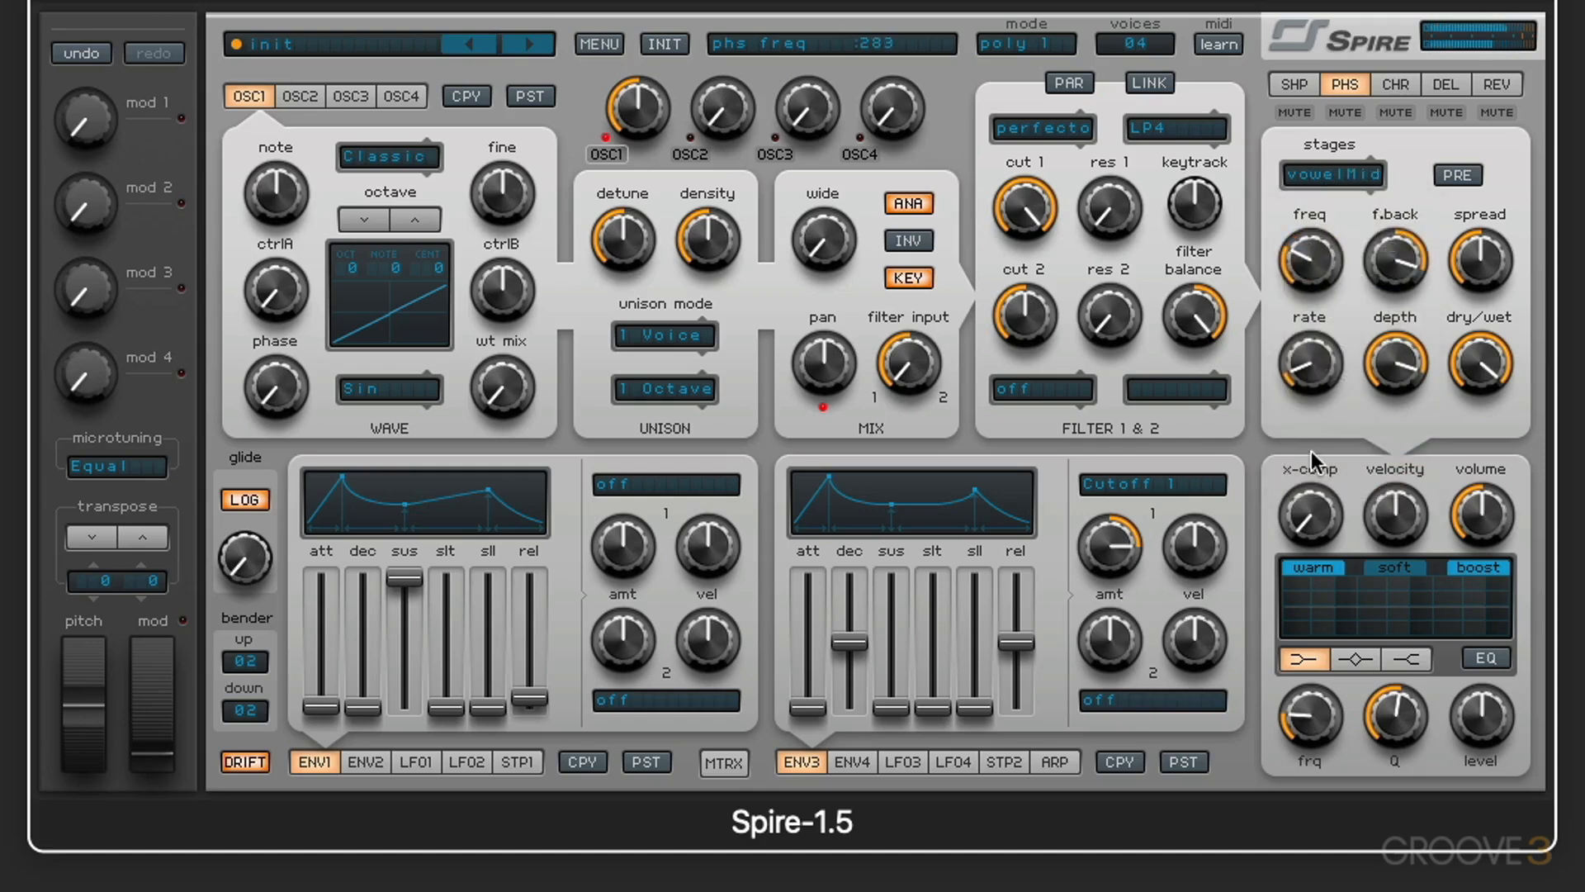
left_click_drag(1315, 205, 1312, 262)
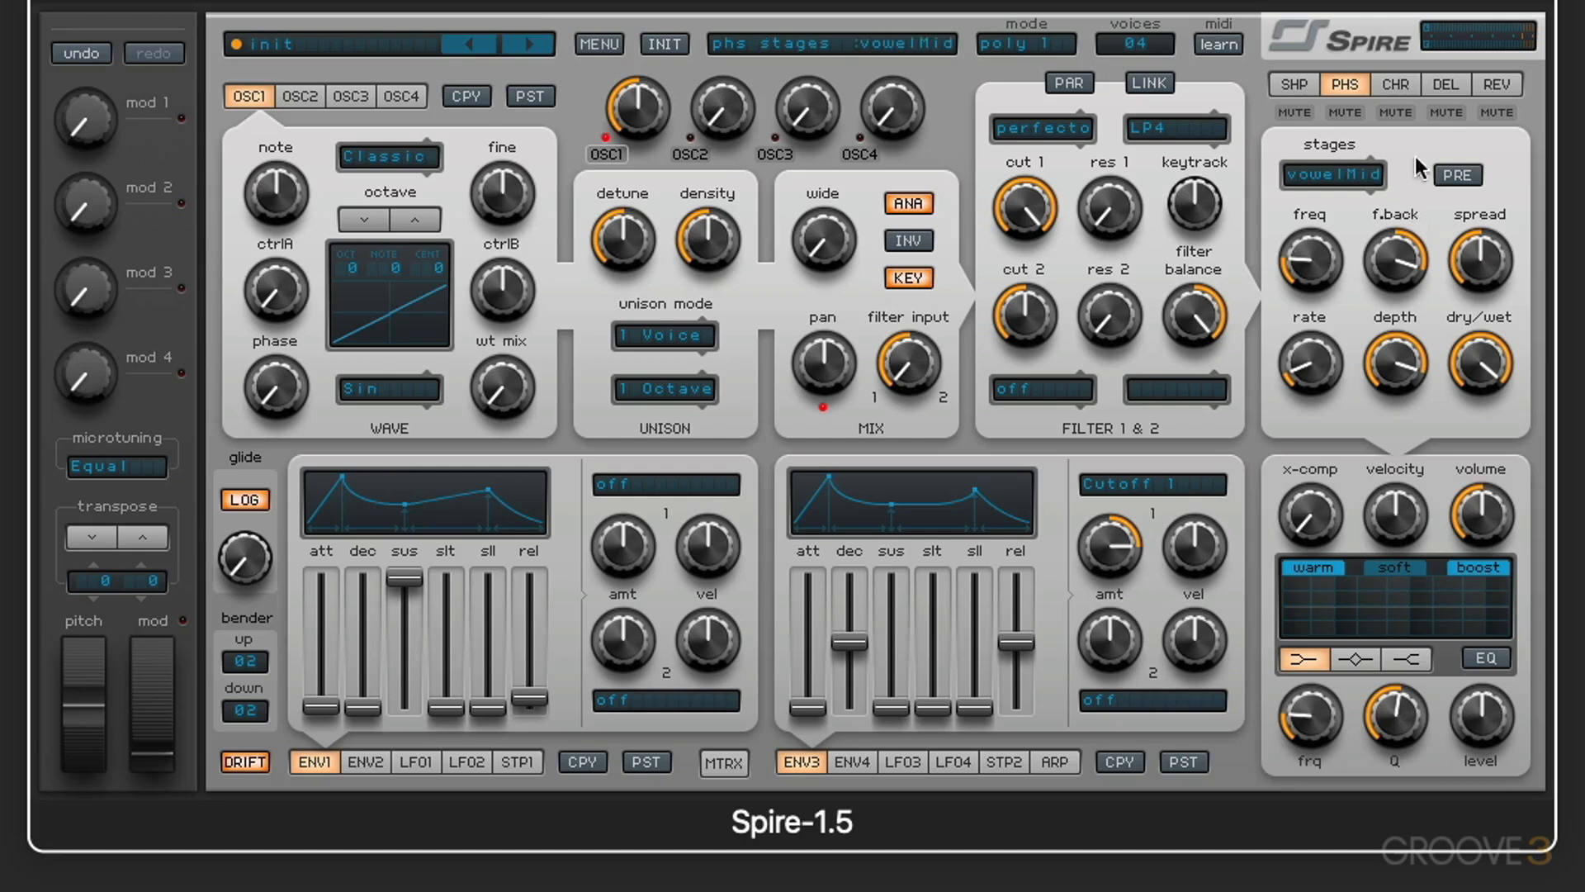
Step: Raise the shaper's drive and dry/wet mix, and lower its bit setting
left_click(1294, 83)
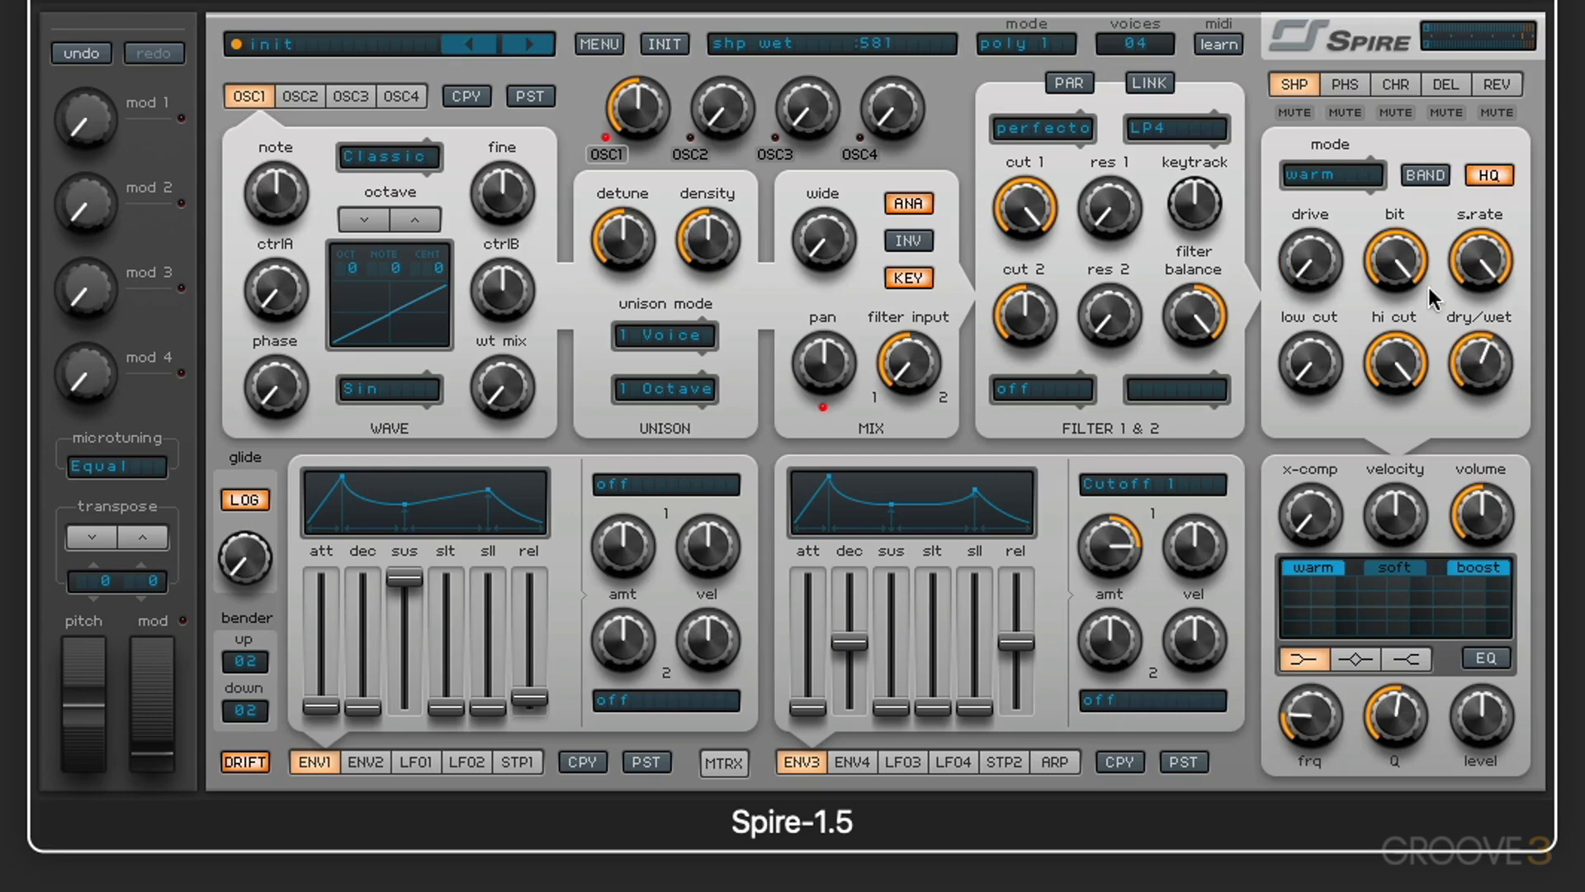
left_click_drag(1312, 268, 1321, 136)
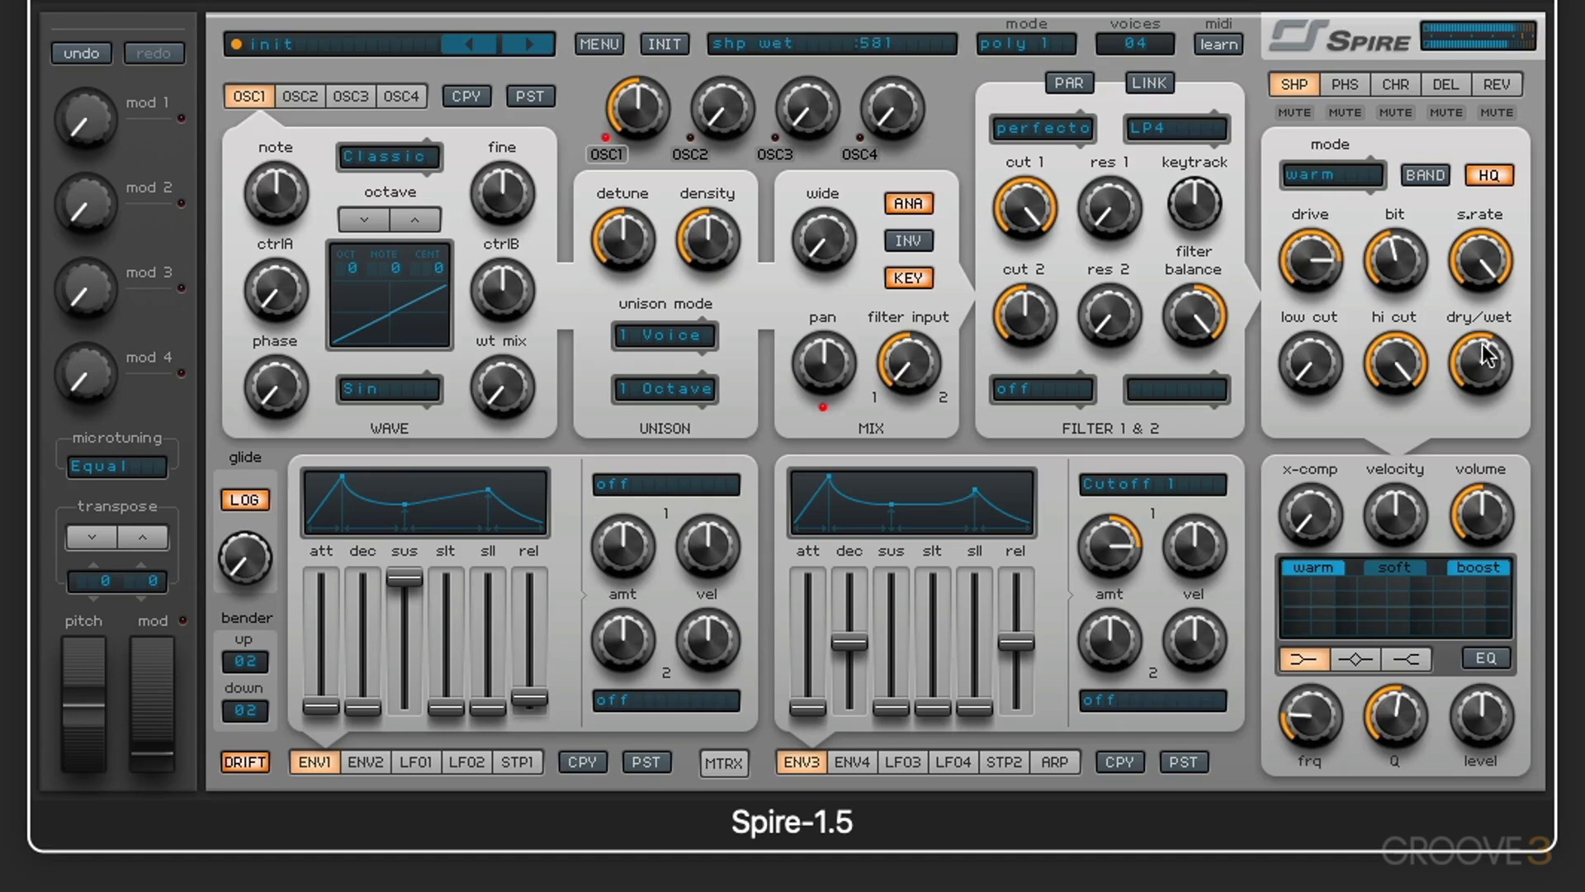
left_click_drag(1462, 364, 1469, 331)
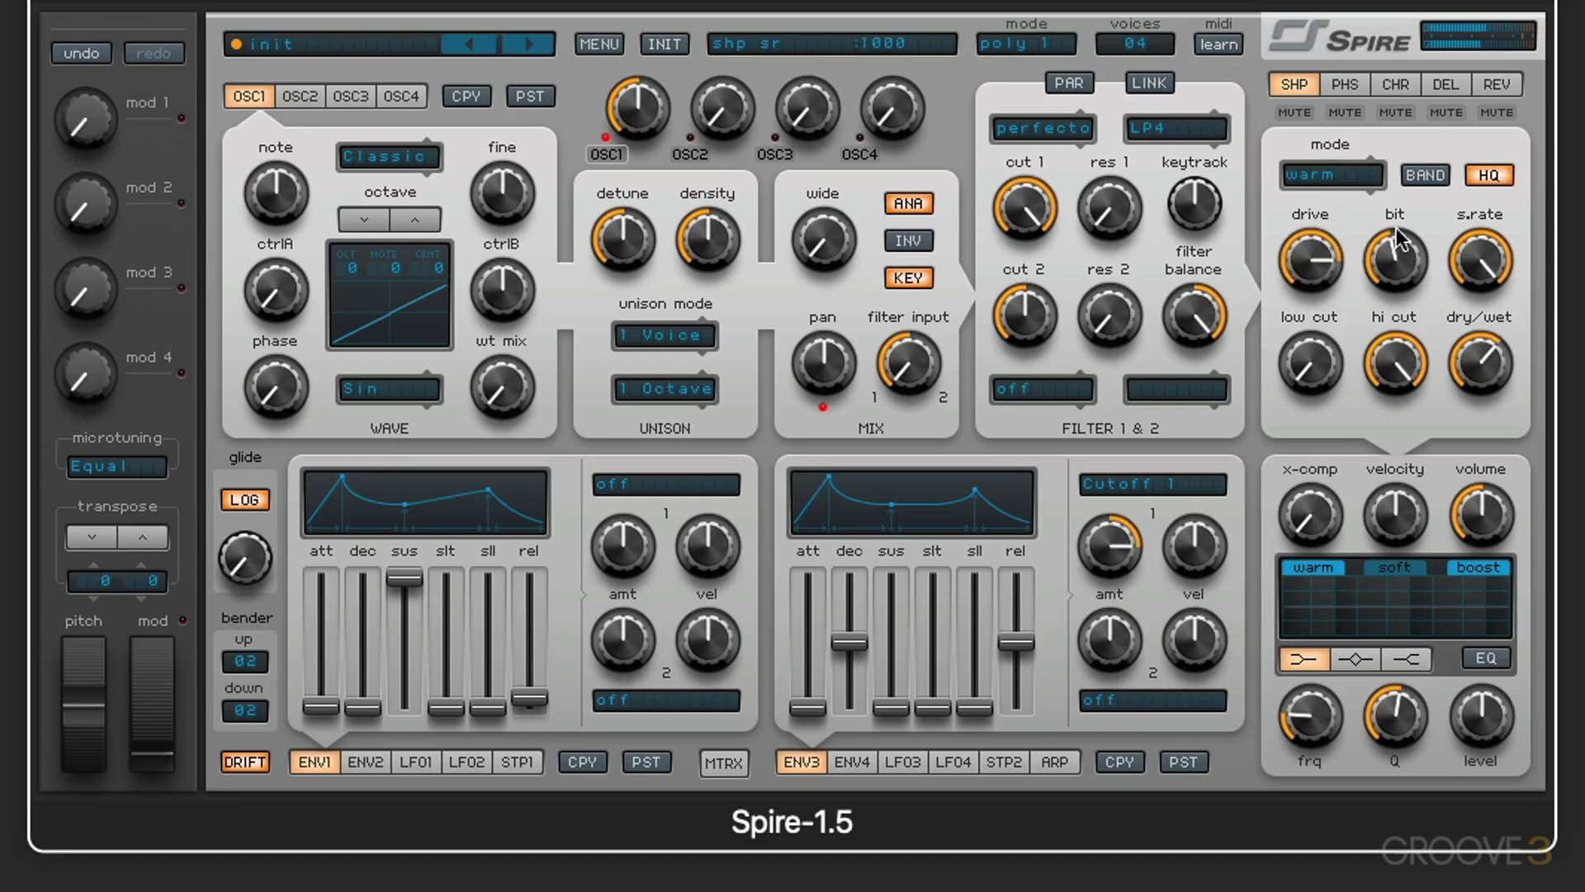
Step: Toggle the phaser's PRE option on and off while sweeping its frequency, and set the frequency to about 695
left_click(1345, 86)
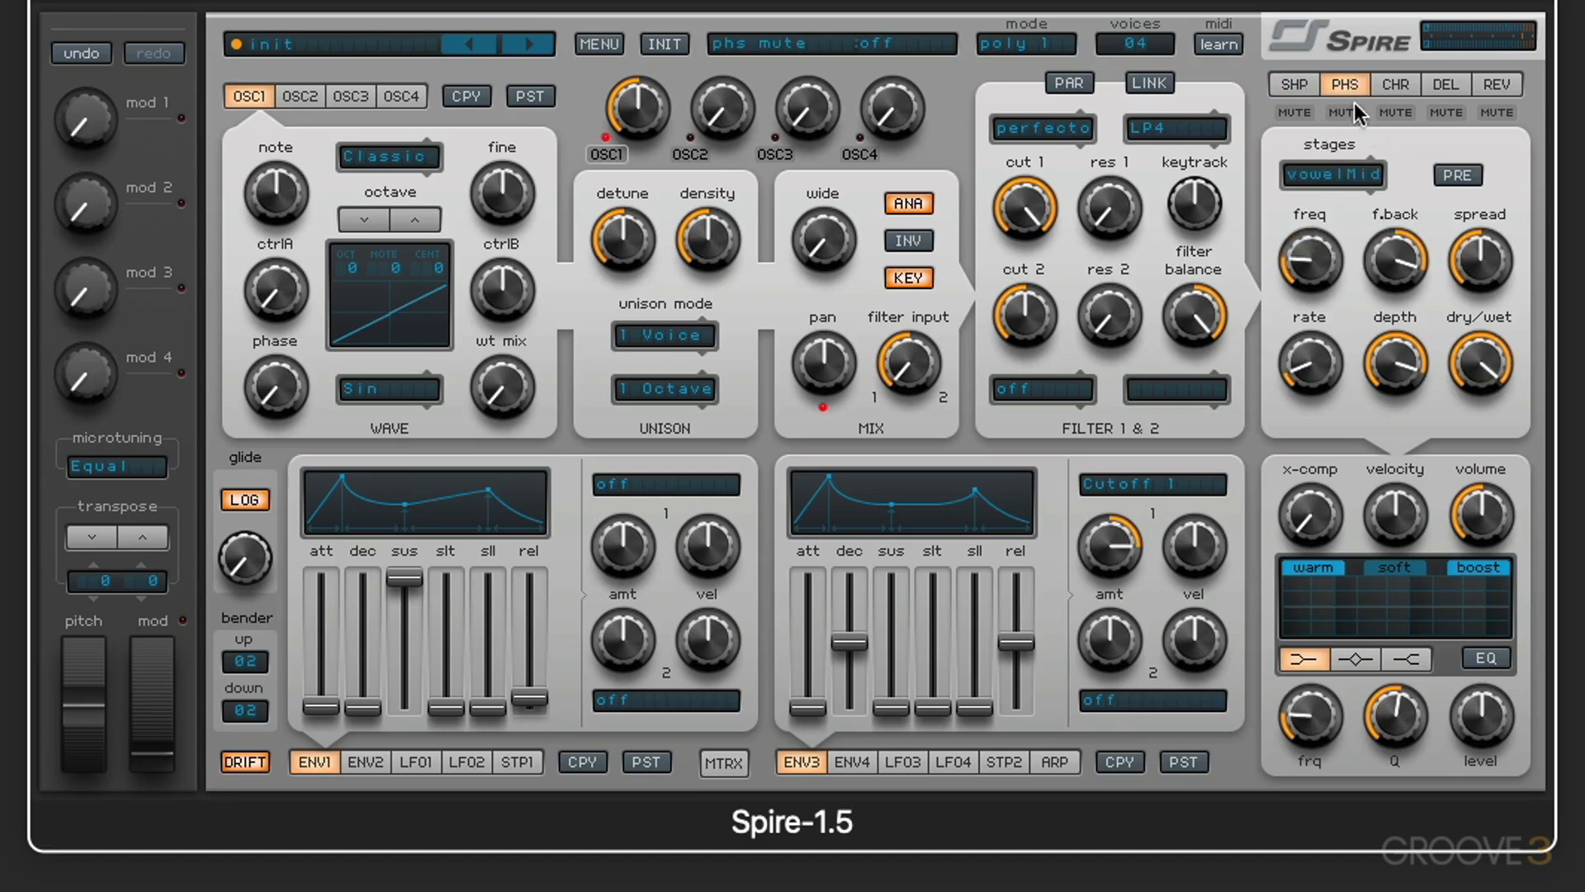
left_click_drag(1310, 260, 1350, 178)
left_click(1458, 175)
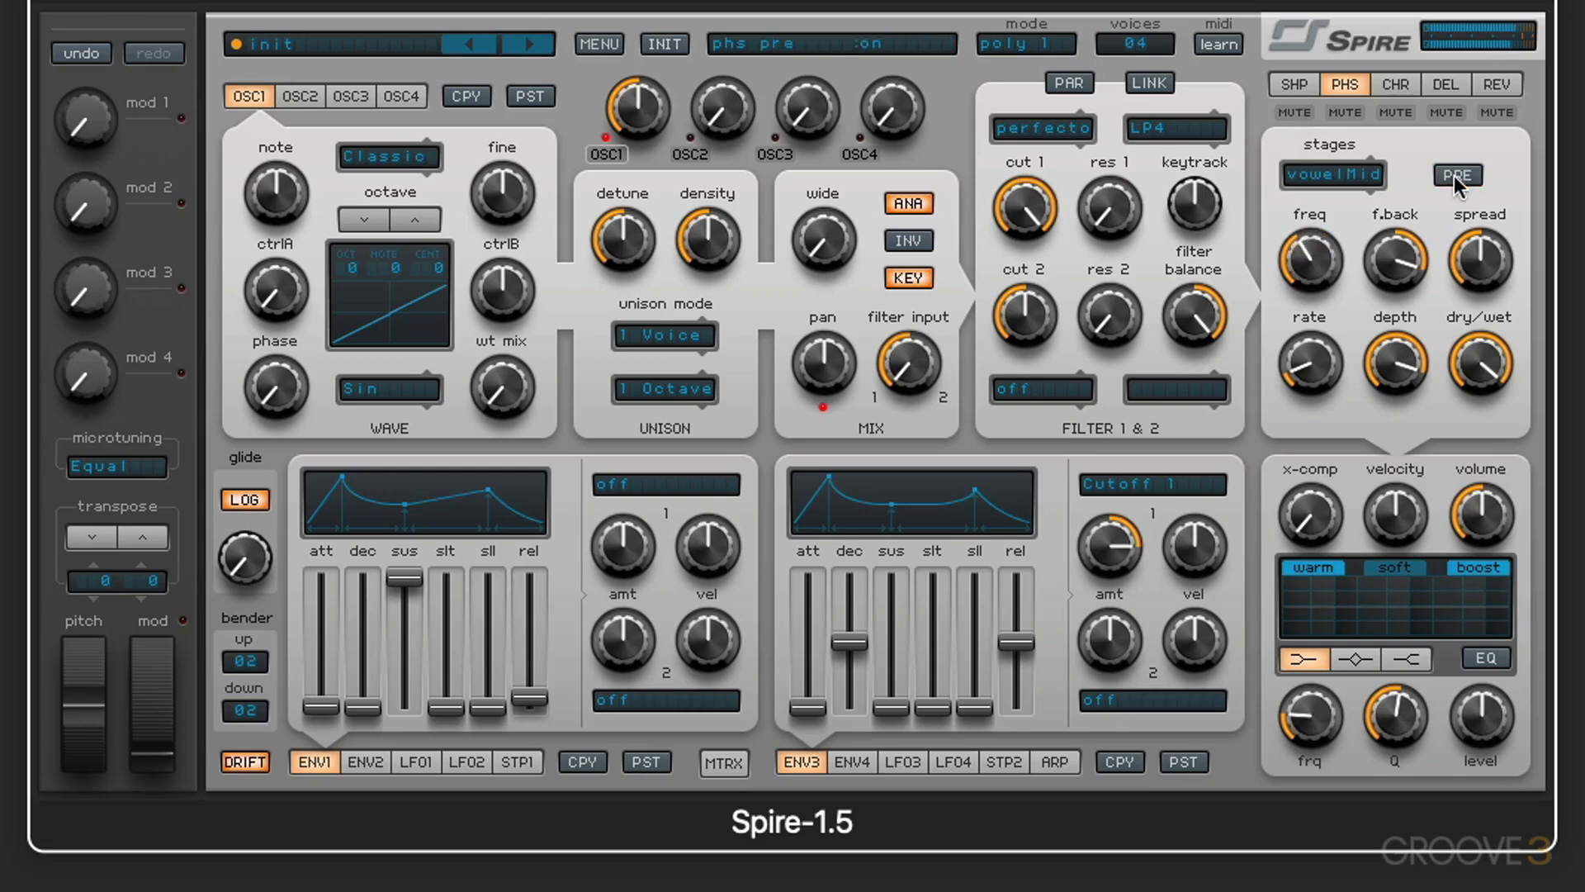
left_click_drag(1292, 266, 1318, 240)
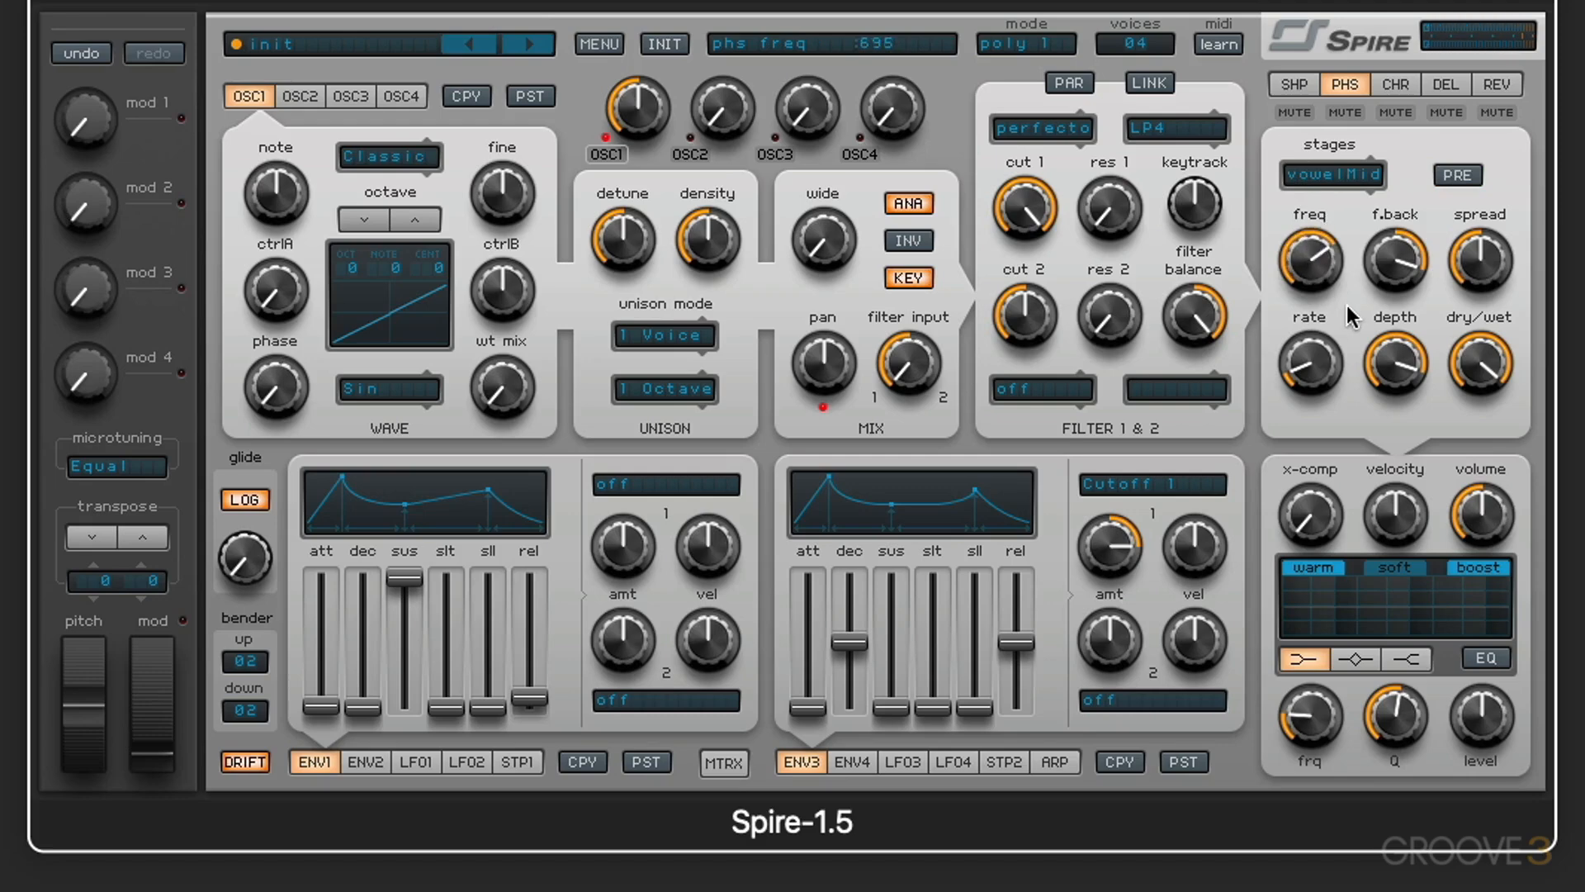
Step: Reinitialize the preset, display the chorus settings, and give oscillator 1 the Sitar wave with its wt mix at maximum
left_click(674, 43)
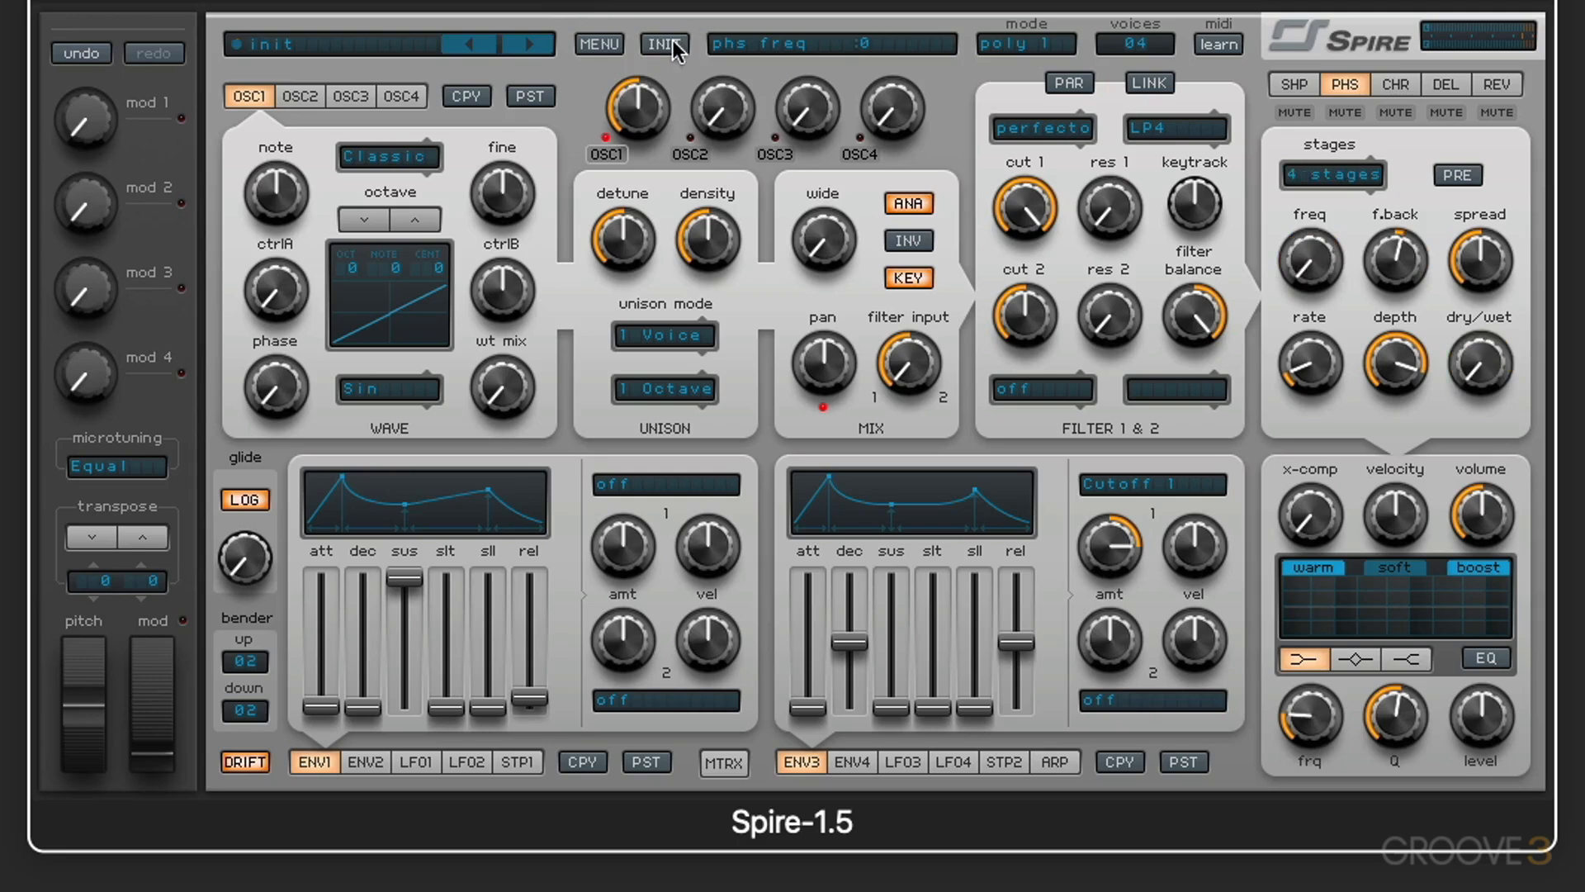
left_click(1392, 86)
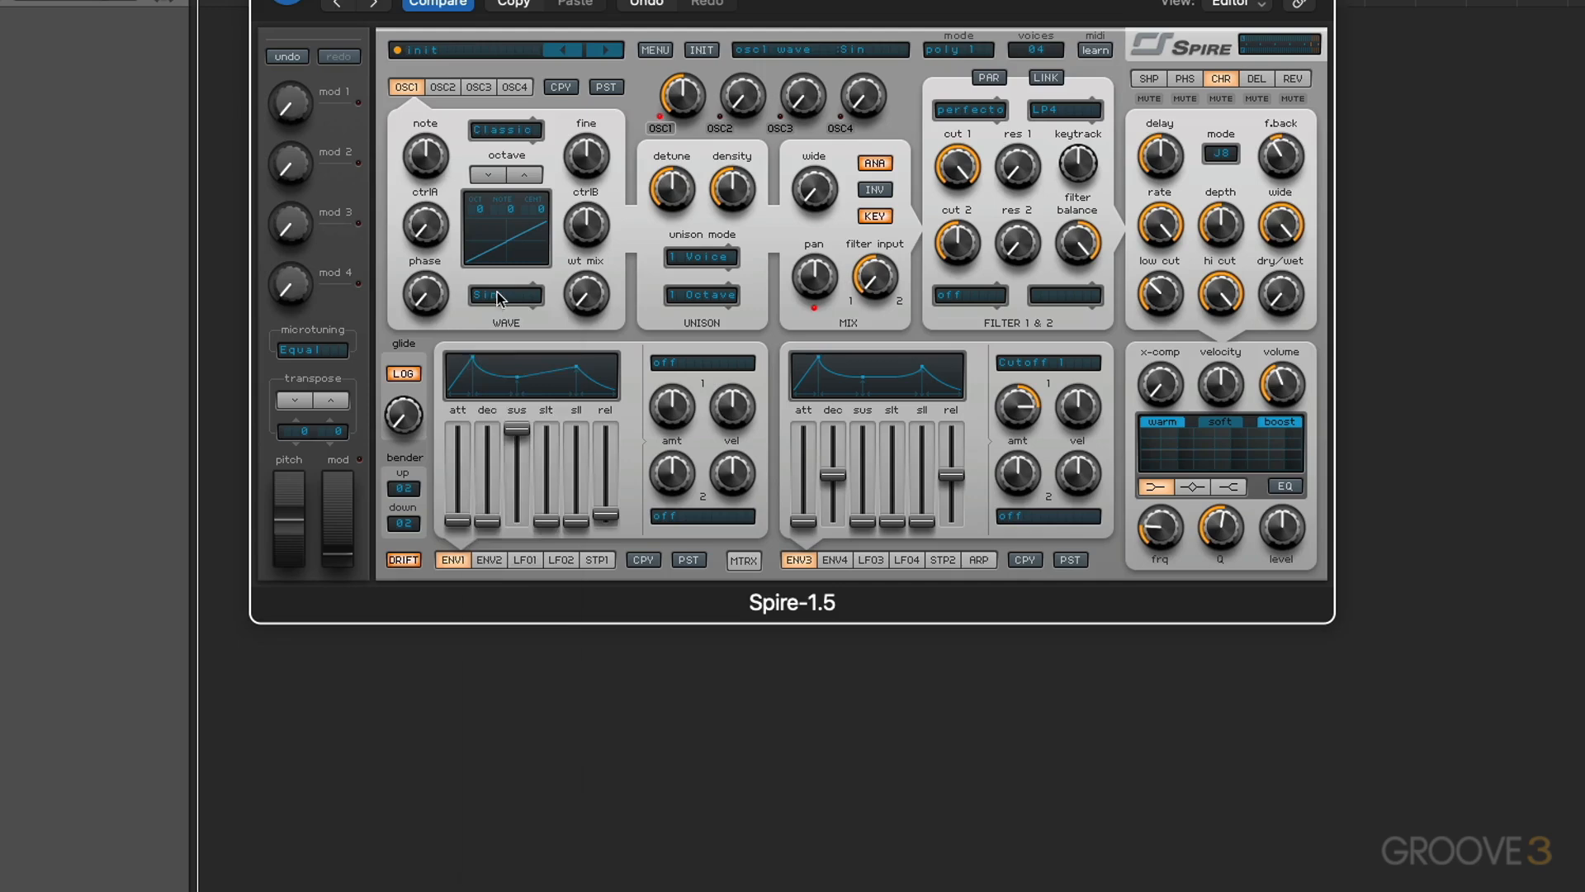
left_click(453, 337)
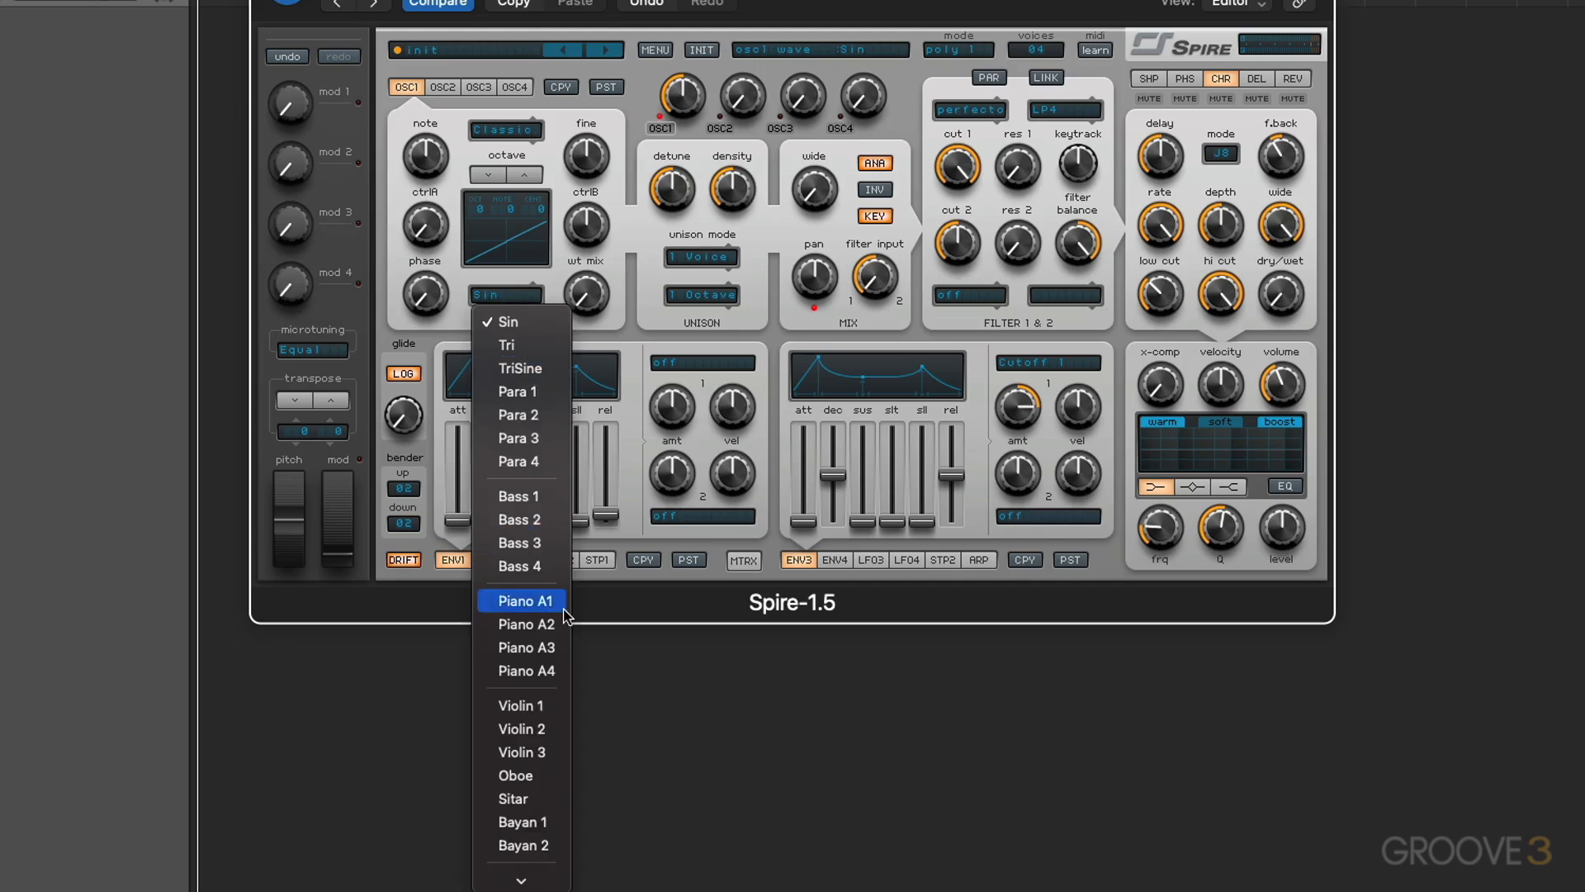
left_click(581, 468)
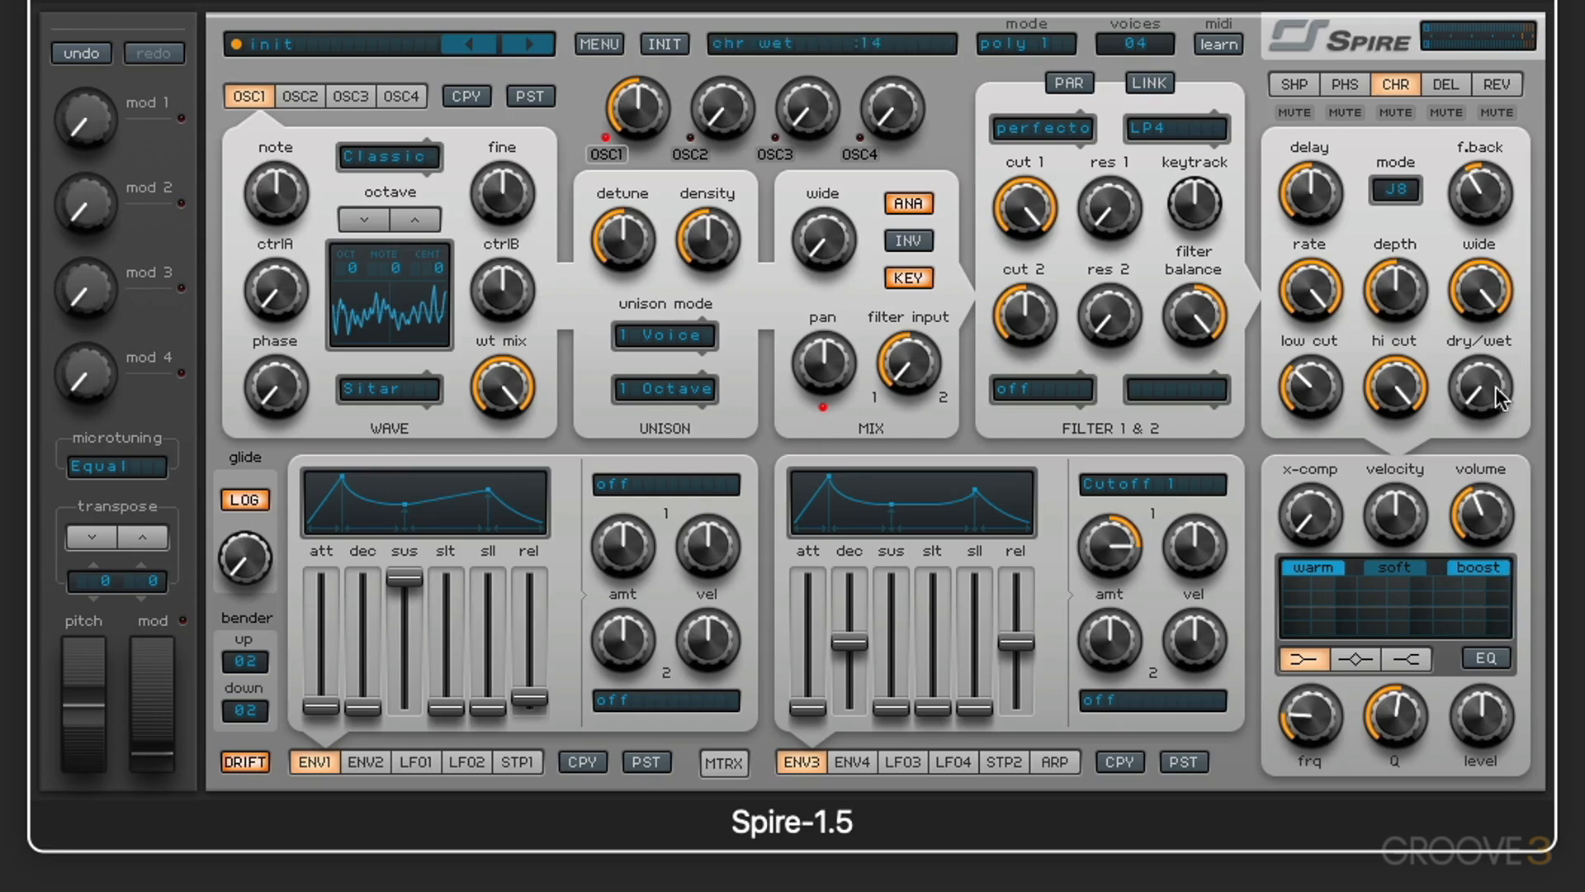
Step: Raise the chorus dry/wet to about halfway, select mode 01, lower the rate, raise the depth, and set feedback to about 929
mouse_move(1499, 398)
left_mouse_down()
mouse_move(1479, 378)
mouse_move(1486, 404)
left_mouse_up()
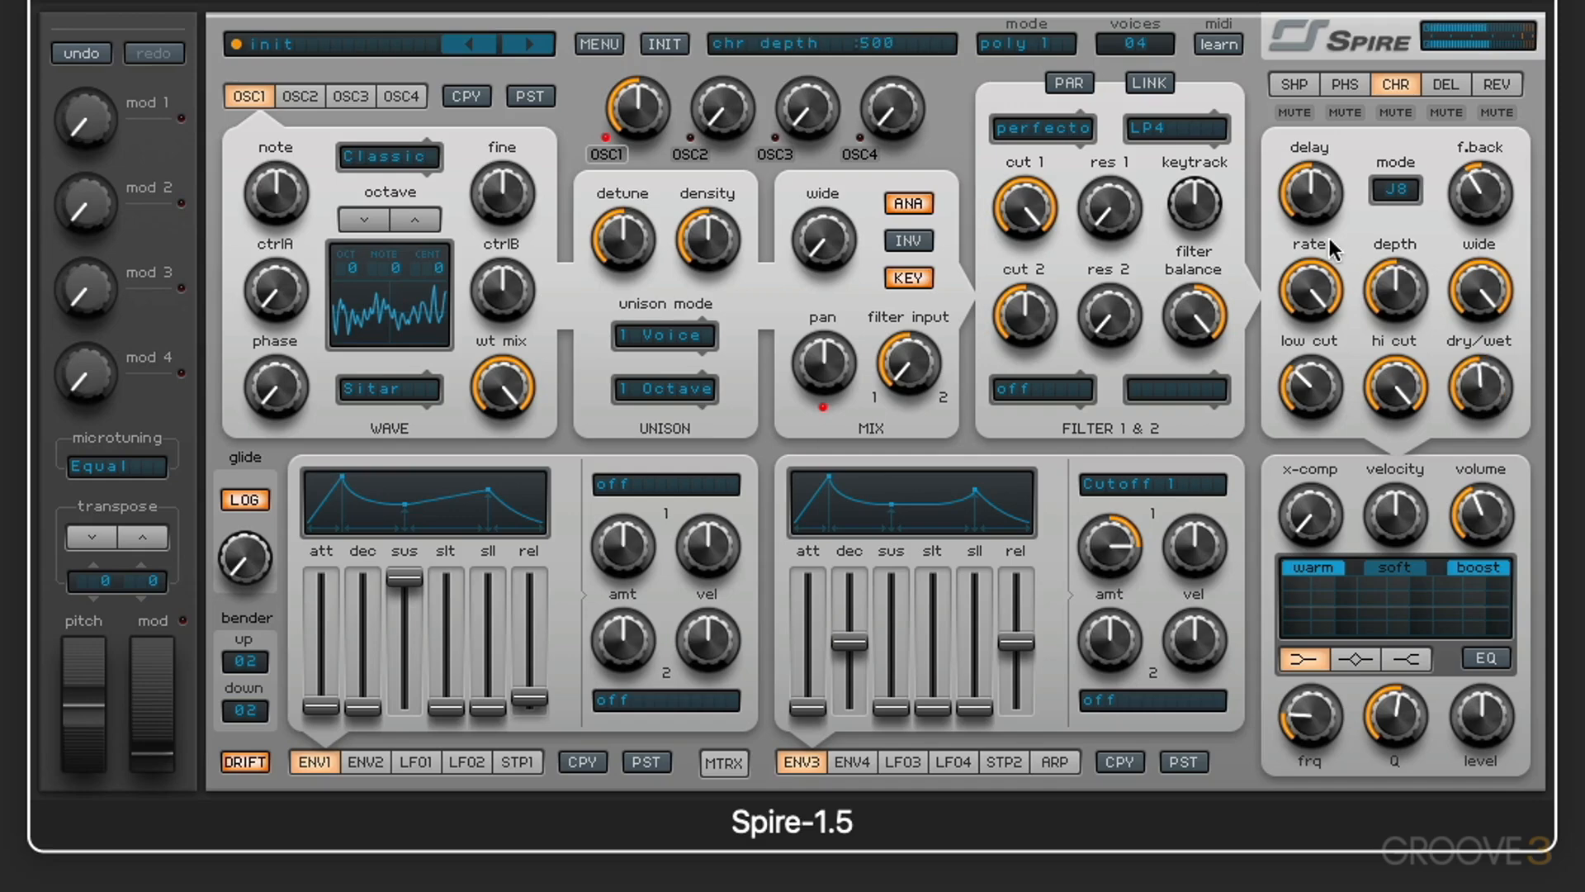
left_click(1401, 192)
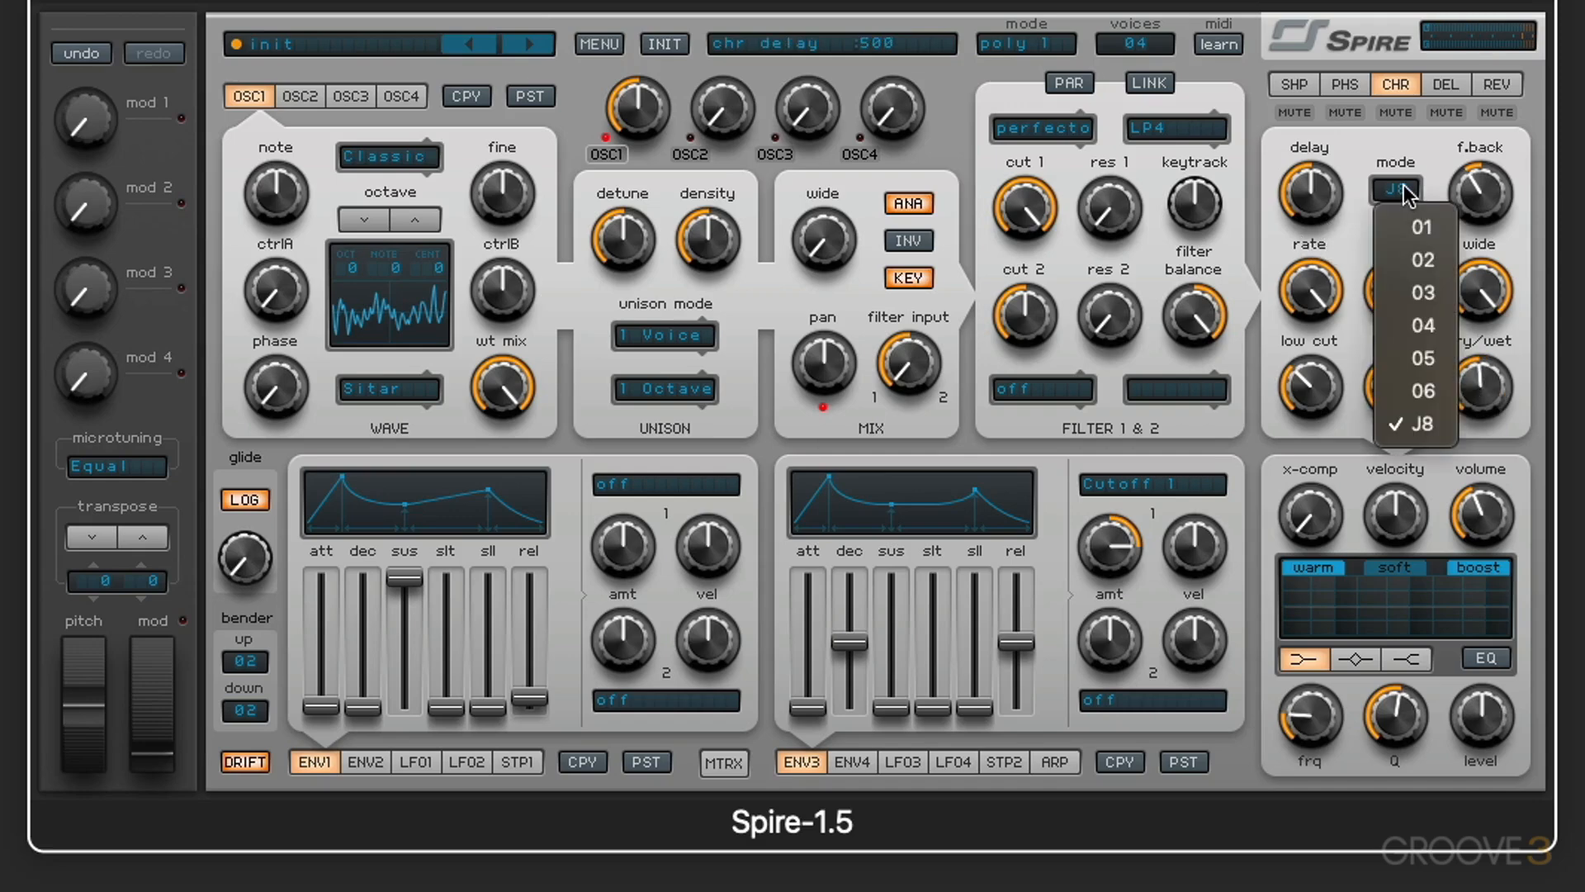
left_click(1422, 227)
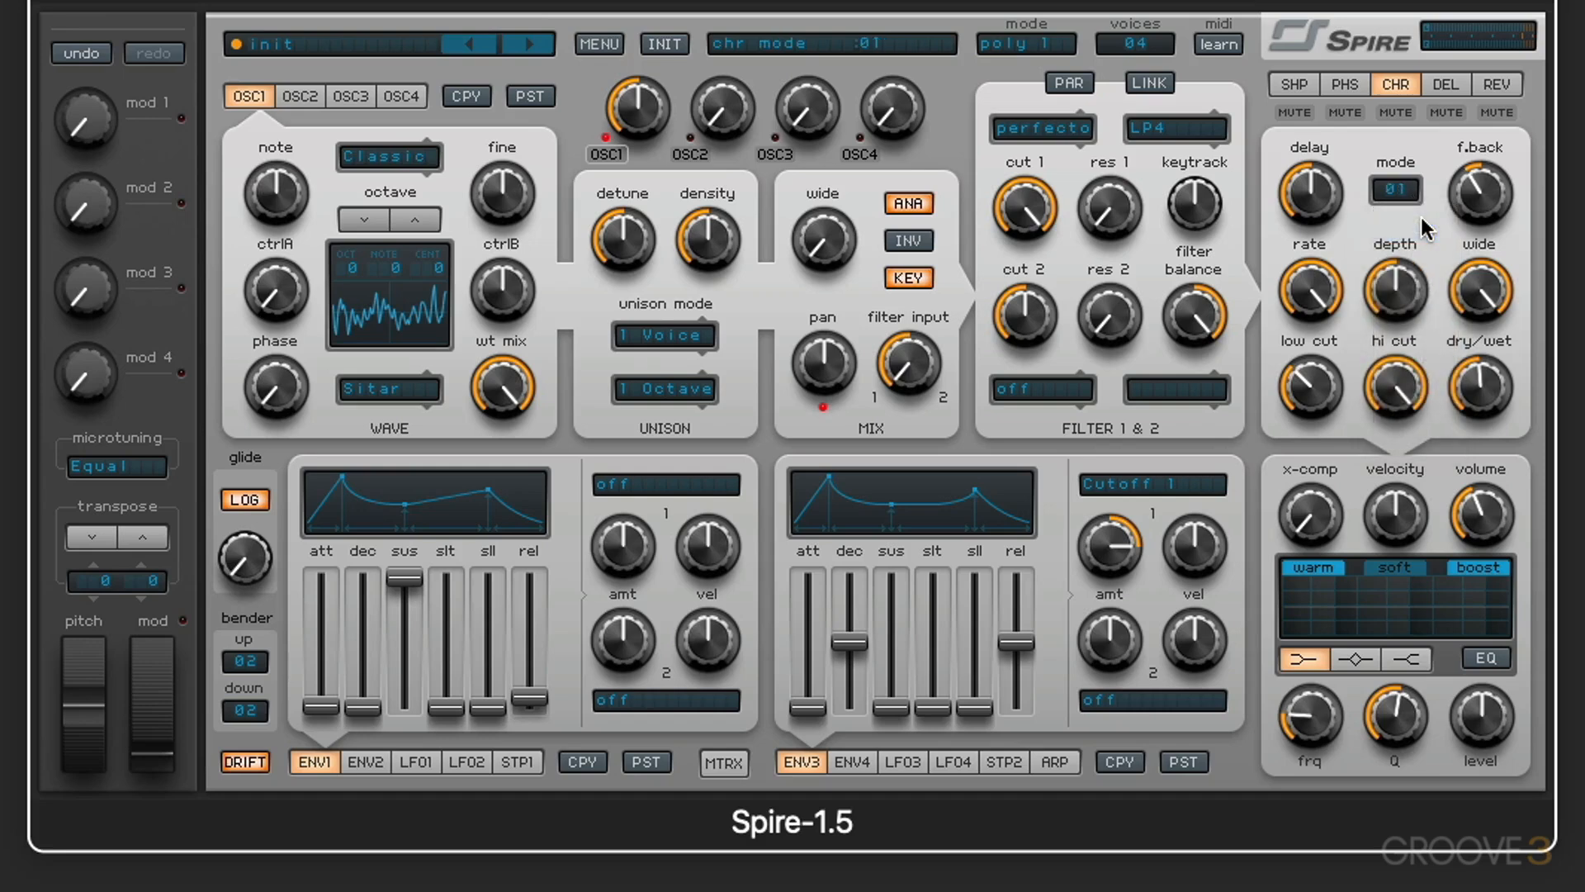
left_click_drag(1317, 284, 1311, 338)
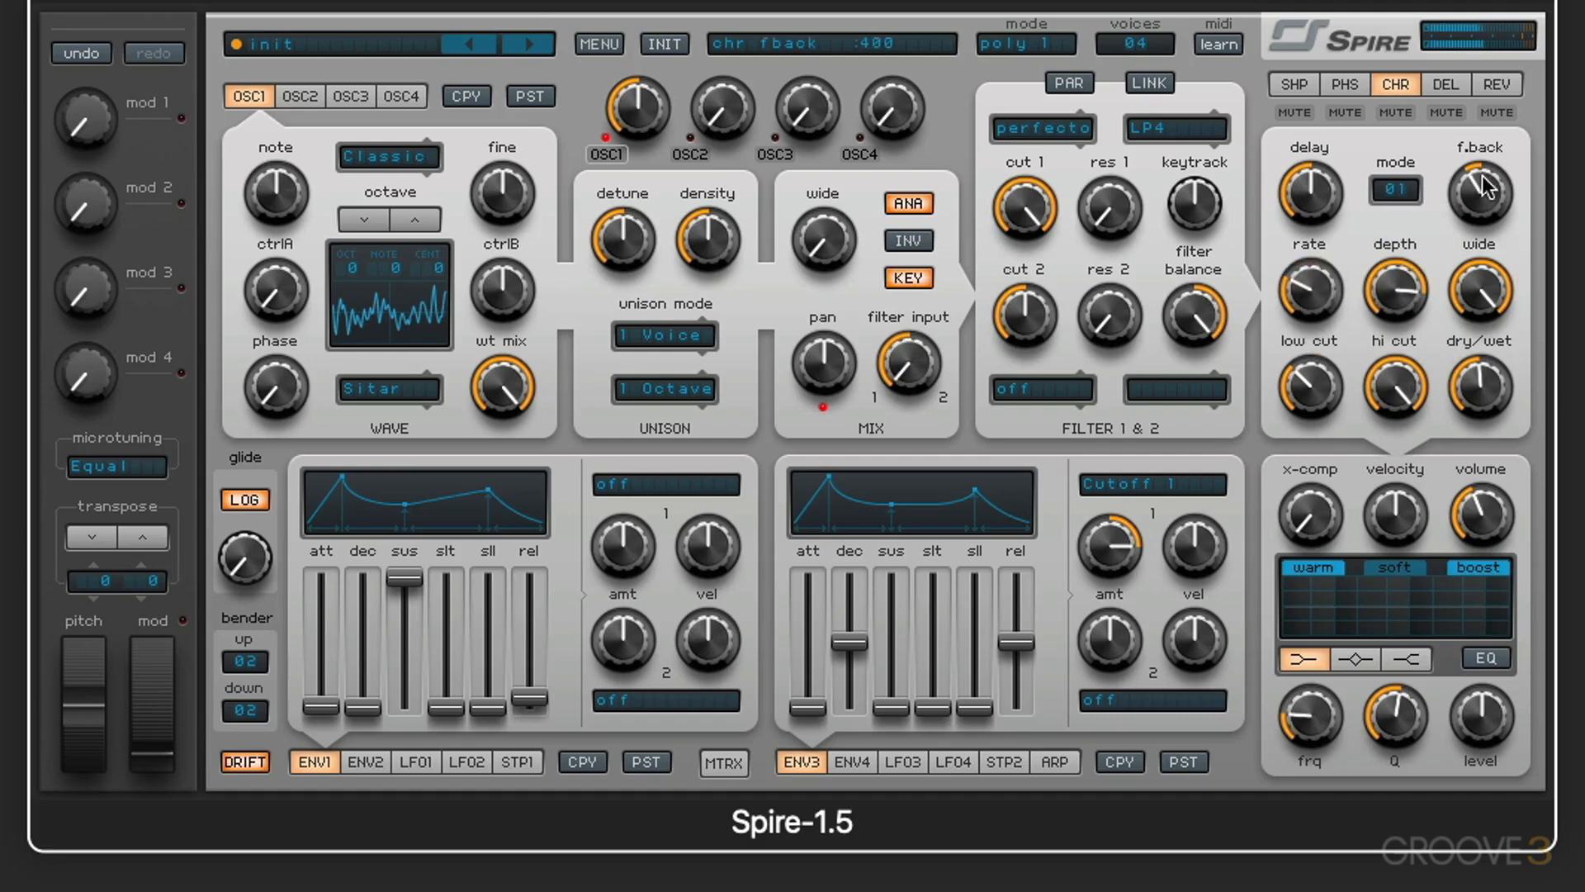
left_click_drag(1479, 192, 1461, 62)
Step: Audition chorus modes 06 and 04, return to mode J8, and lower the rate and the depth to about 521
left_click(1409, 193)
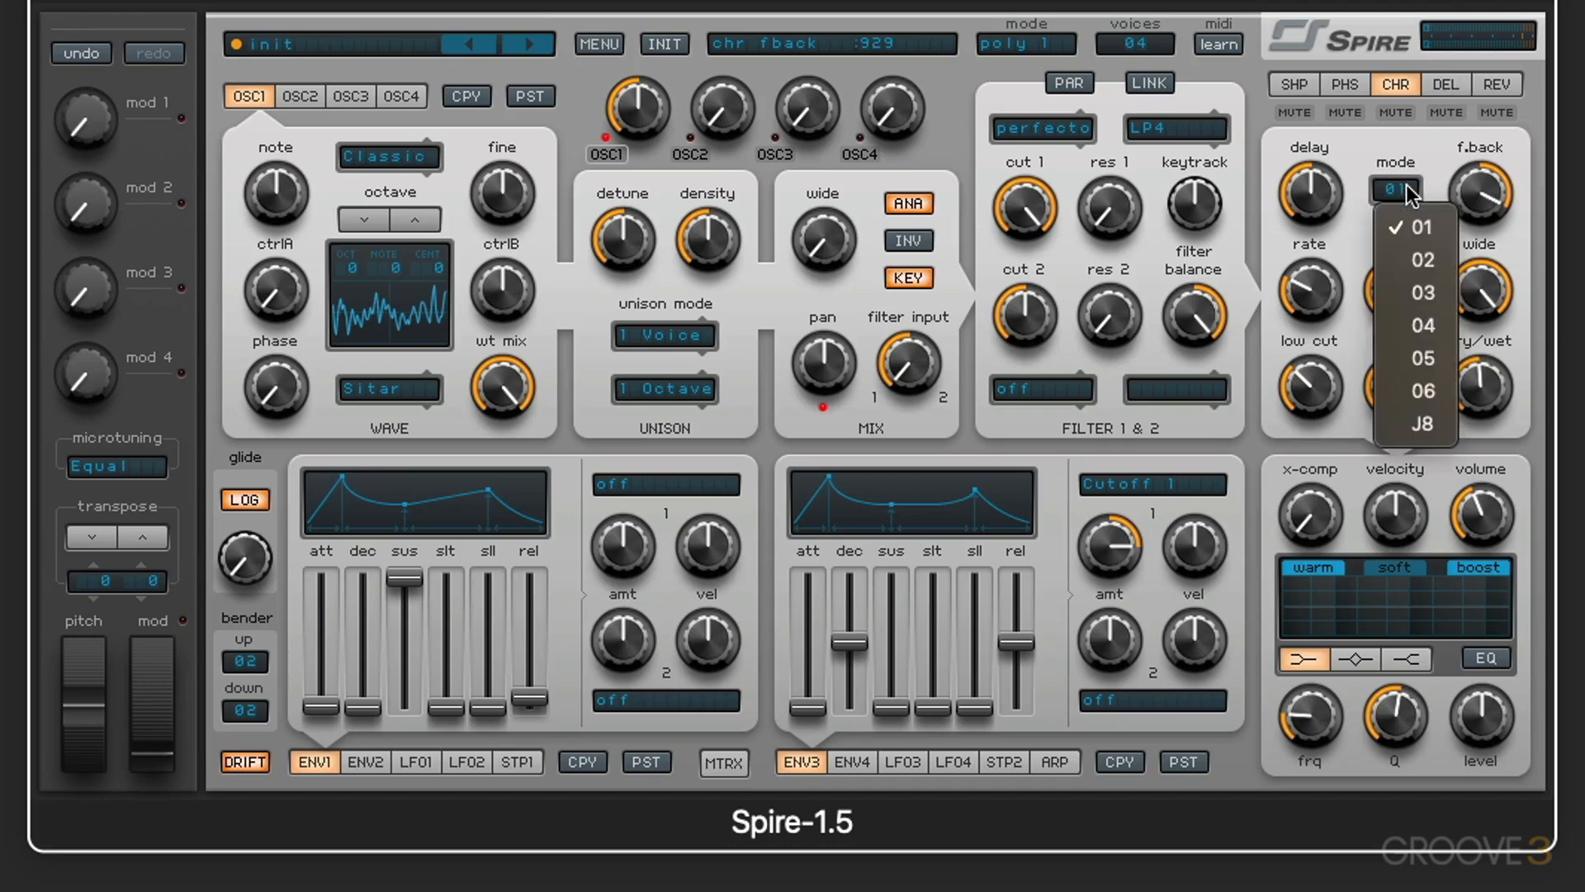
left_click(1432, 392)
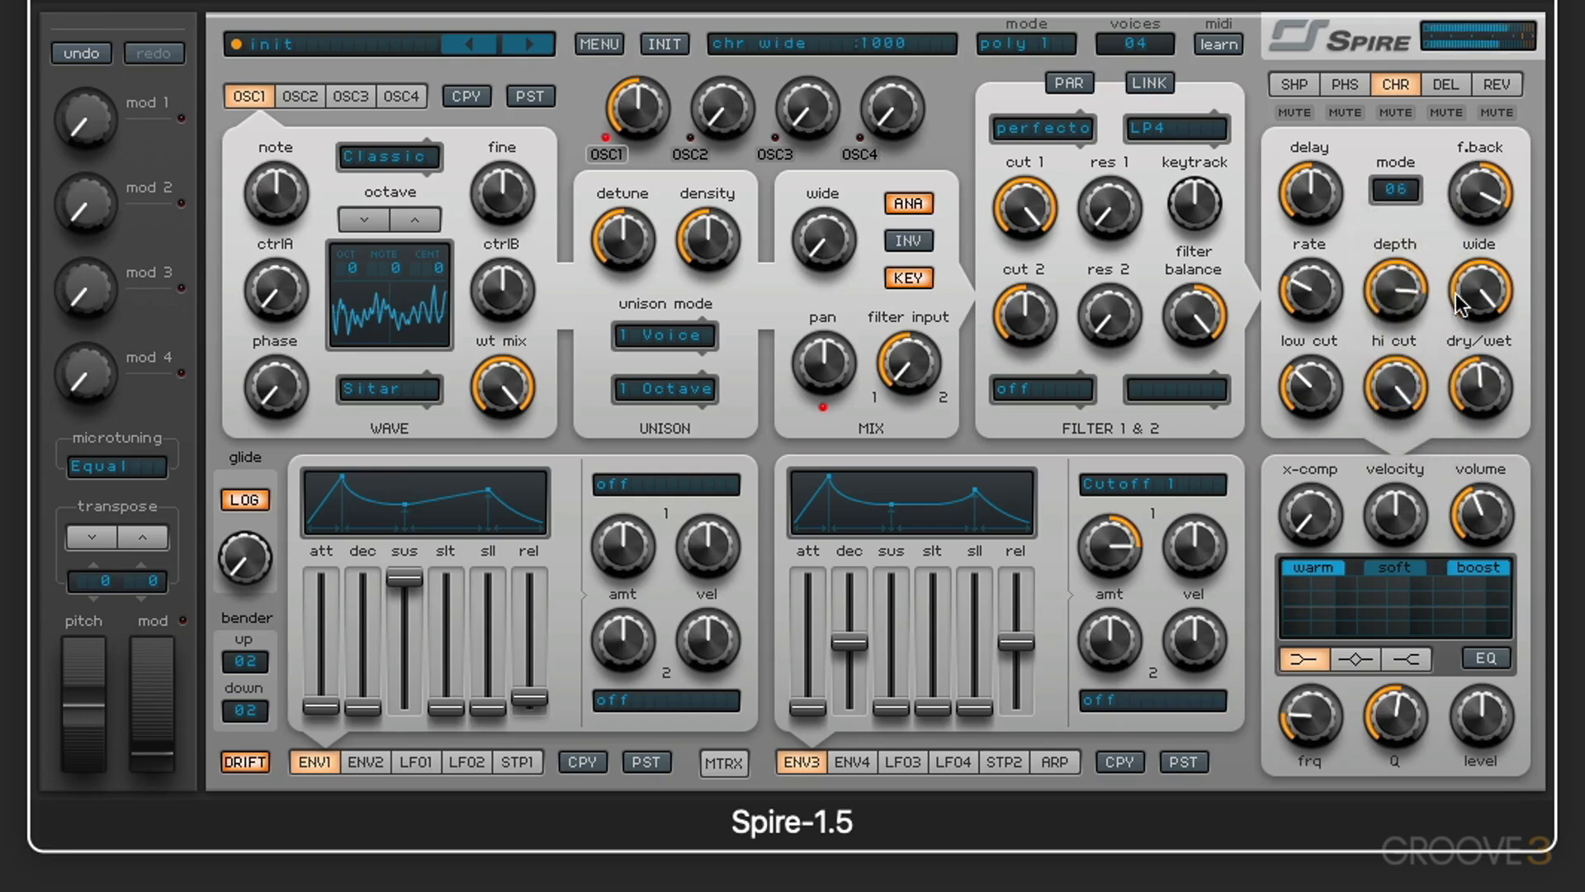
left_click(1408, 192)
left_click(1437, 325)
left_click(1394, 192)
left_click(1440, 421)
left_click_drag(1389, 306, 1391, 364)
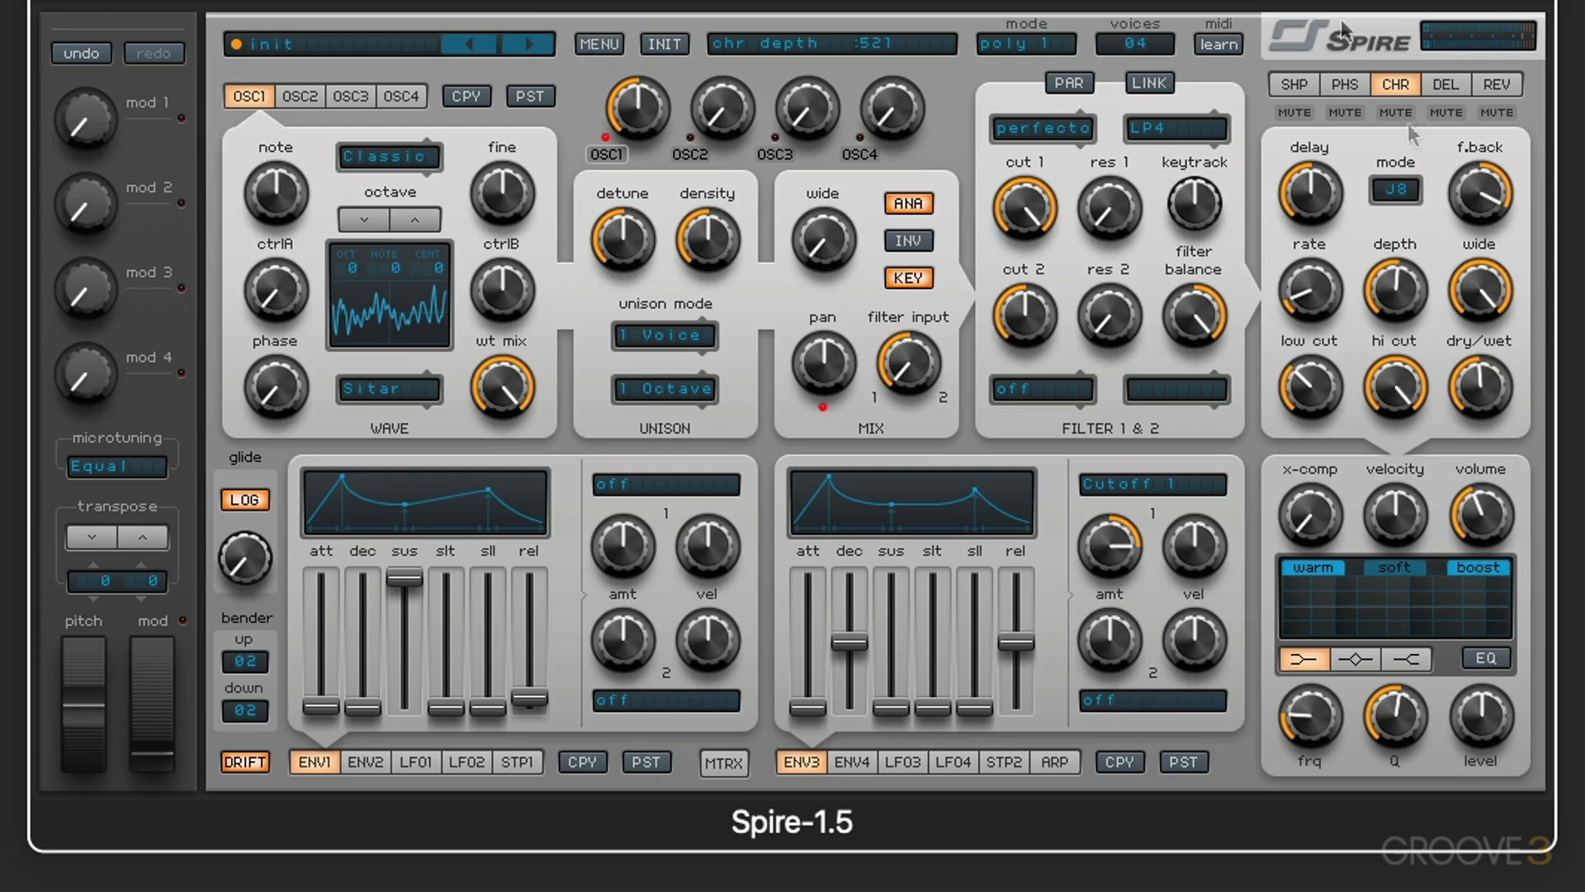
Step: Set the chorus delay to about 718 and depth to 1000, and raise its rate to about halfway
left_click_drag(1321, 188, 1317, 37)
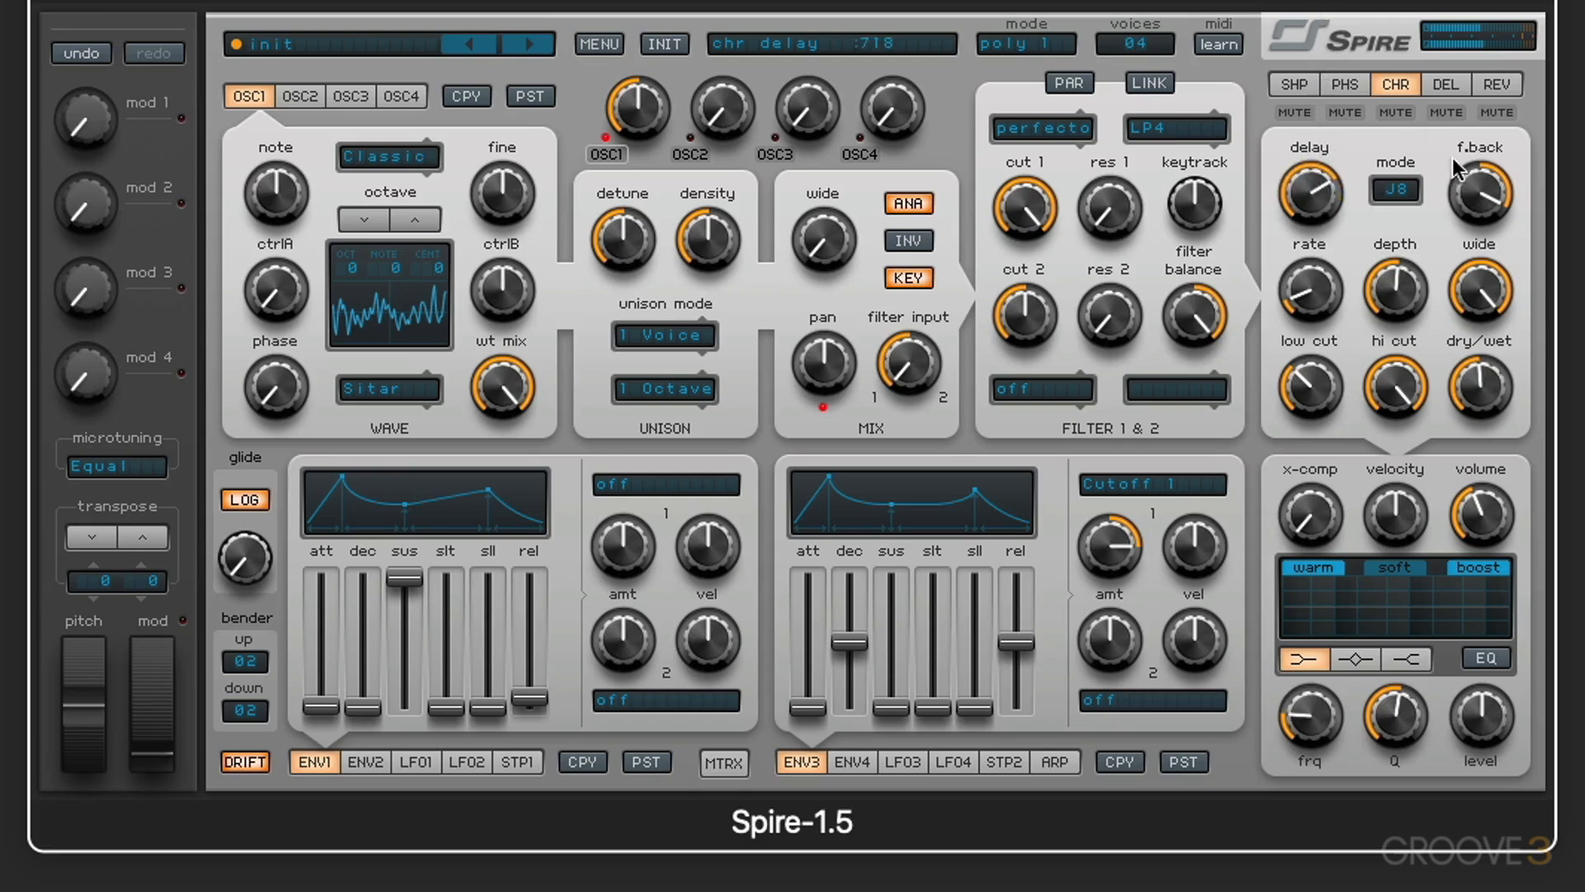
left_click_drag(1312, 282, 1371, 118)
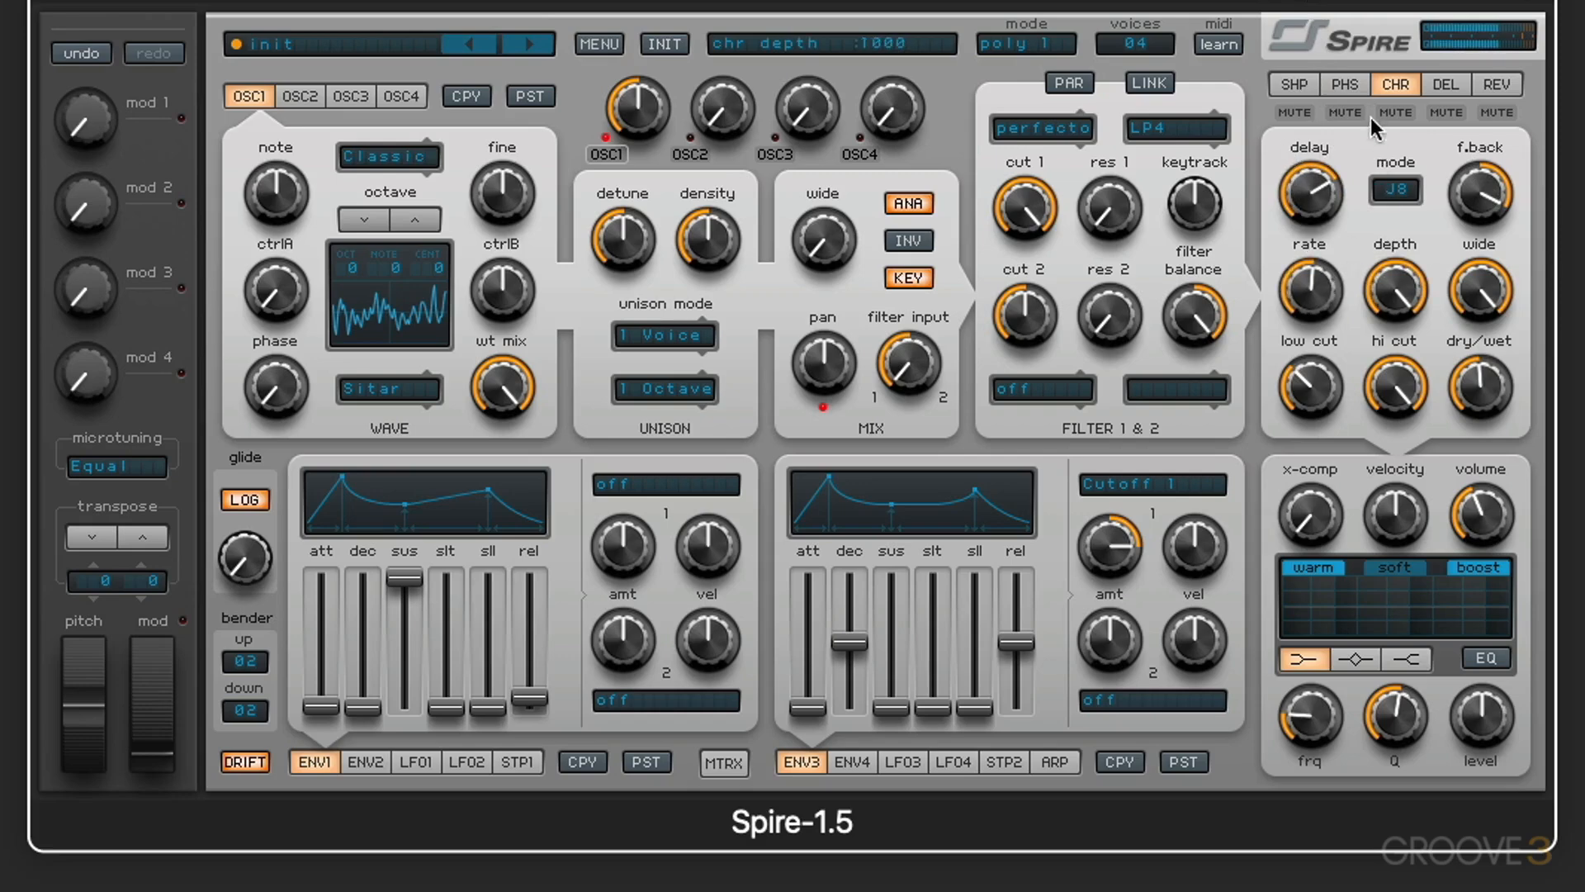
mouse_move(1321, 299)
left_mouse_down()
mouse_move(1312, 128)
mouse_move(1312, 290)
left_mouse_up()
left_click(1303, 193)
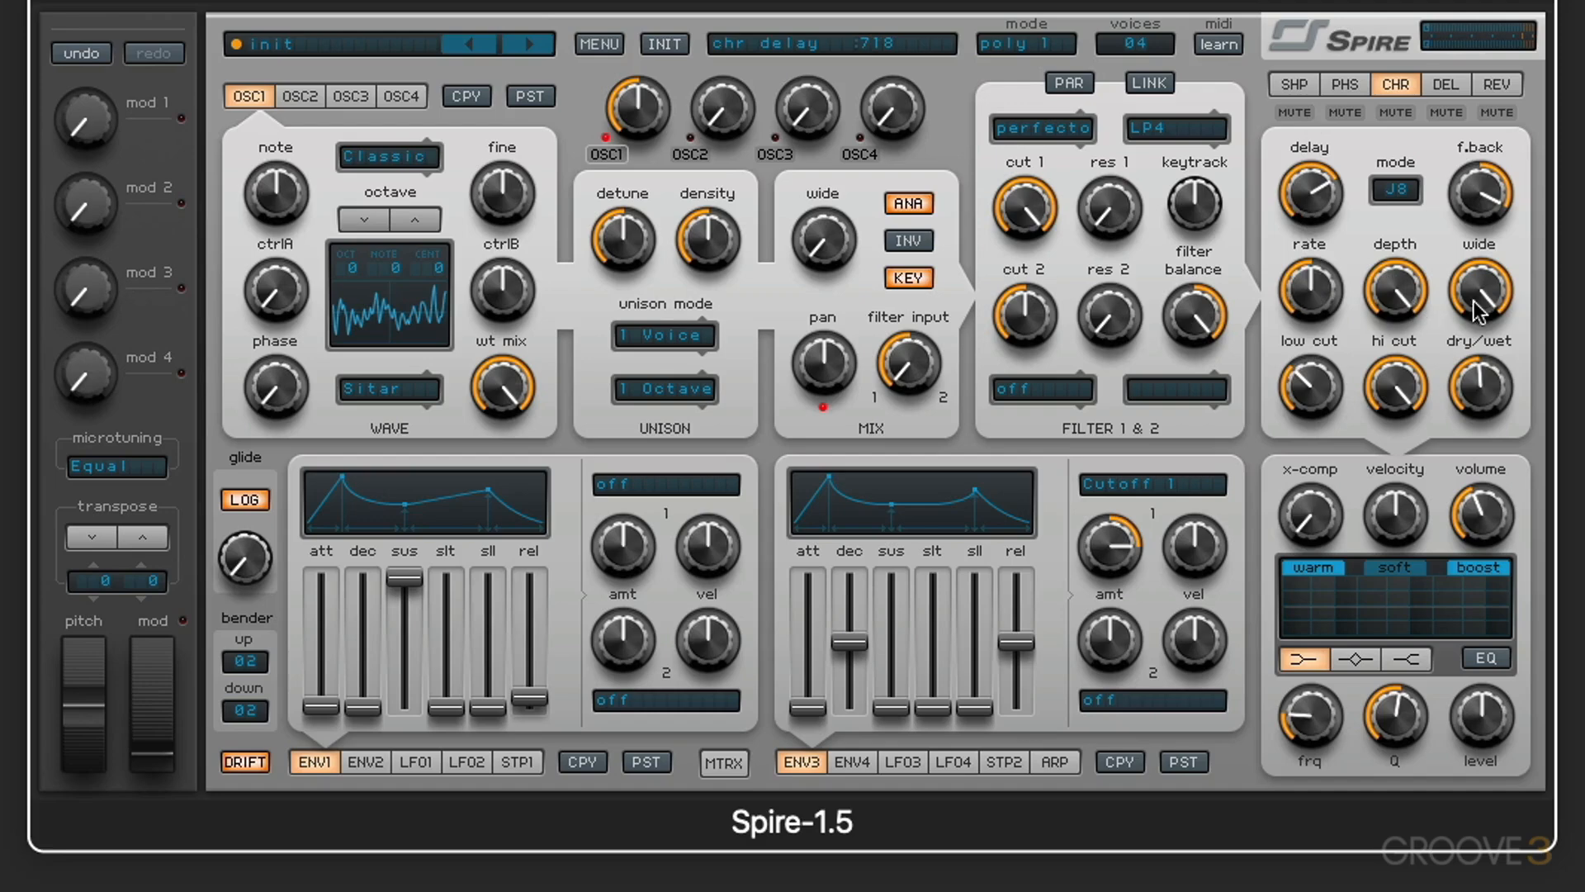
Step: Adjust the chorus wide amount and its dry/wet balance
left_click_drag(1505, 306, 1481, 182)
left_click_drag(1486, 376, 1461, 331)
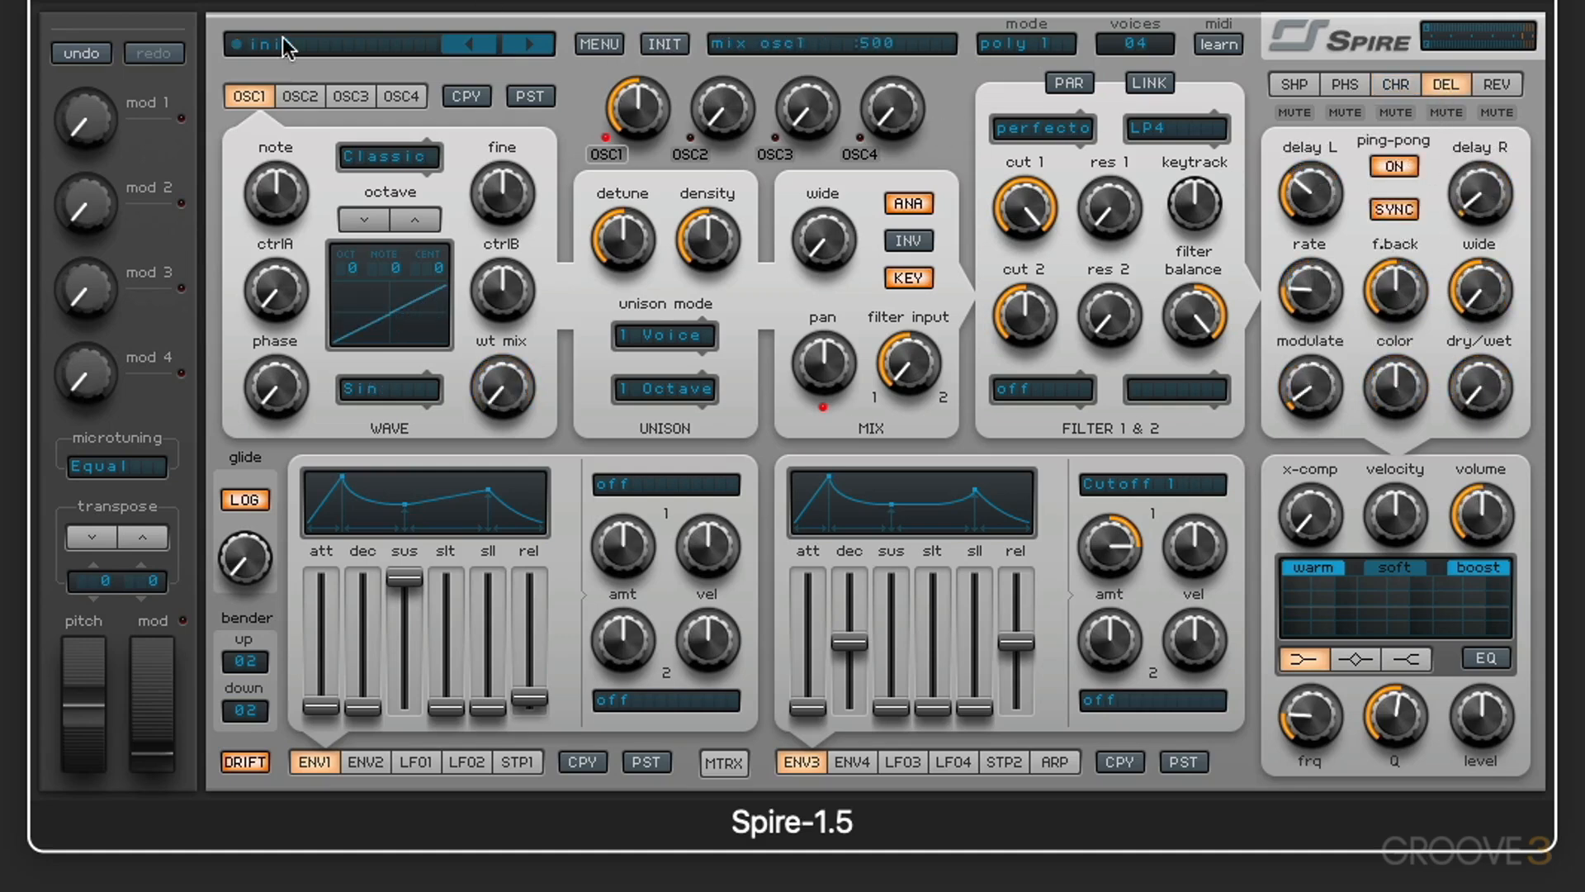
Step: Give oscillator 1 the Inter 1 wave, try its wt mix at maximum, and reset wt mix to its default
left_click(384, 395)
scroll(378, 410, "down", 10)
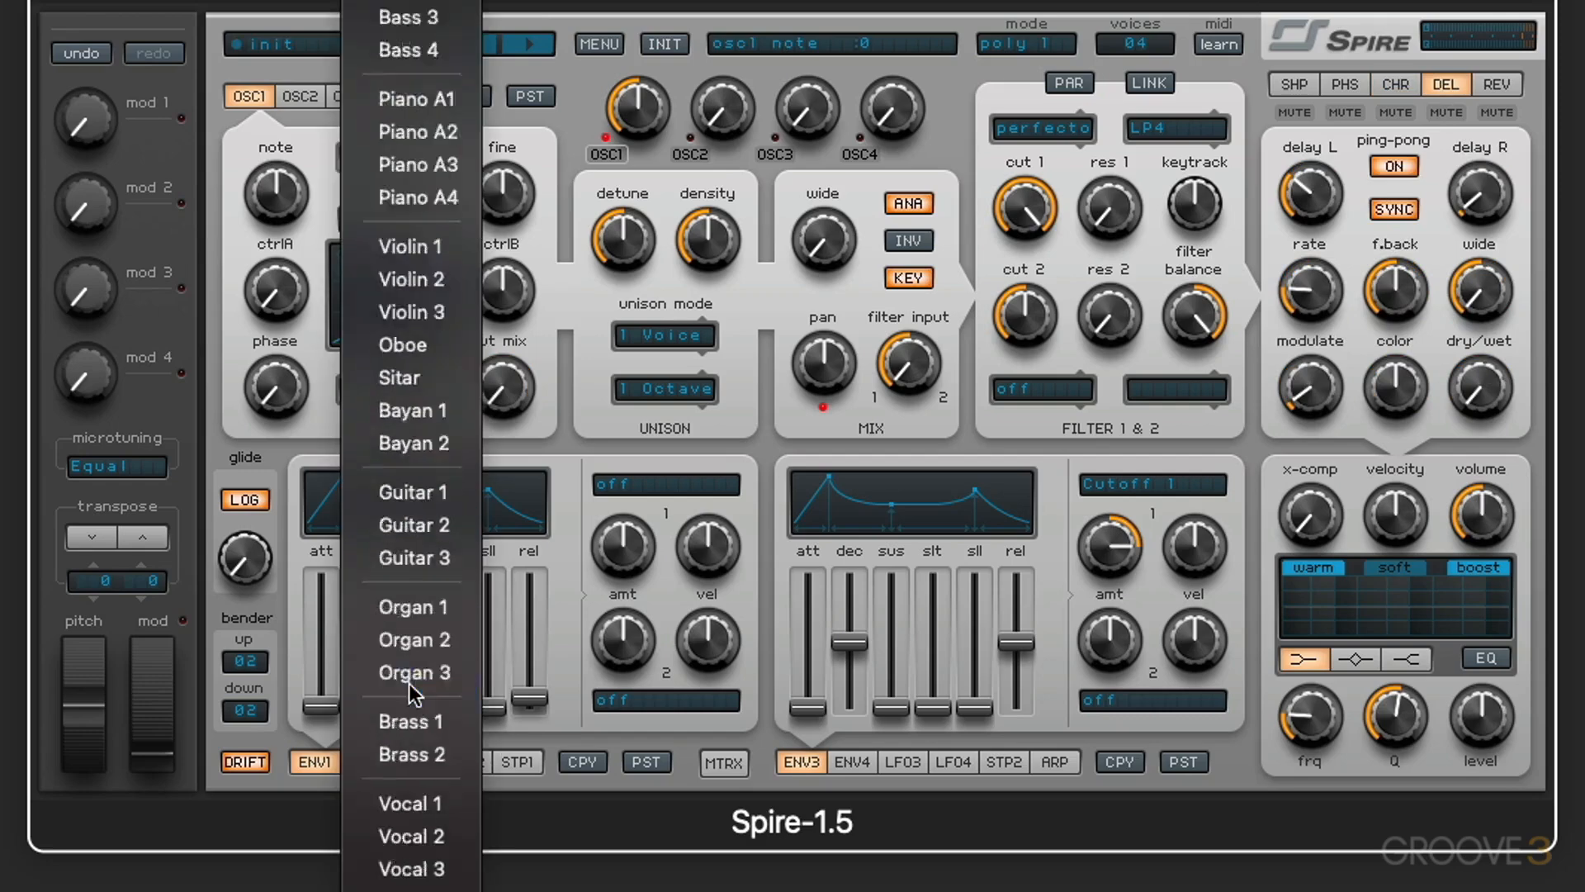
left_click(411, 888)
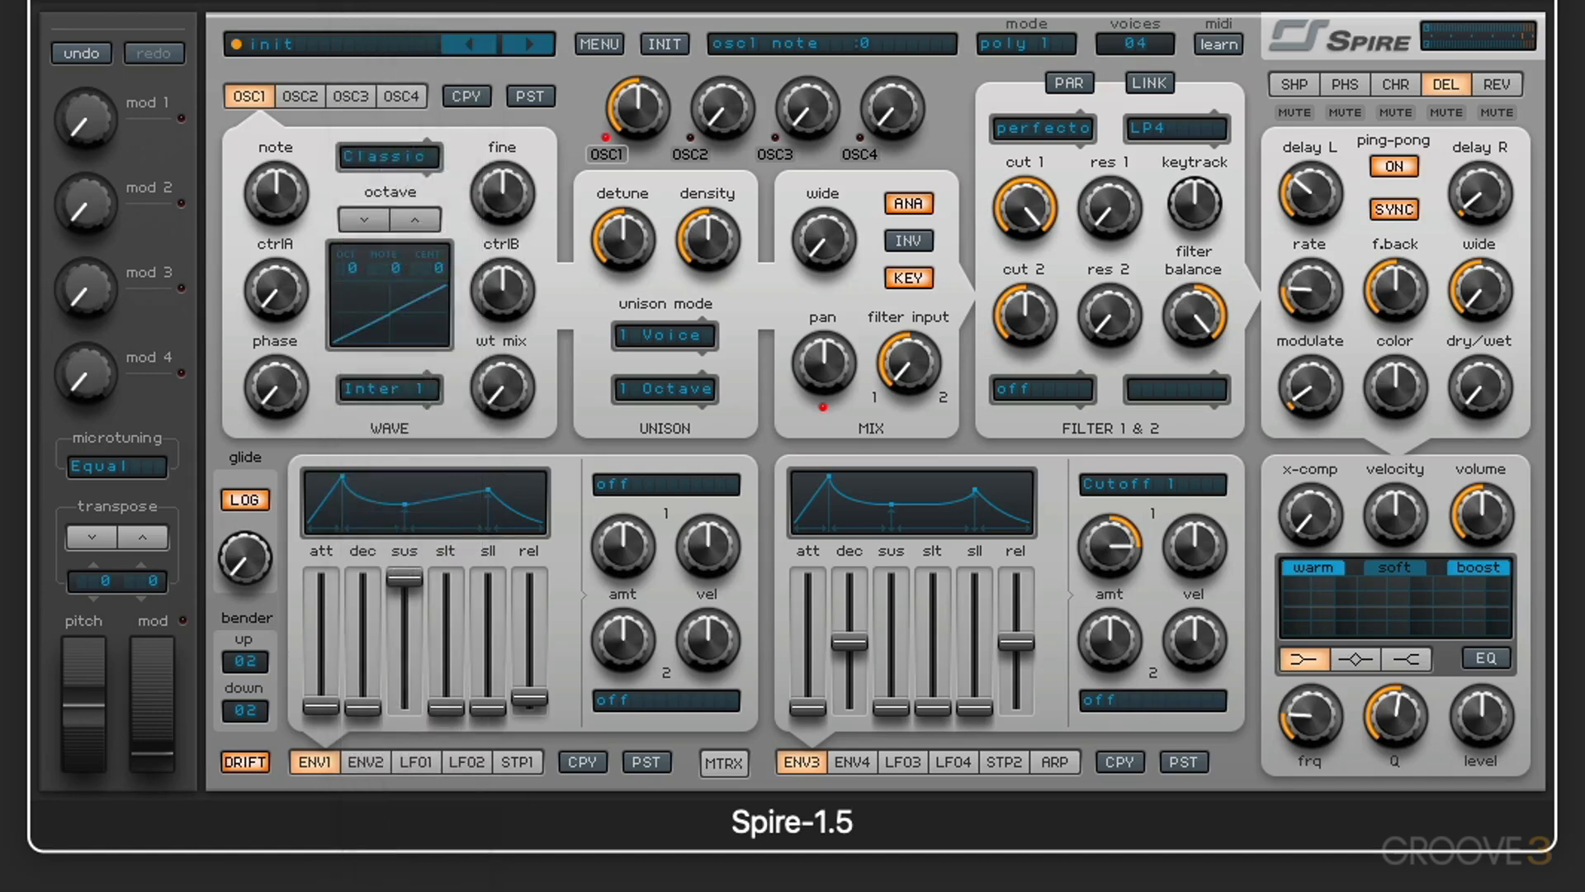
left_click_drag(478, 376, 462, 4)
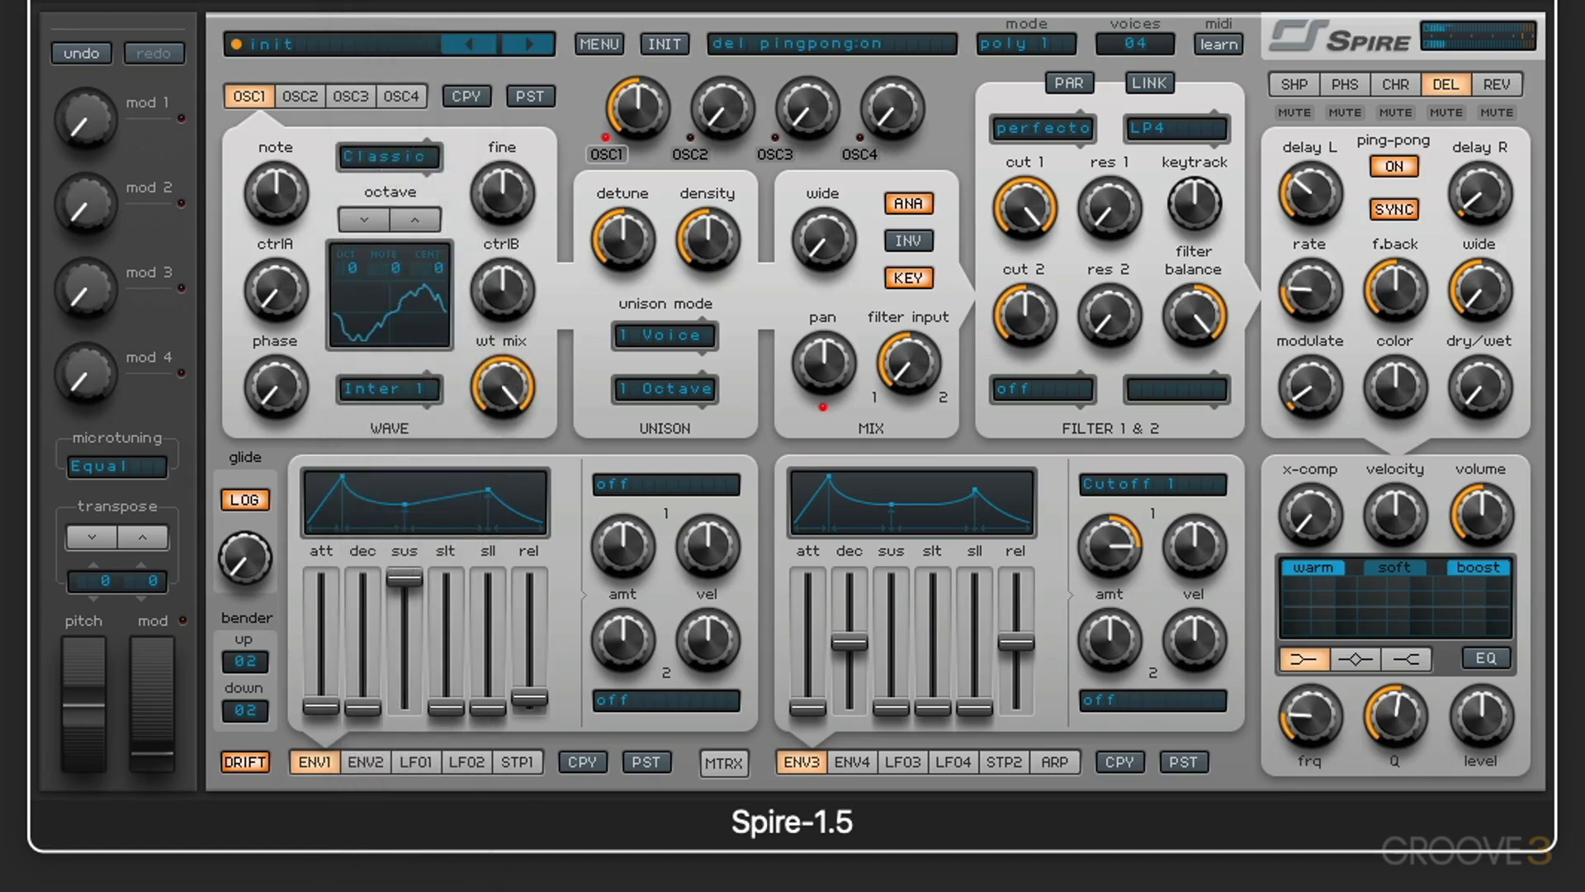
double_click(502, 387)
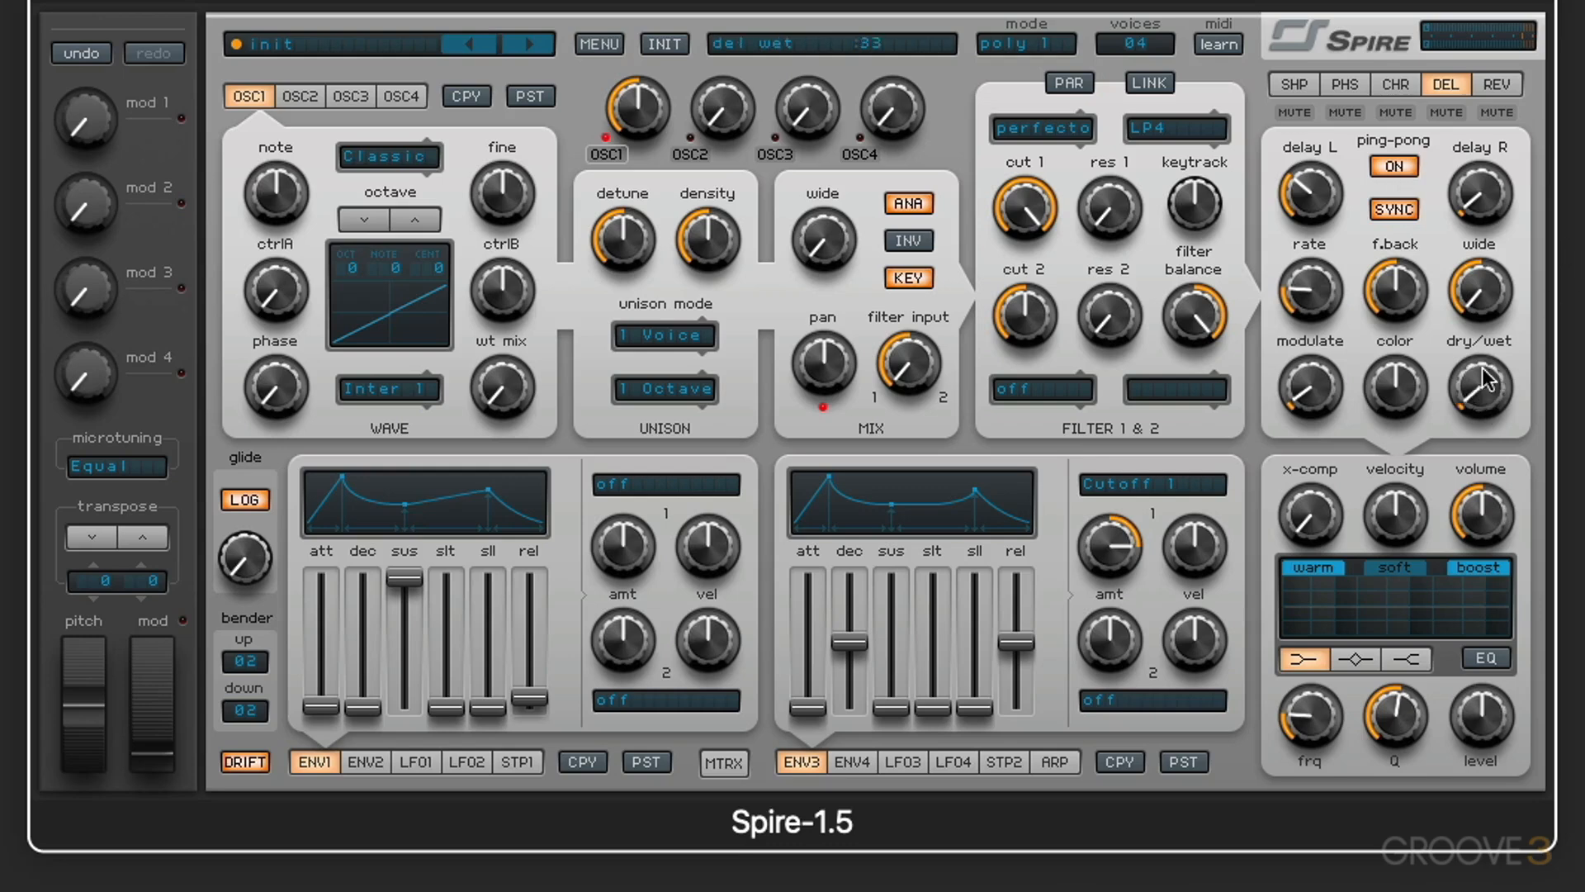
Step: Raise the delay dry/wet to about halfway, compare ping-pong on and off, and leave it off
left_click_drag(1483, 383, 1482, 253)
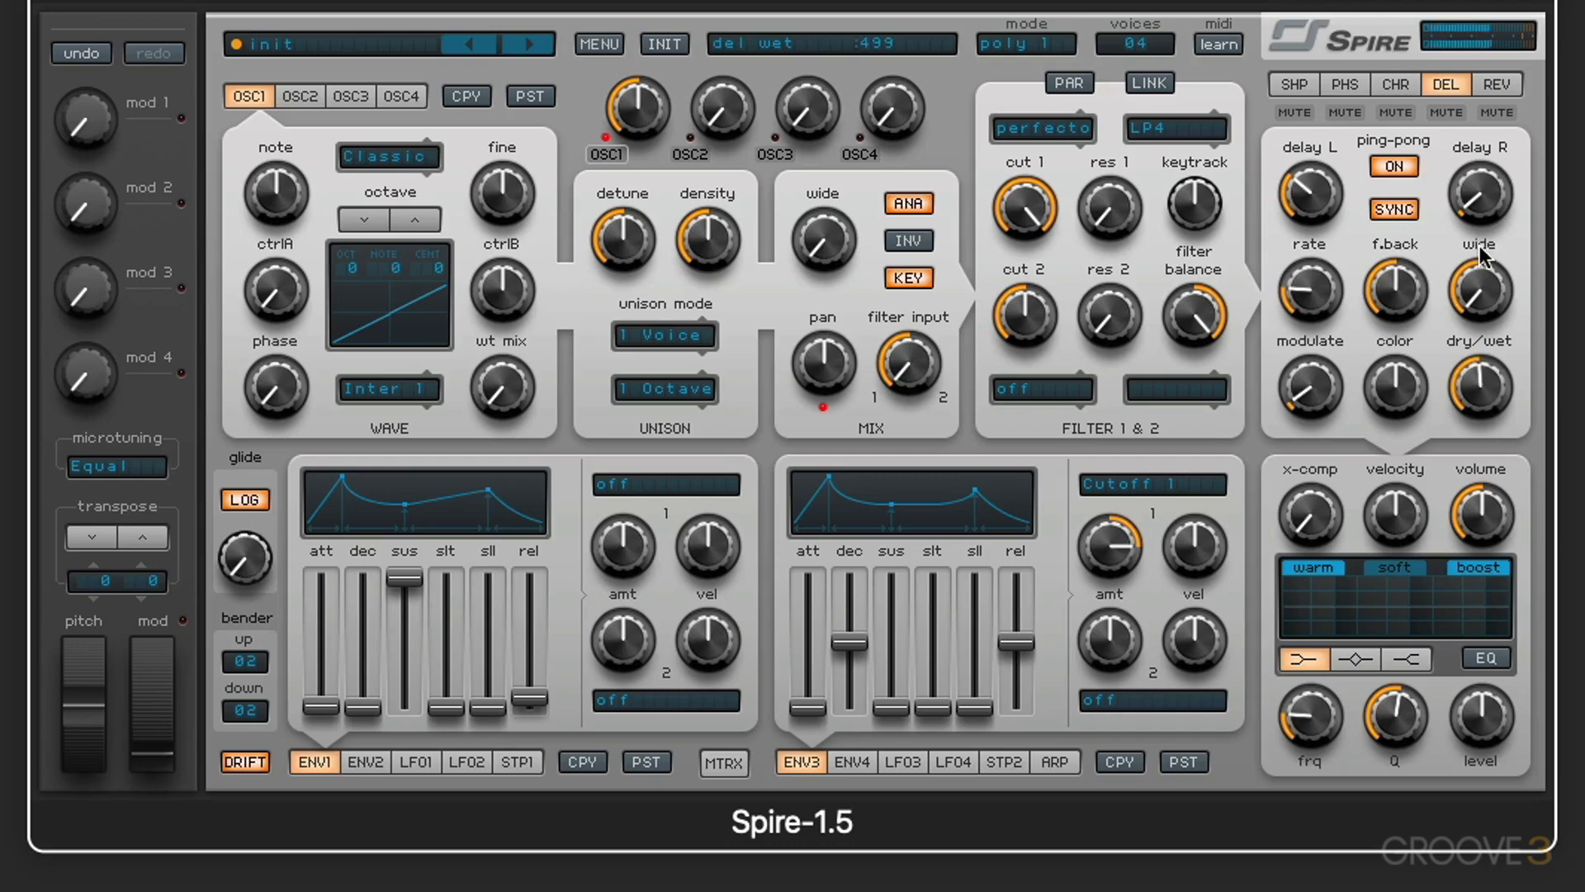
left_click(1394, 168)
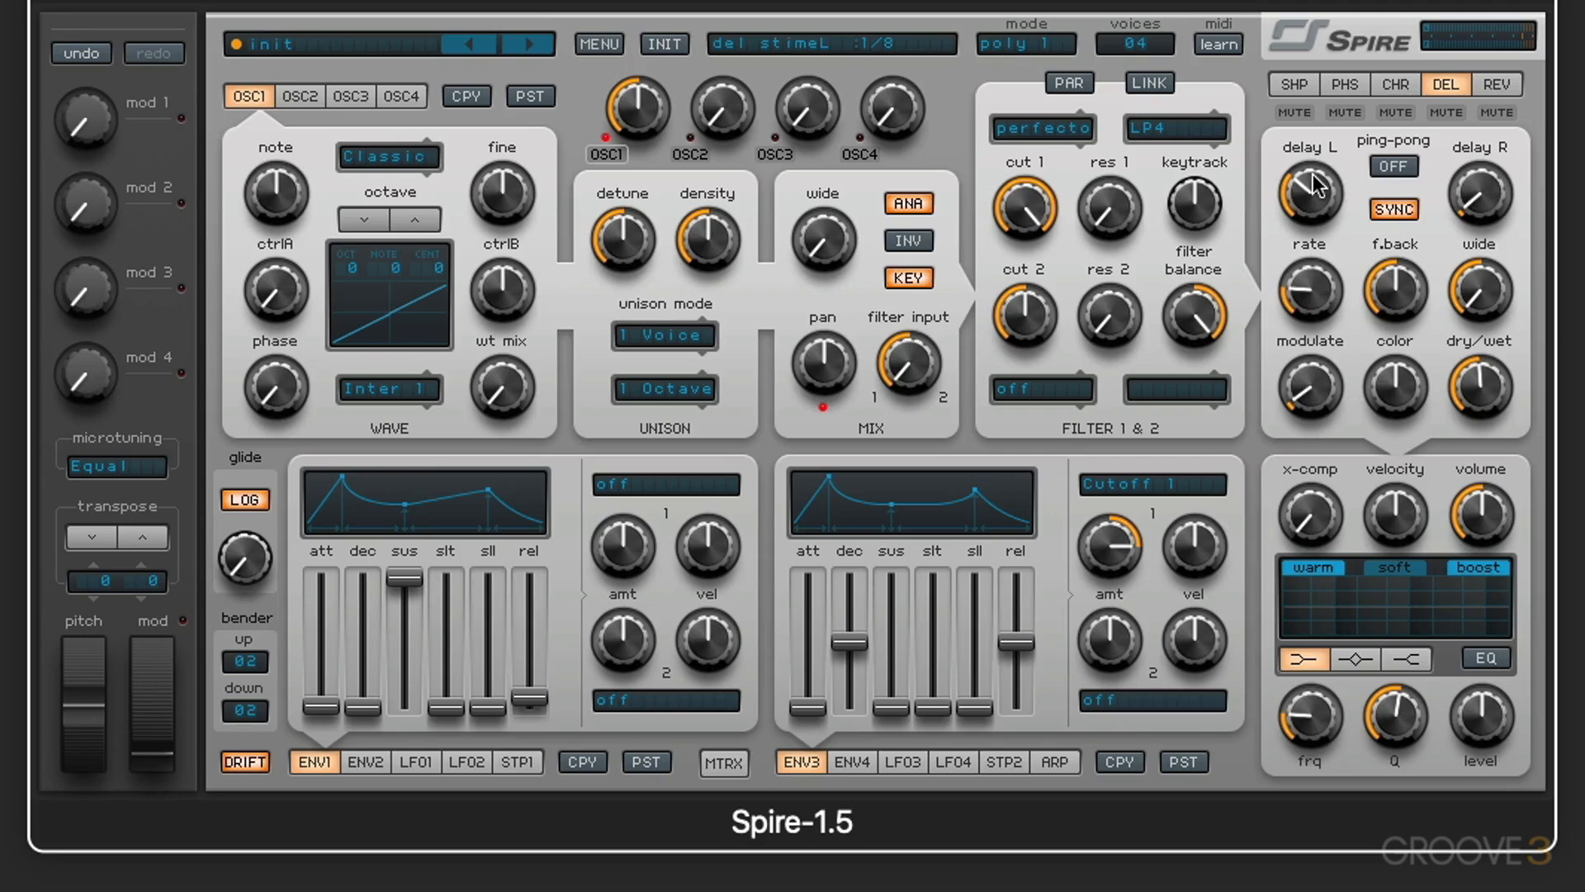
left_click(1395, 165)
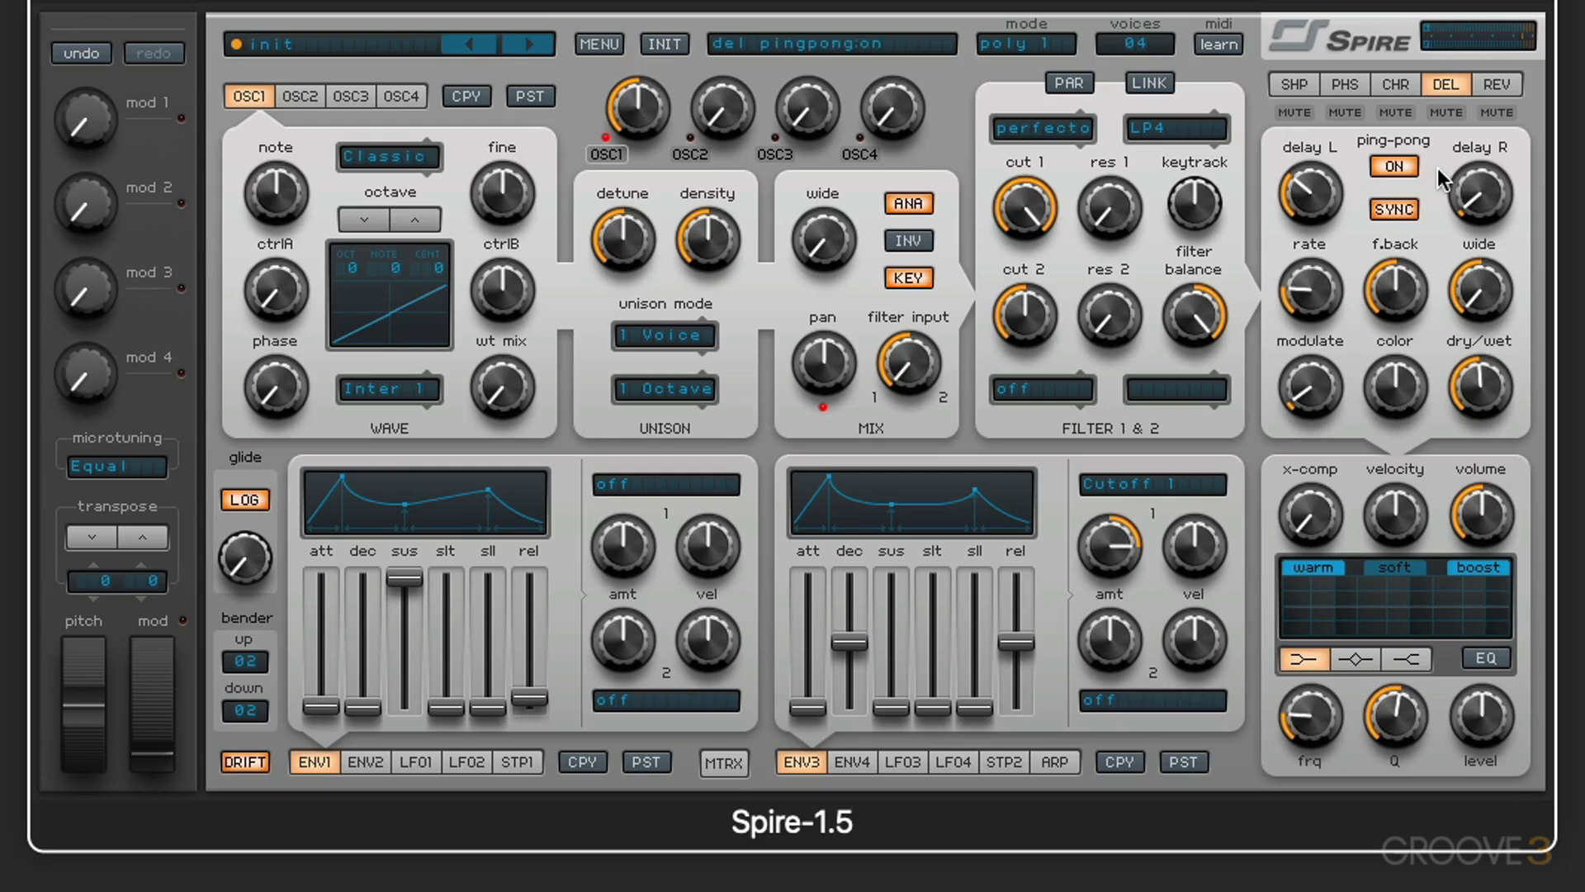
left_click(1395, 166)
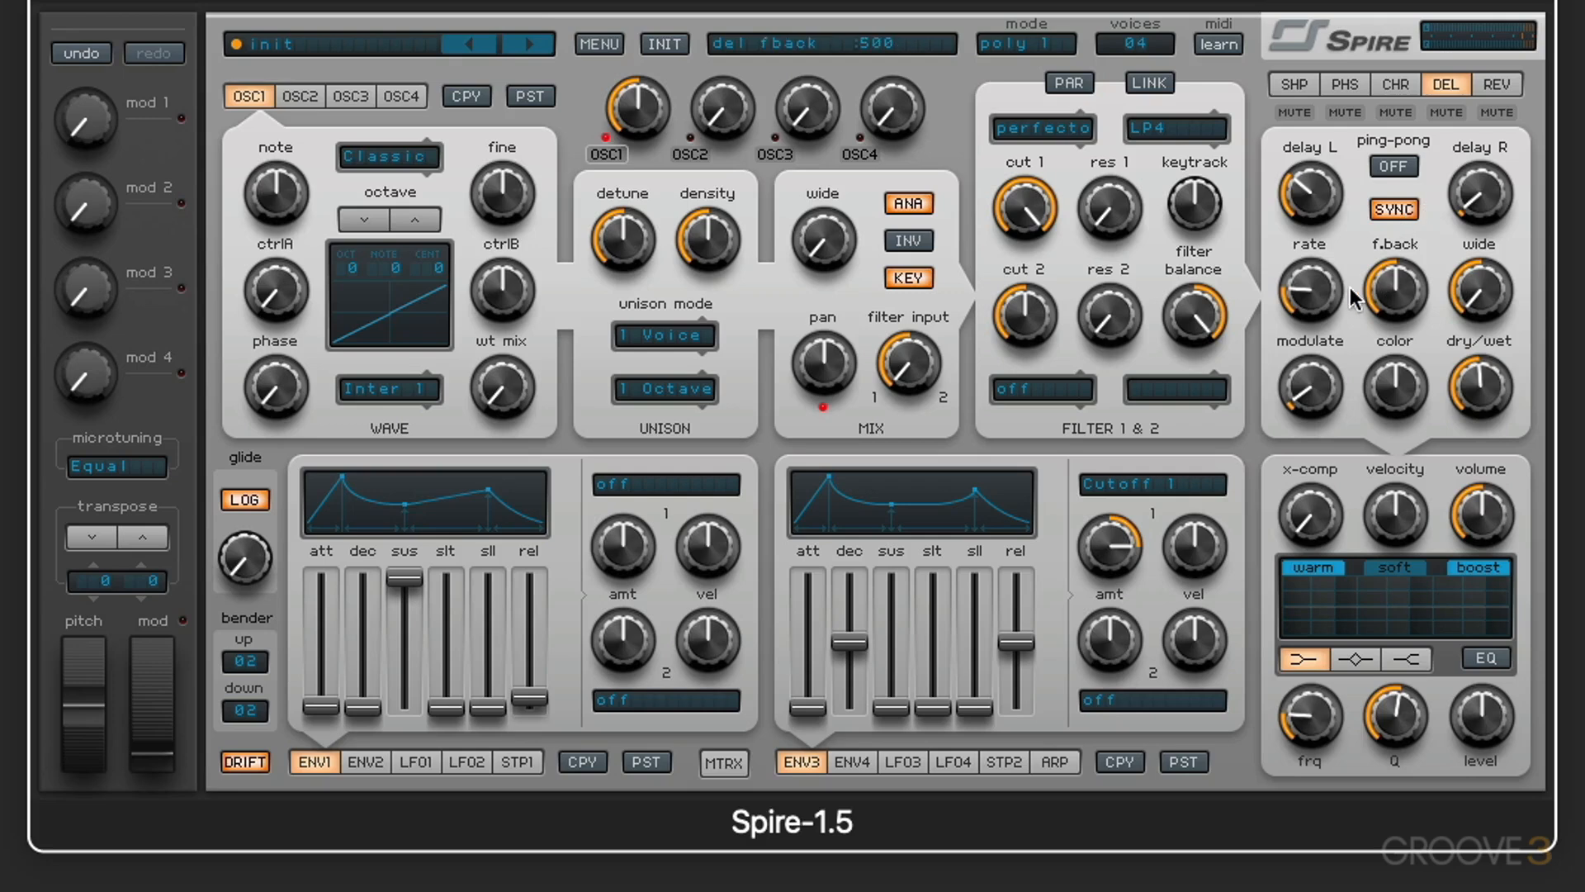
Step: Raise the delay's modulate amount, set its rate to about 343, and set the right delay time to 1/6
mouse_move(1318, 386)
left_mouse_down()
mouse_move(1308, 210)
mouse_move(1320, 414)
left_mouse_up()
left_click_drag(1323, 305, 1320, 332)
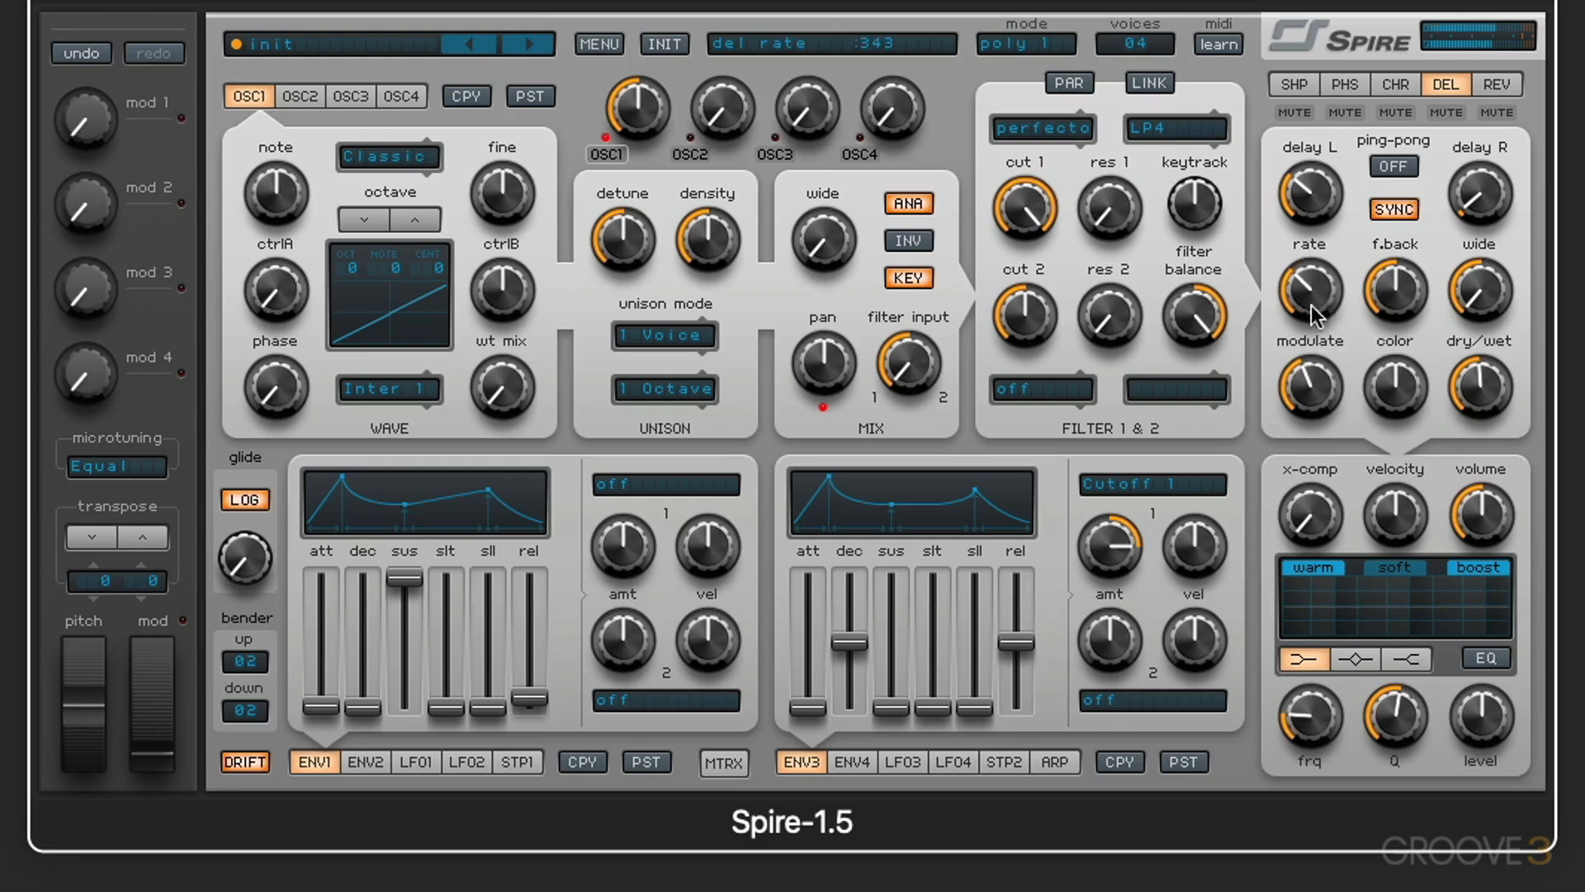
mouse_move(1458, 202)
left_mouse_down()
mouse_move(1469, 73)
mouse_move(1482, 206)
left_mouse_up()
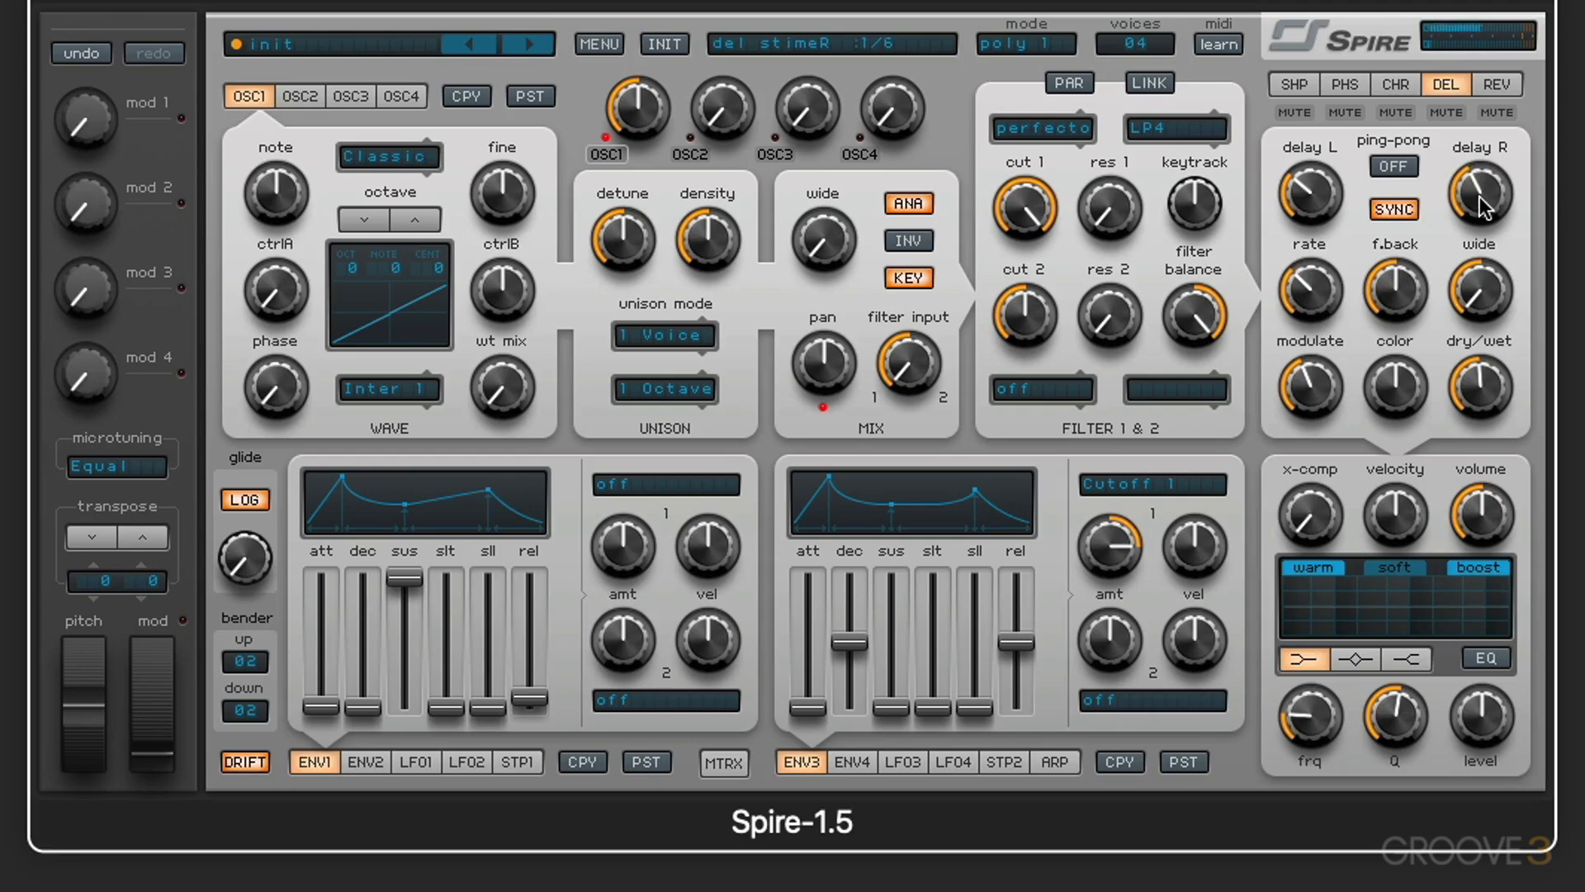
Step: Sweep the delay rate and modulate amount, leaving the rate low and modulate at about 194
left_click_drag(1314, 290, 1296, 166)
mouse_move(1321, 394)
left_mouse_down()
mouse_move(1320, 438)
mouse_move(1322, 405)
left_mouse_up()
left_click_drag(1316, 274, 1319, 463)
left_click_drag(1325, 395, 1316, 327)
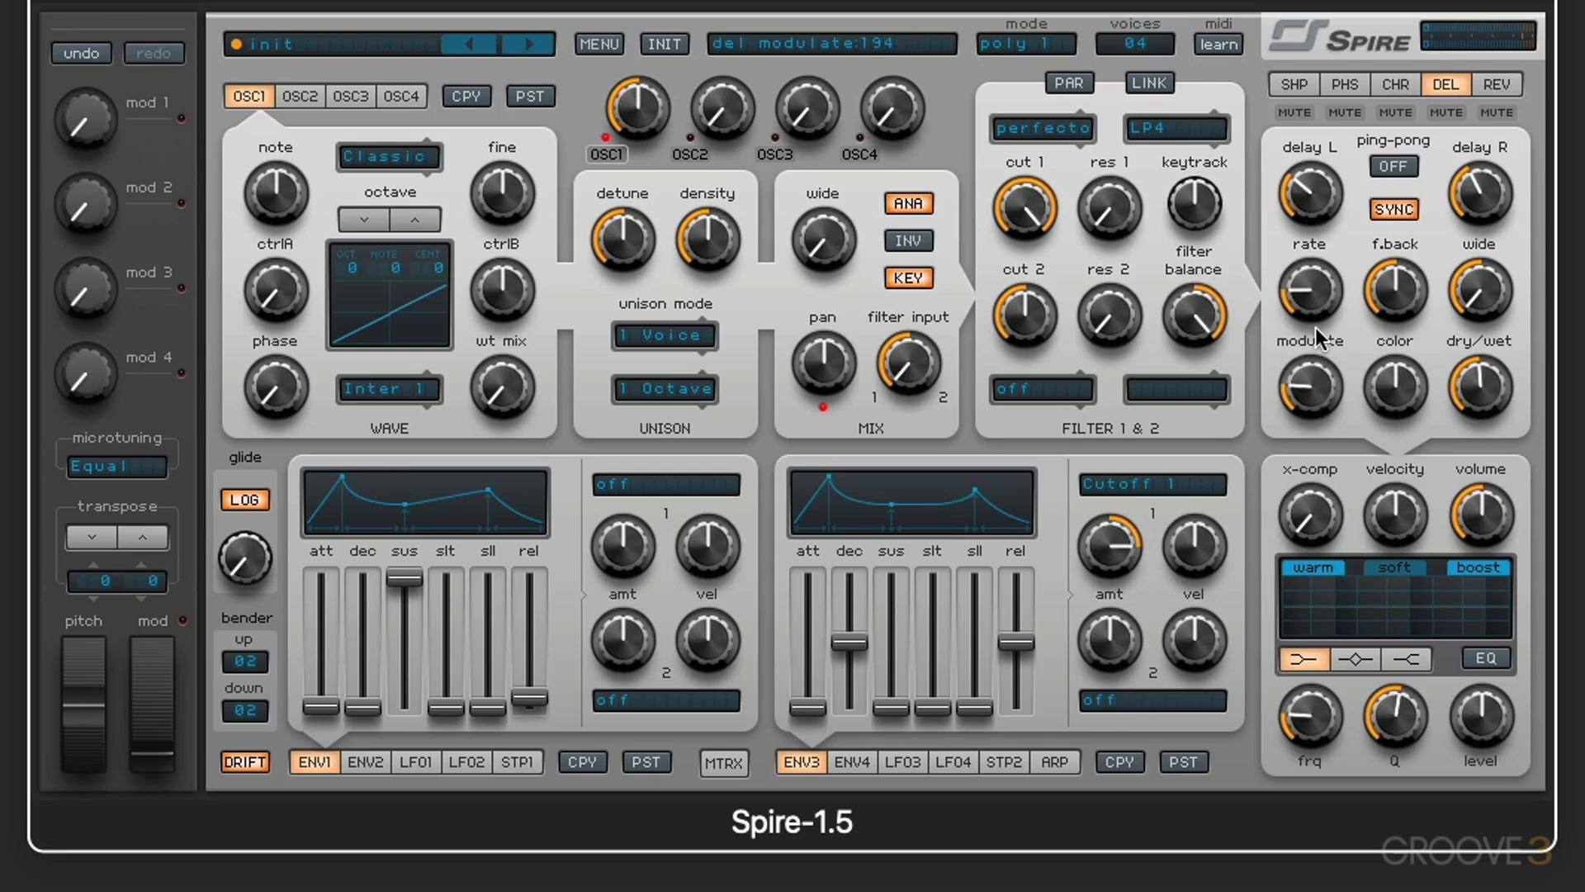
Step: Try delay feedback at 1000 before lowering it to about 479, and sweep wide between low and about 507 before raising it to maximum
left_click_drag(1397, 288, 1375, 174)
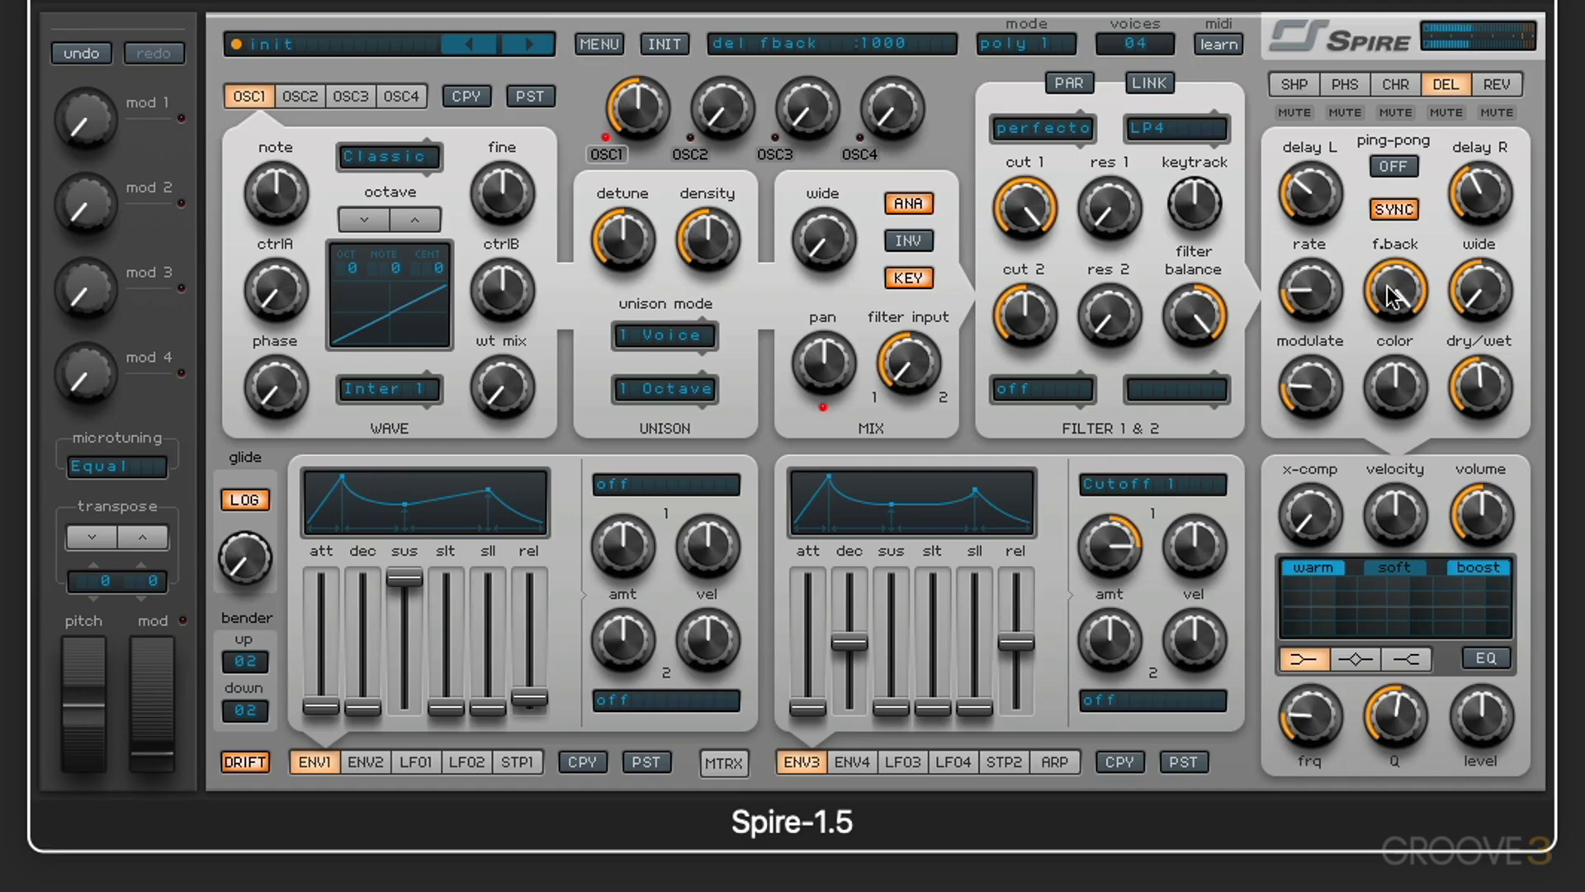
mouse_move(1388, 286)
left_mouse_down()
mouse_move(1392, 368)
mouse_move(1400, 304)
left_mouse_up()
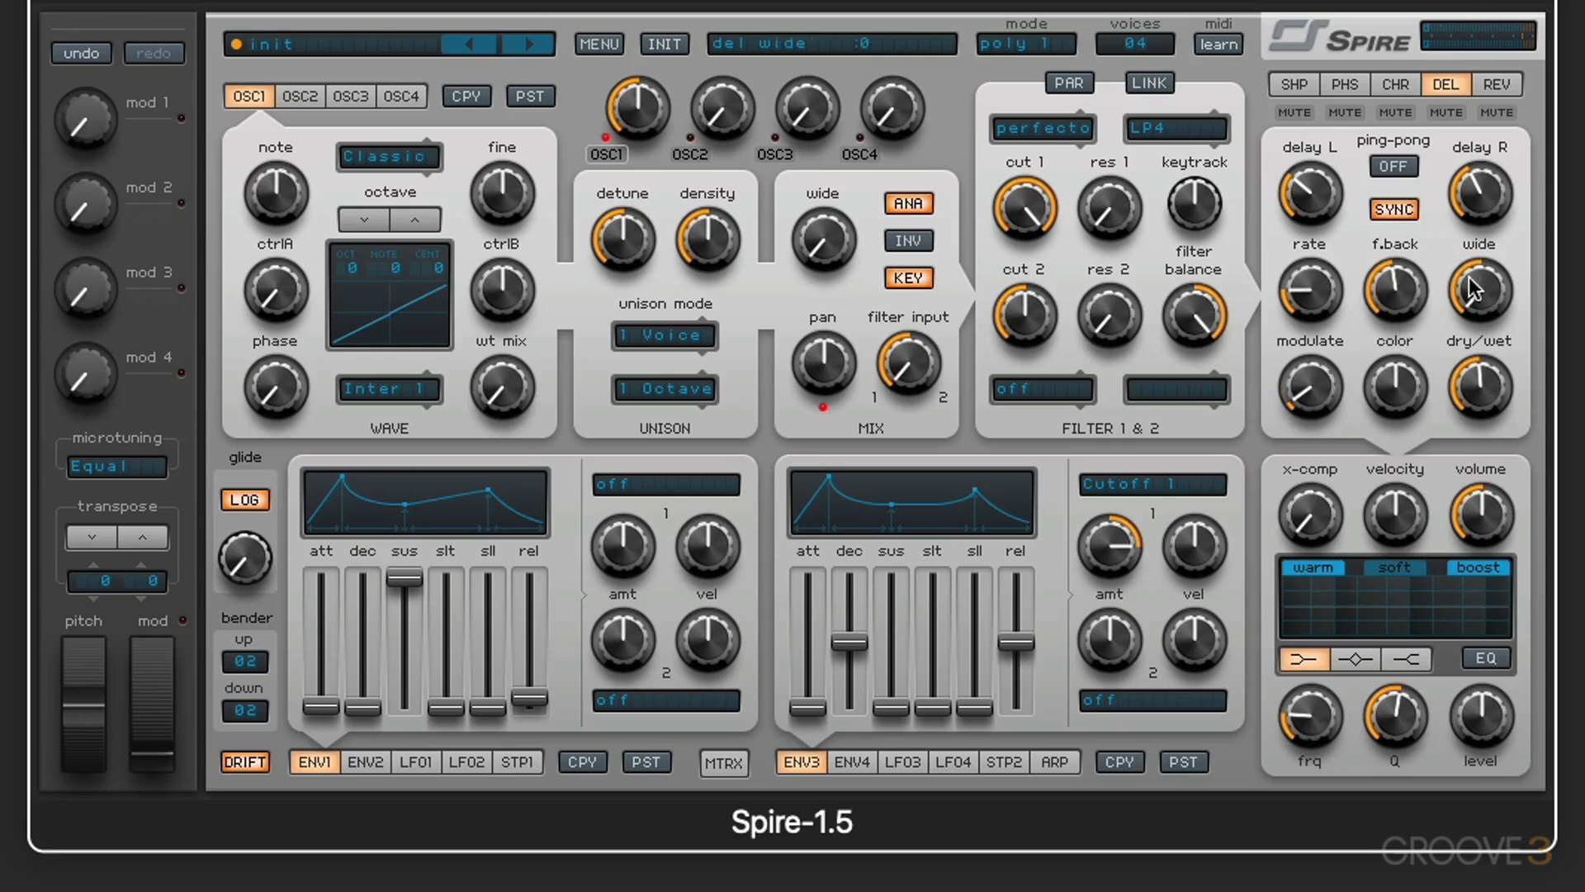
left_click_drag(1483, 282, 1486, 147)
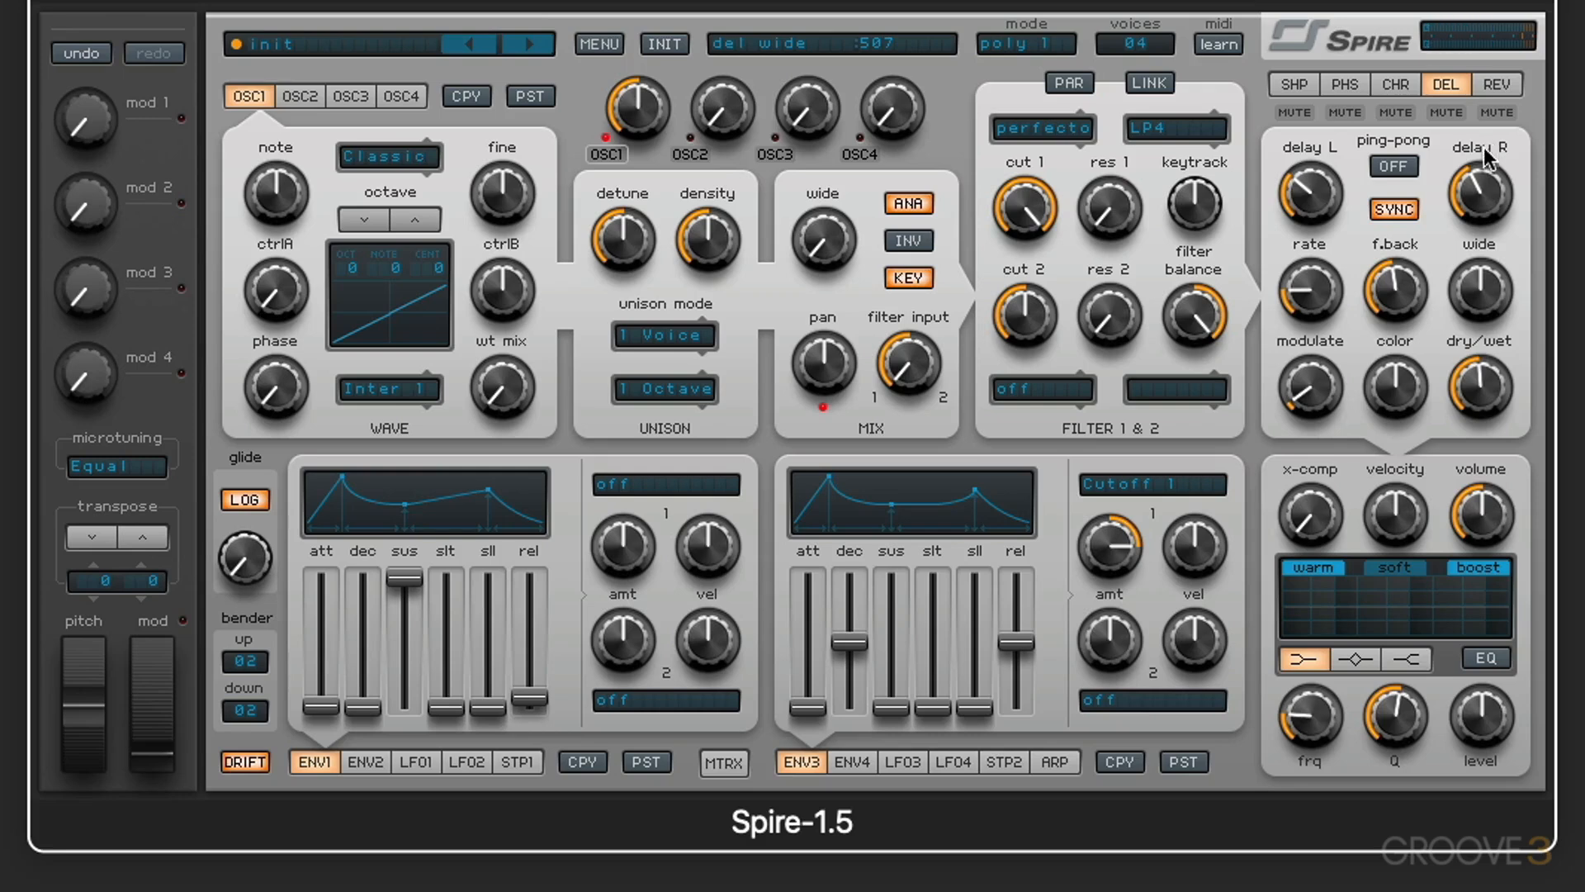
left_click_drag(1479, 290, 1500, 636)
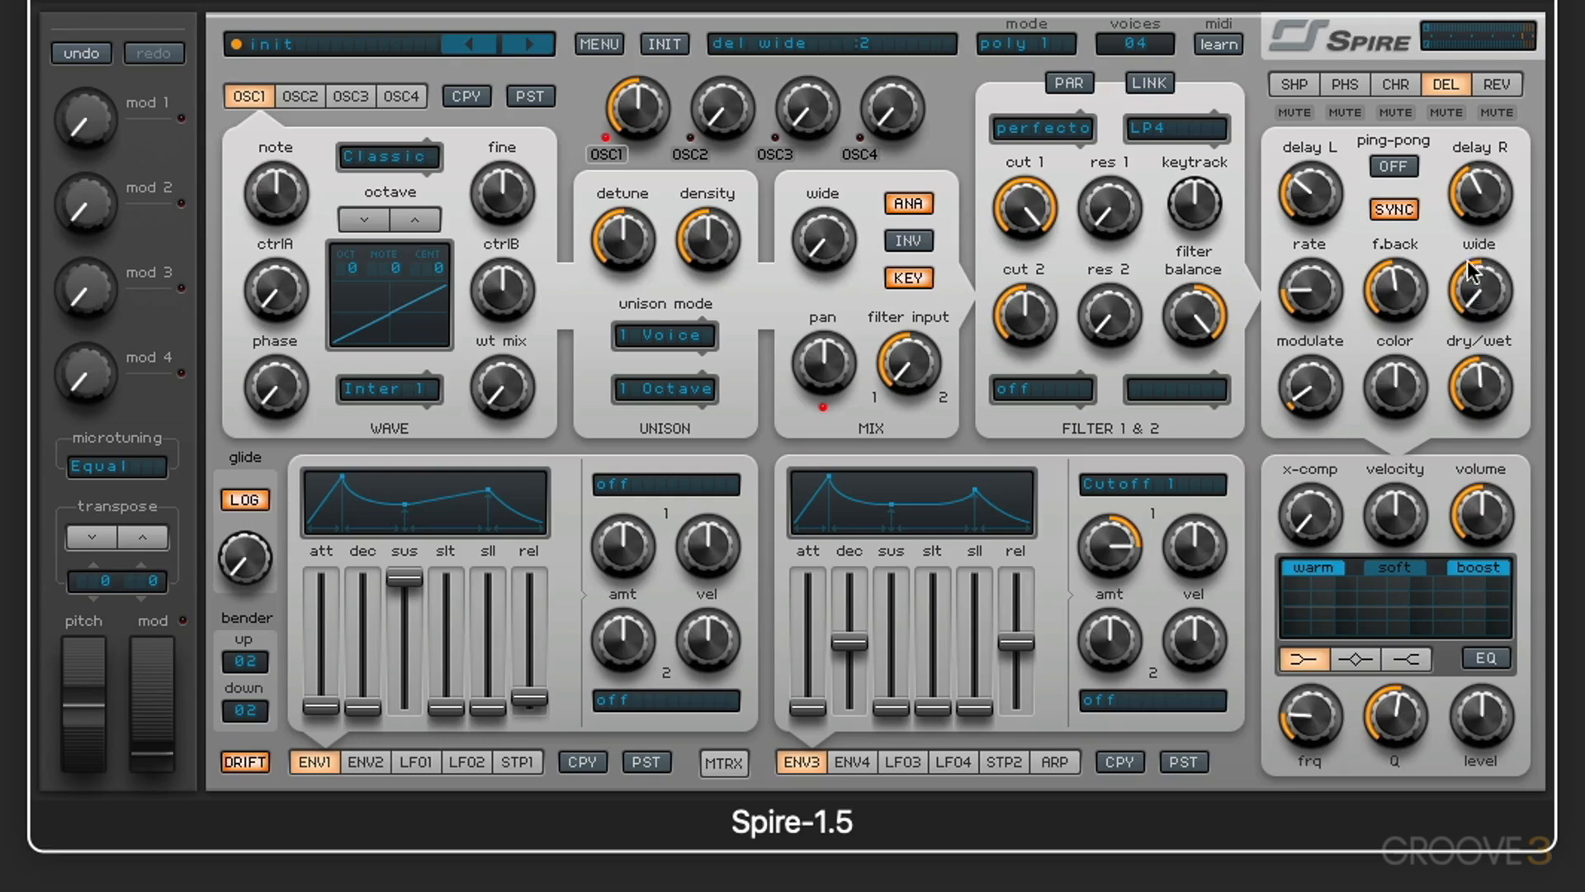
left_click_drag(1468, 261, 1496, 4)
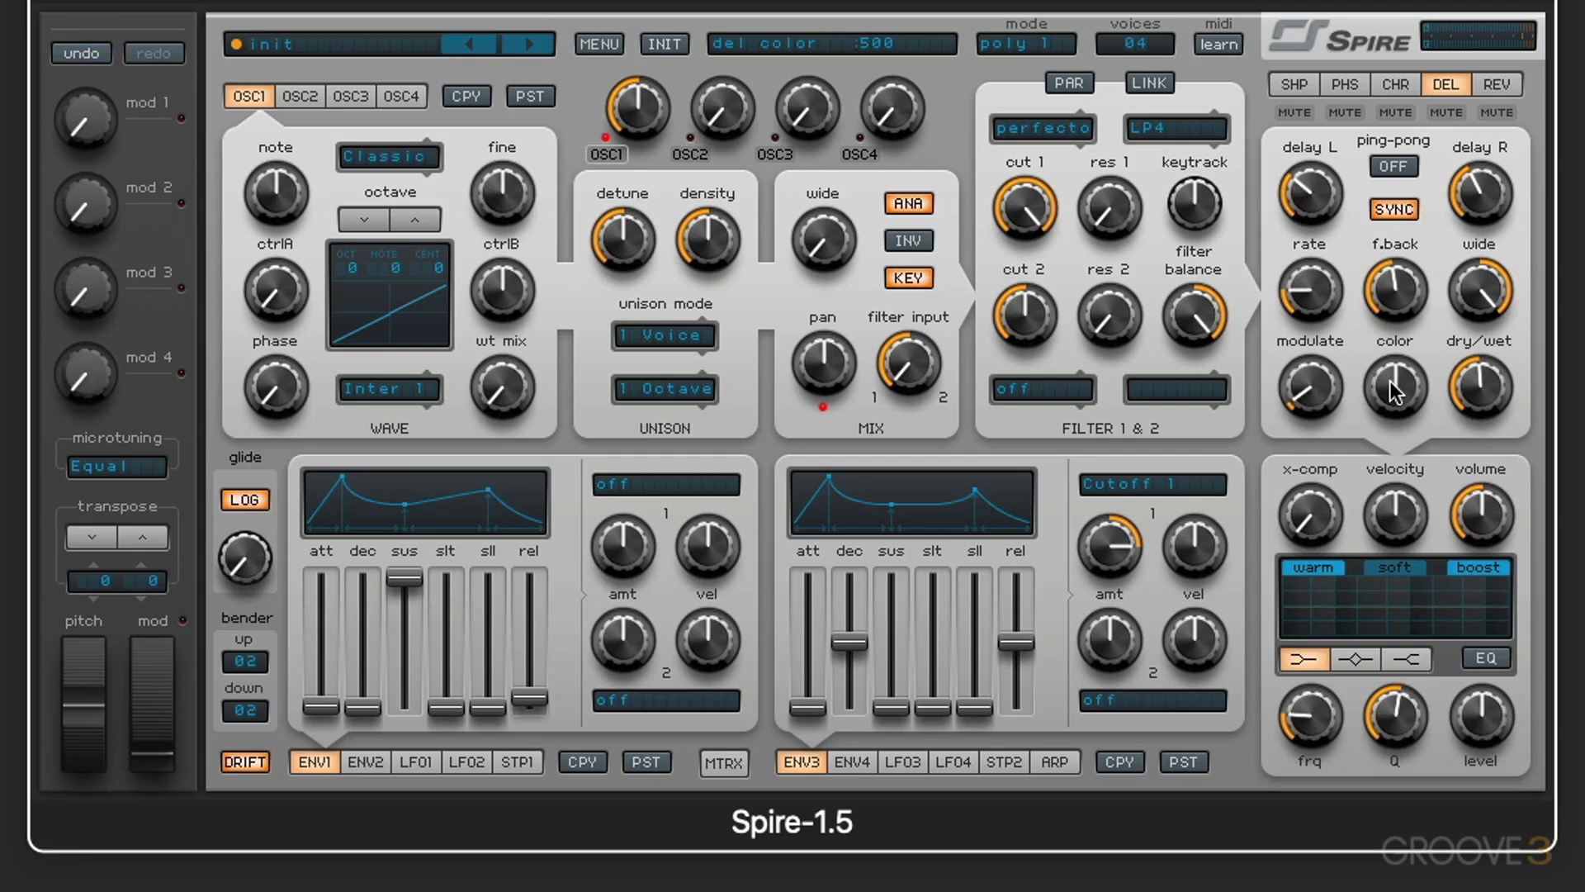
Step: Sweep the delay color up to 1000 and down near its minimum, then leave it at about a quarter
left_click_drag(1392, 391, 1379, 213)
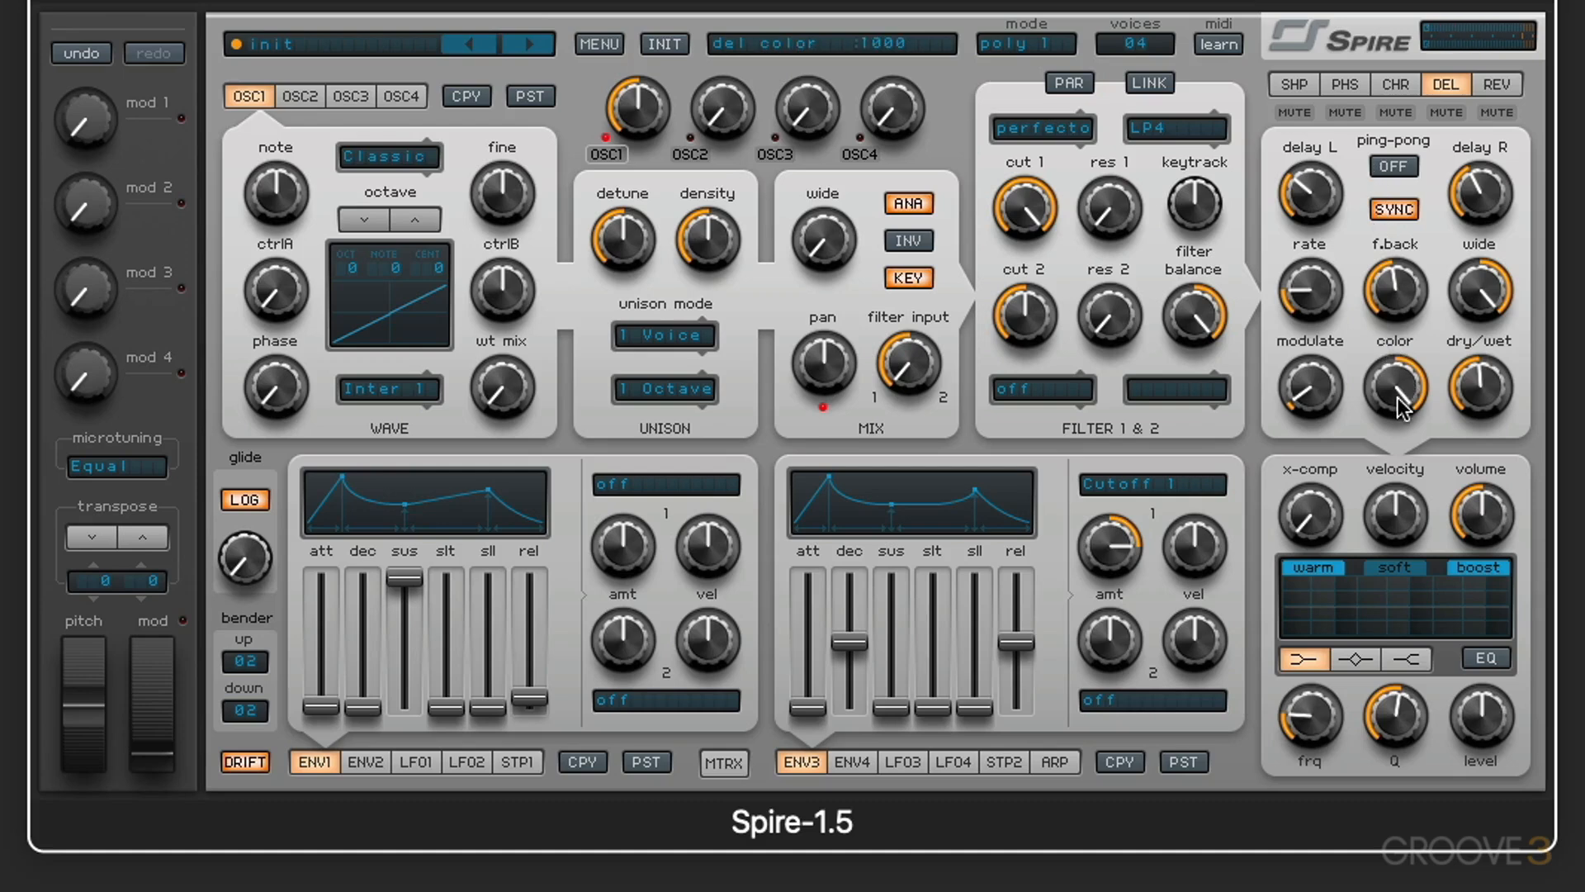
left_click_drag(1396, 392, 1395, 522)
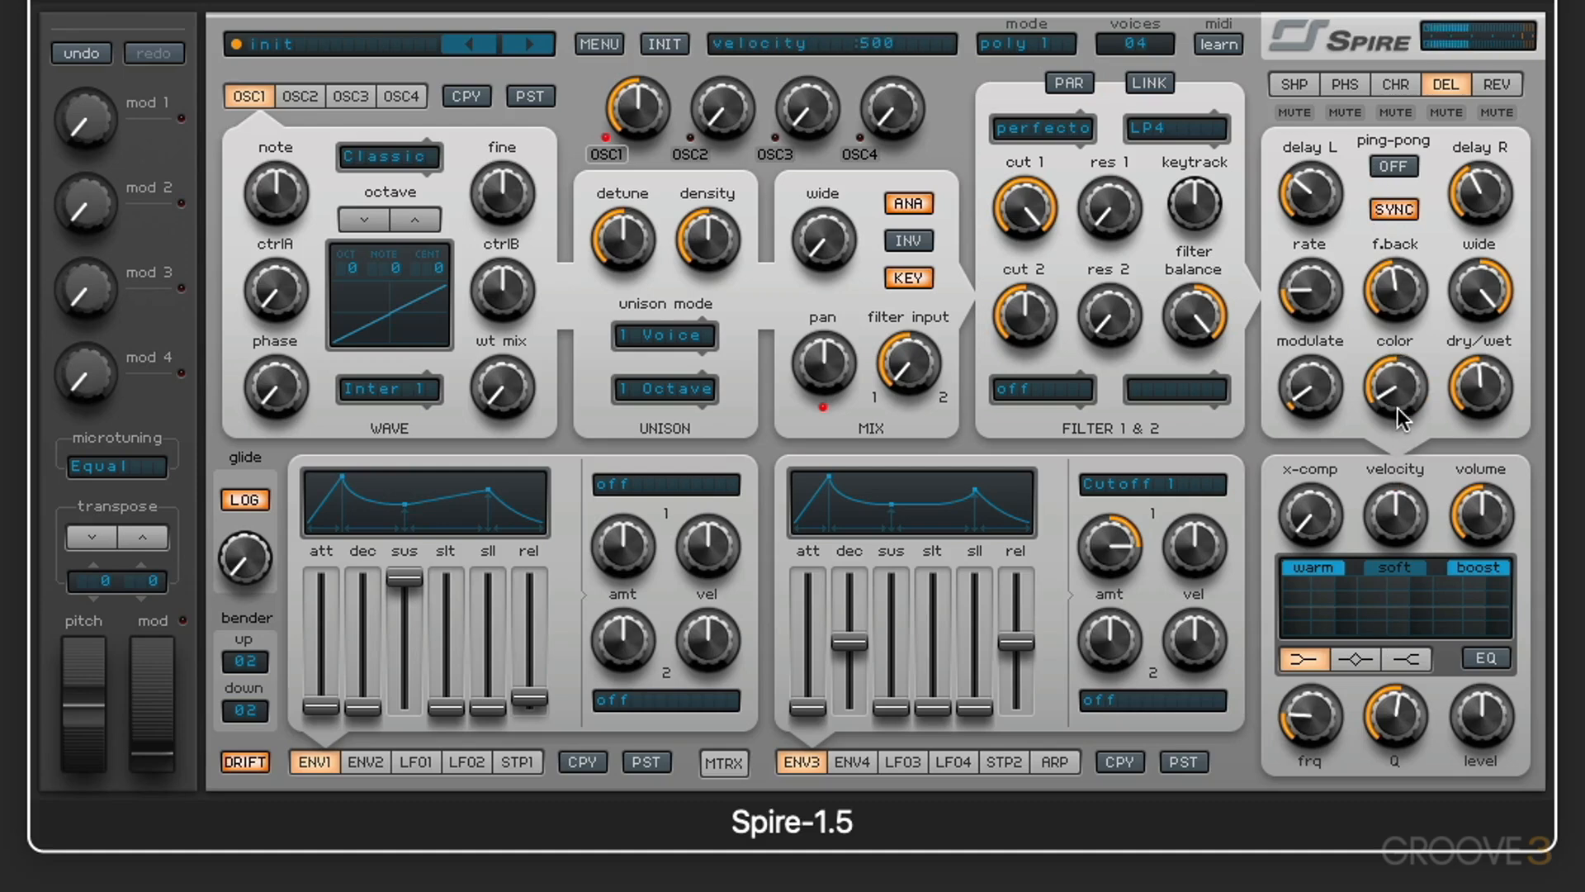
left_click_drag(1396, 384, 1398, 359)
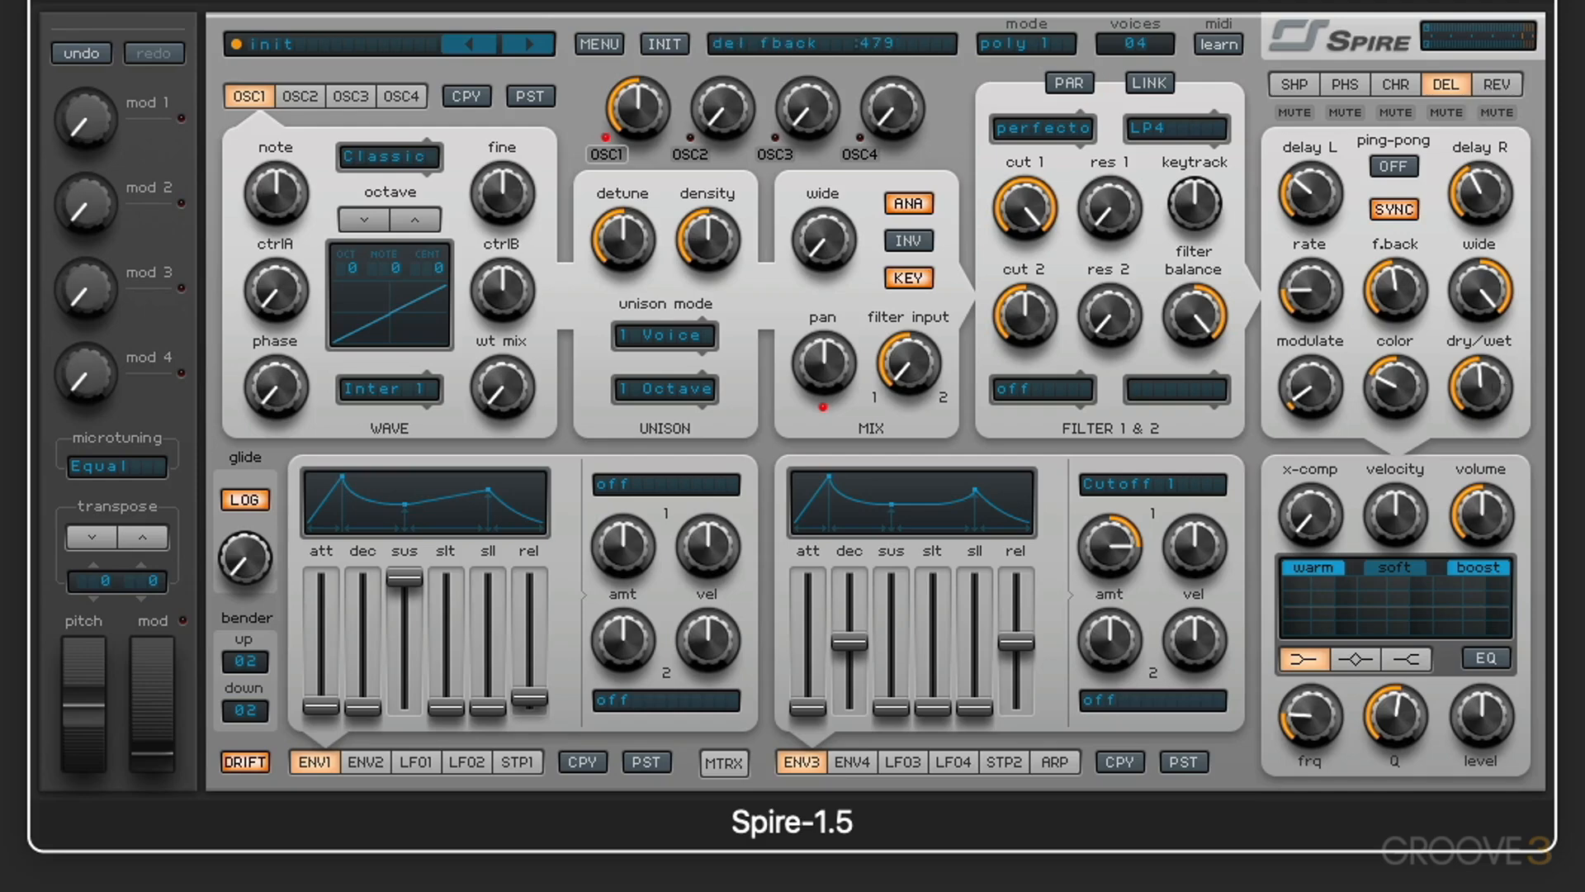
Step: Reinitialize the preset and give oscillator 1 the Vocal 2 wave with its wt mix at maximum
left_click(665, 44)
left_click(388, 388)
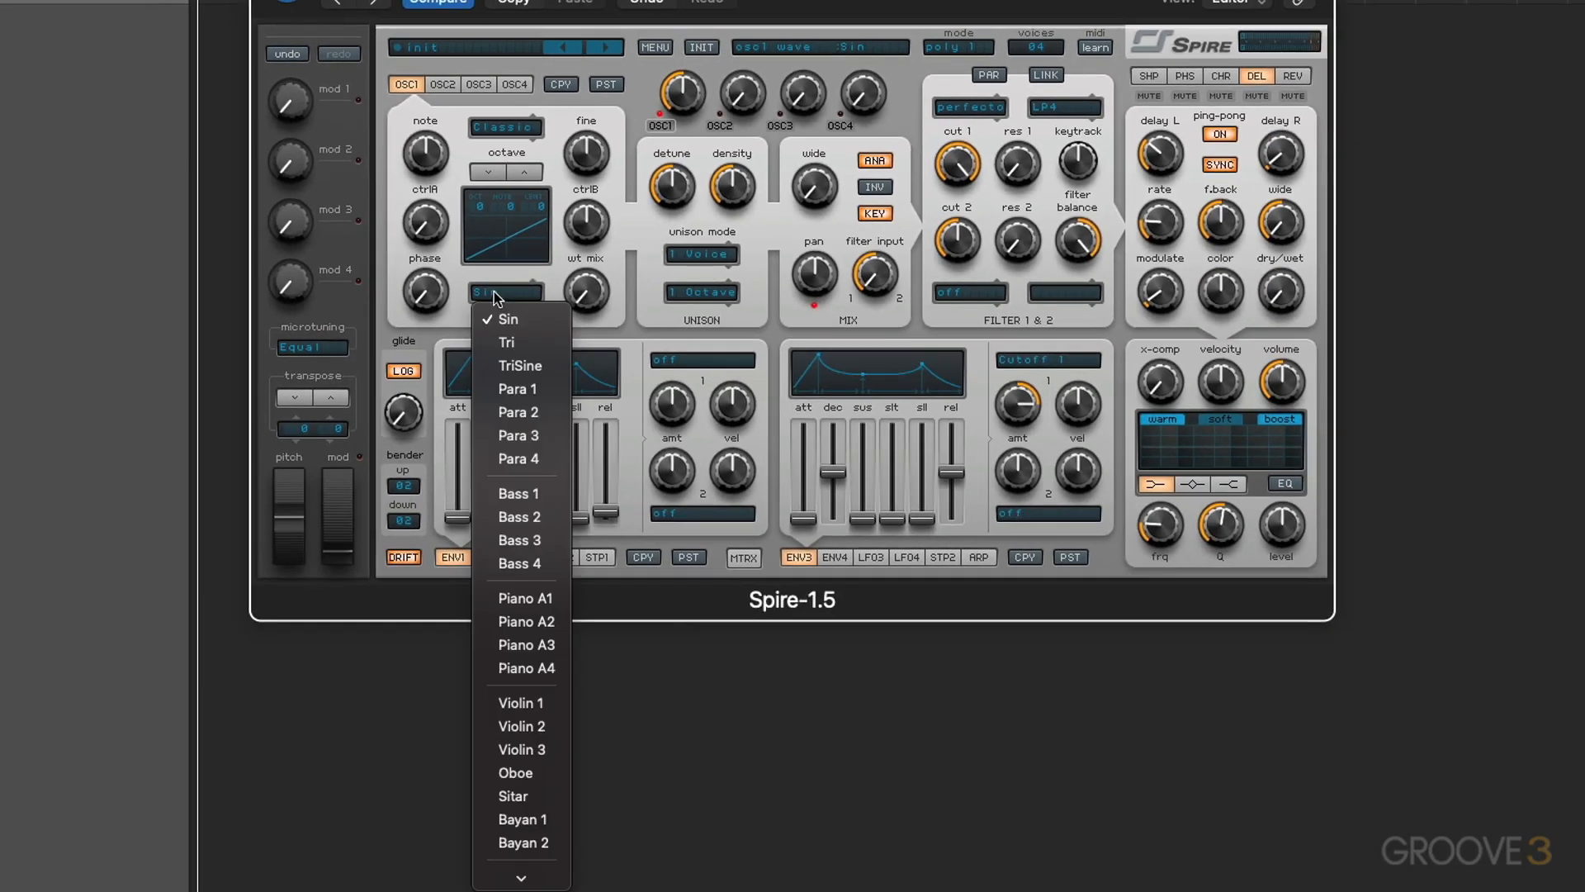
scroll(518, 471, "down", 5)
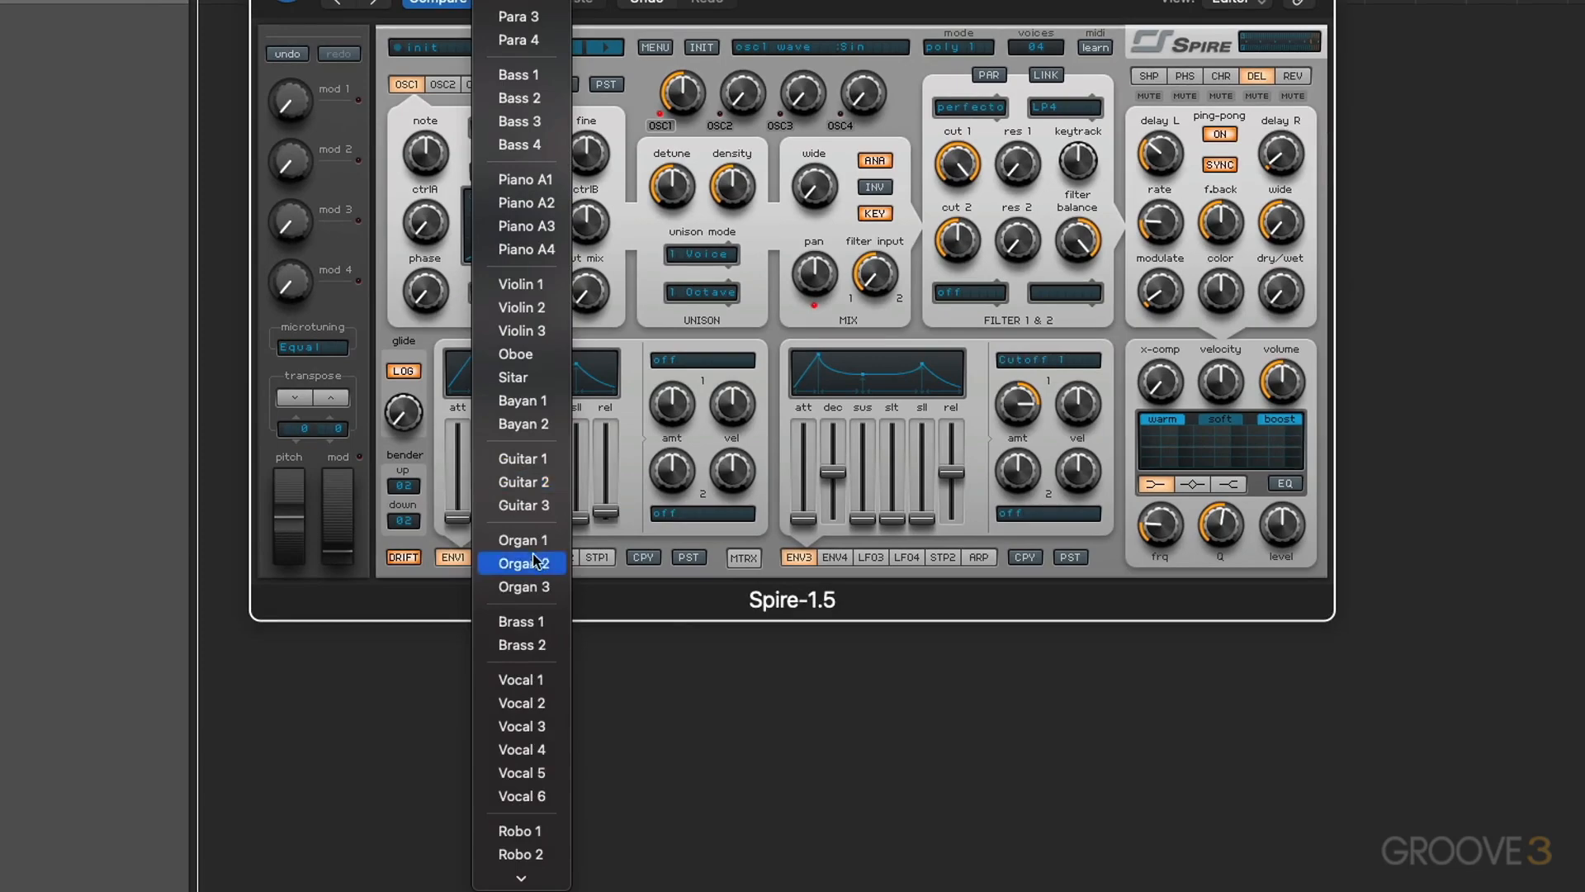
left_click(531, 704)
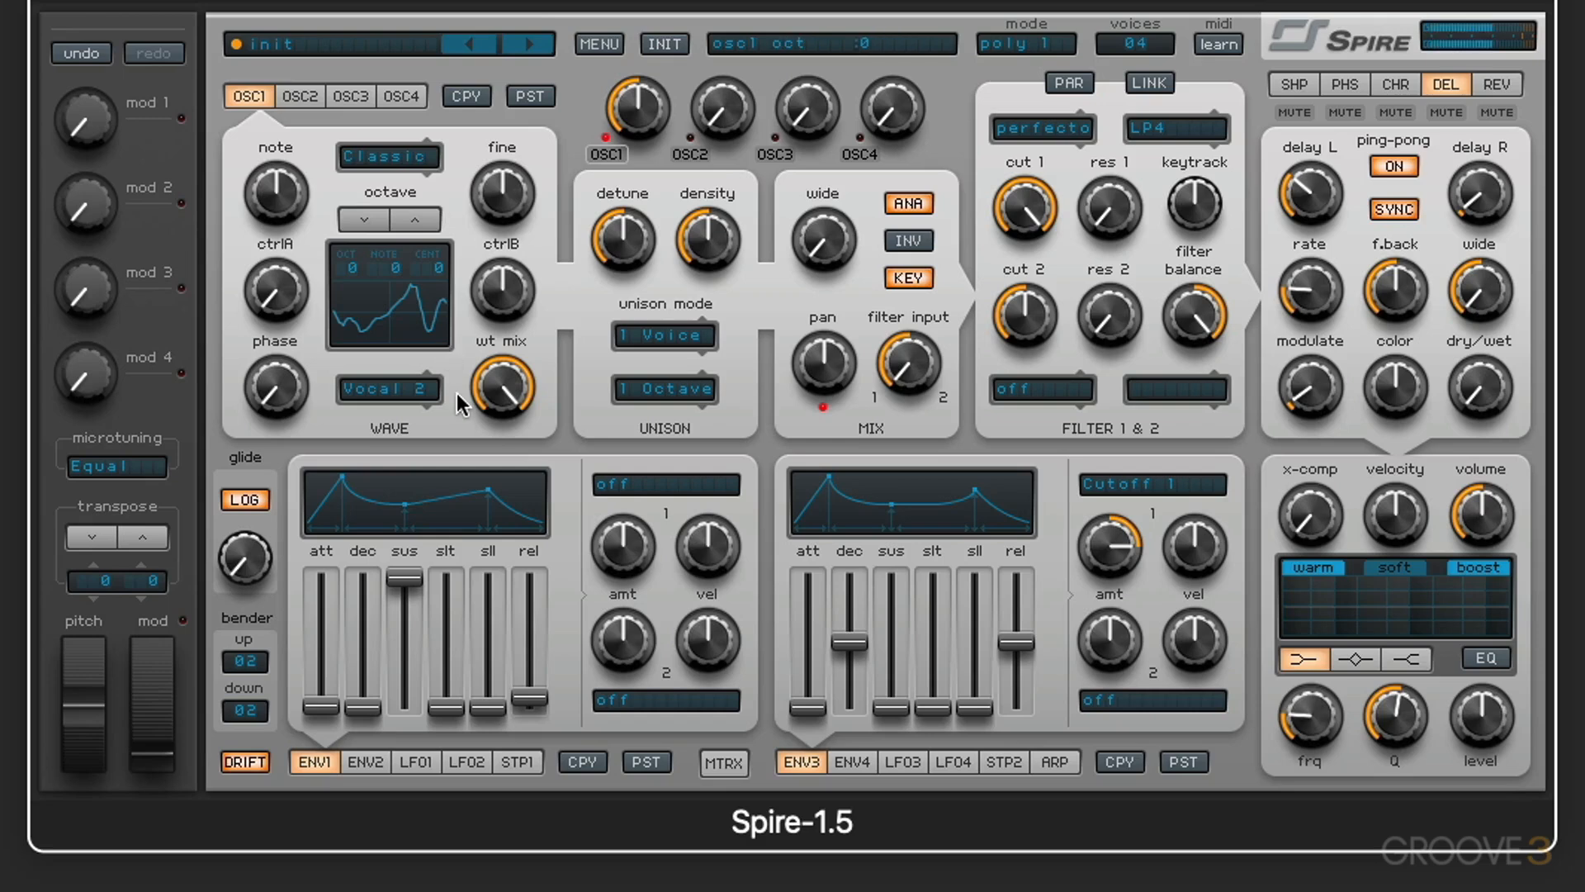
Step: Display the reverb settings, review the mode list while keeping plate 1, and raise the reverb dry/wet to about 622
left_click(1498, 84)
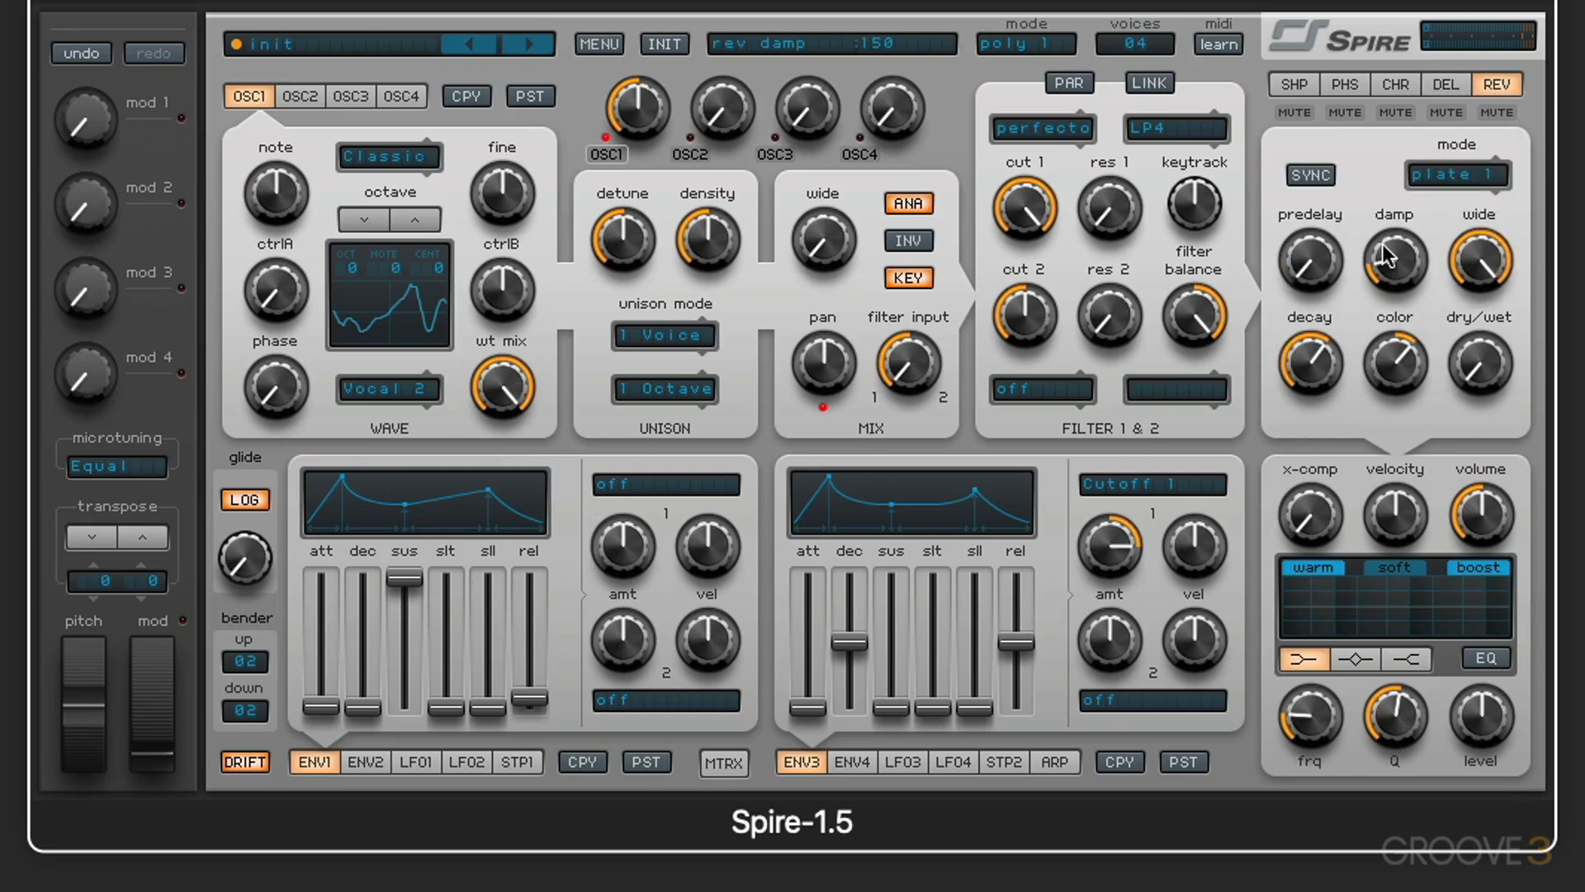
left_click(1453, 84)
left_click(1497, 86)
left_click(1470, 175)
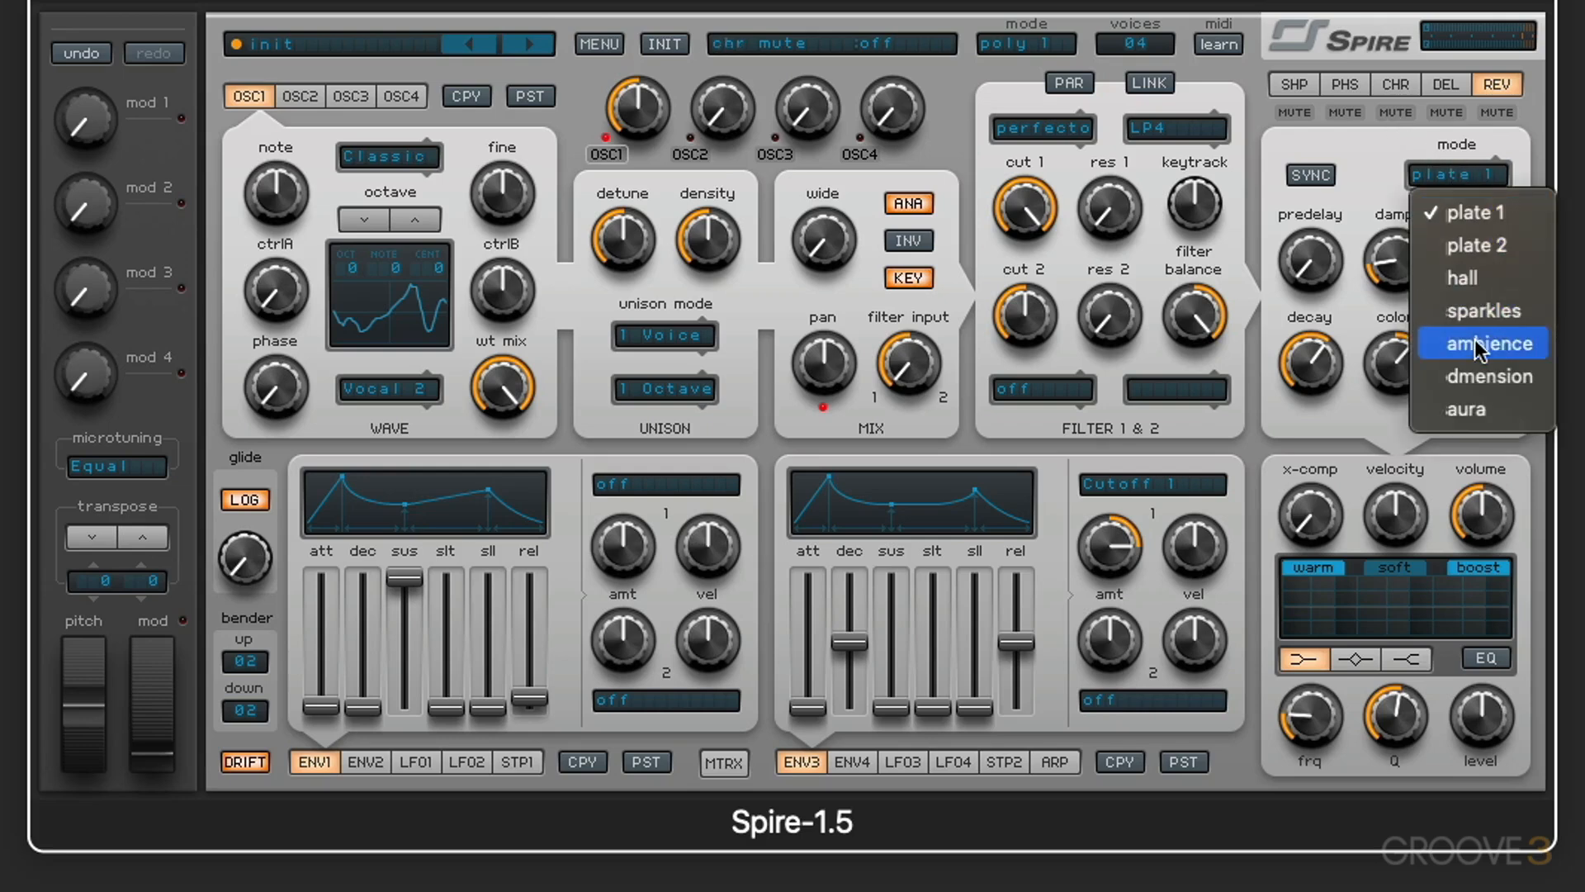
left_click(1357, 145)
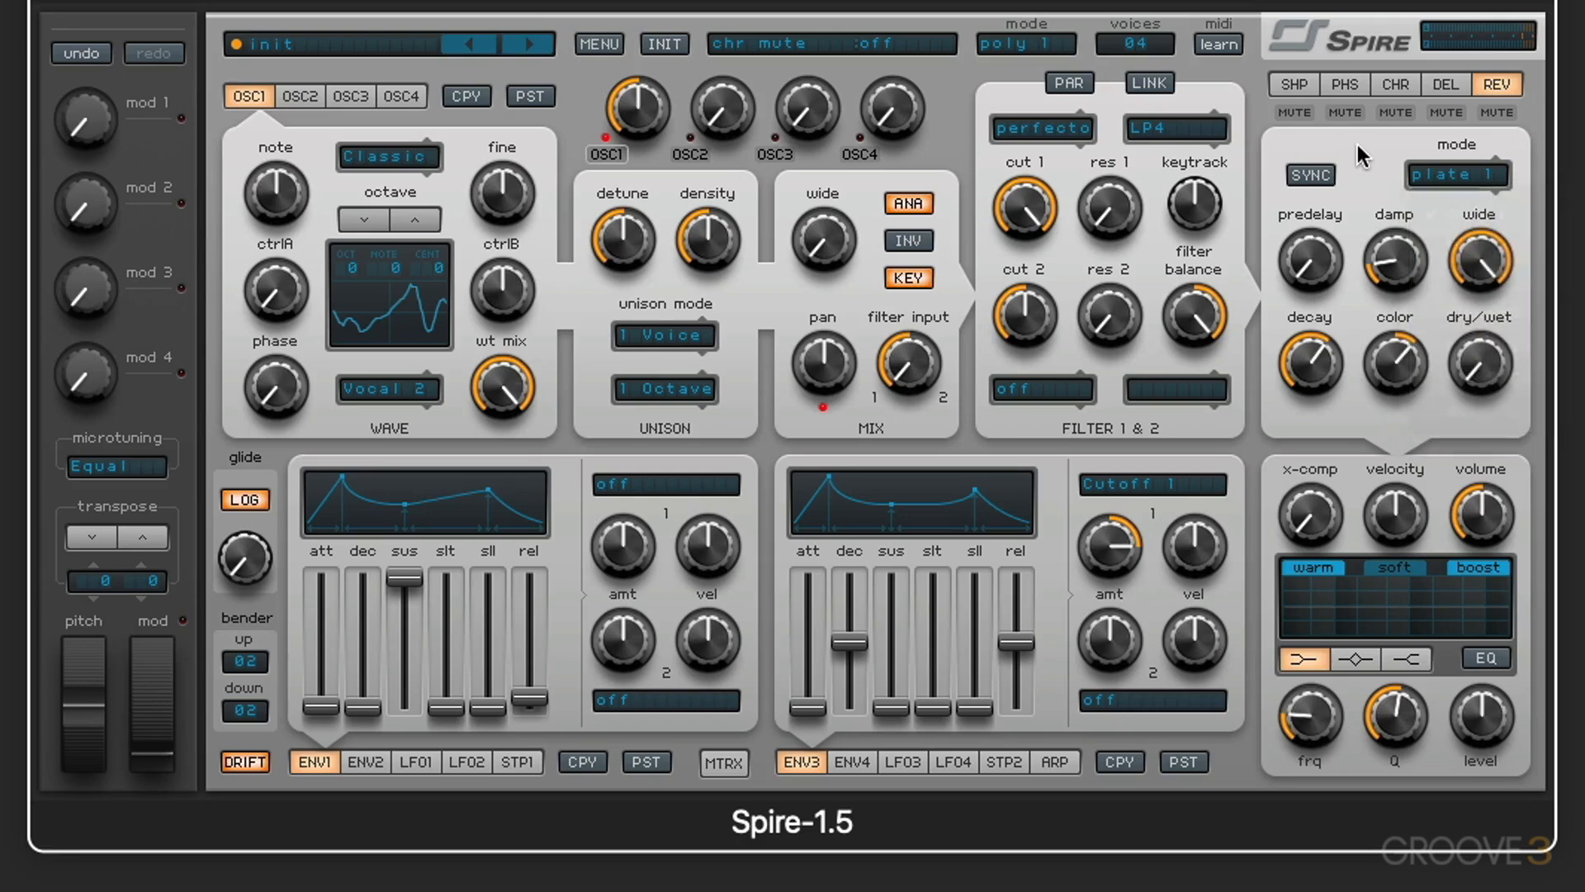
Step: Audition the aura reverb mode and switch the reverb to dmension
left_click(1460, 175)
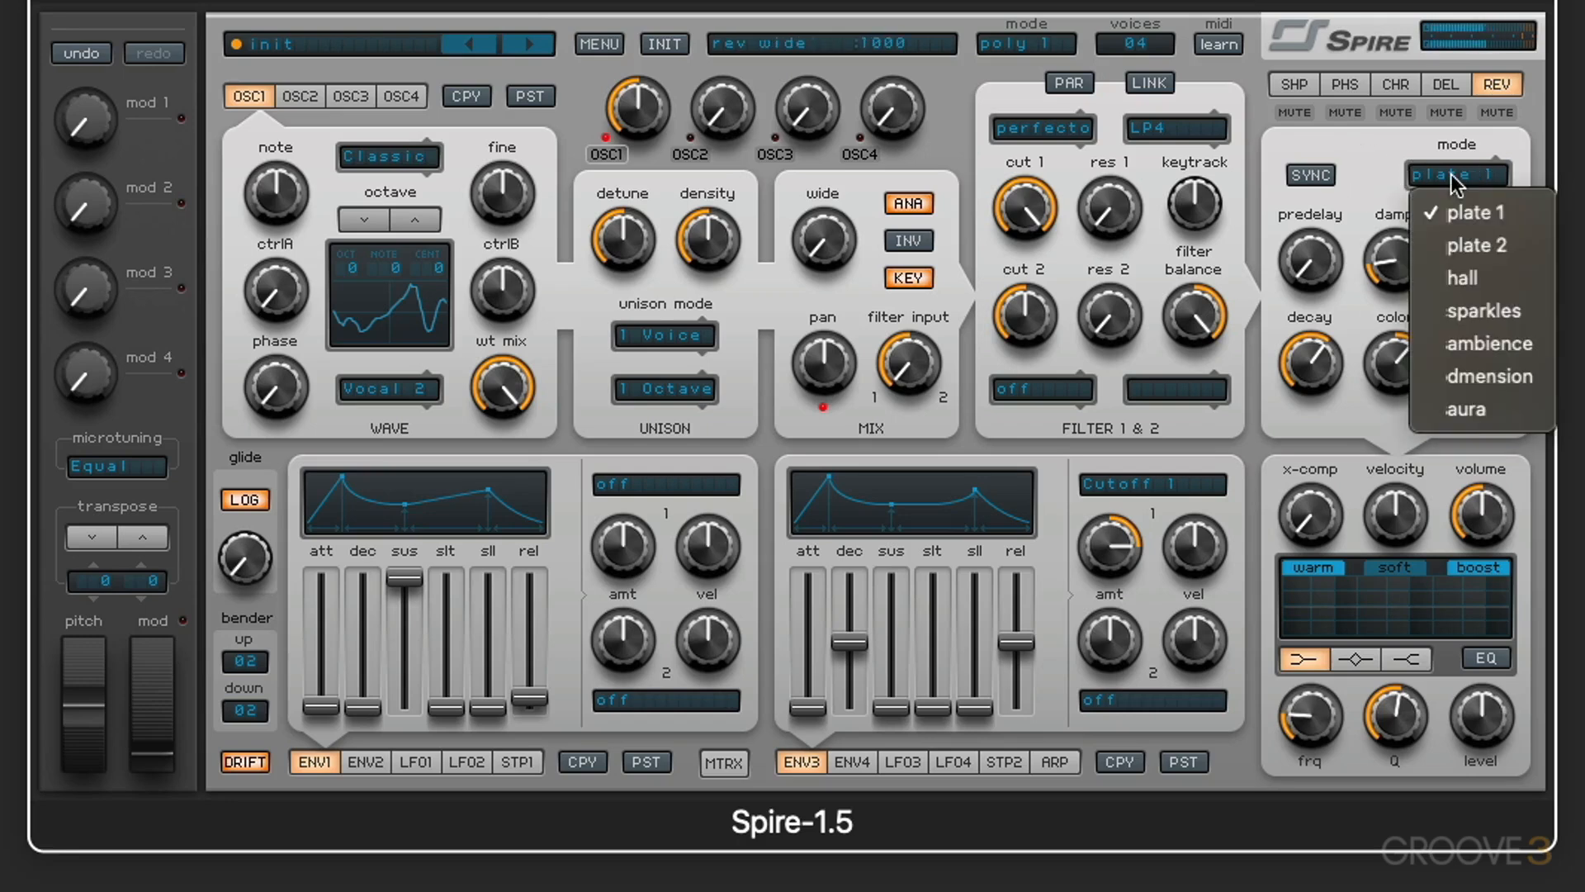
left_click(1506, 408)
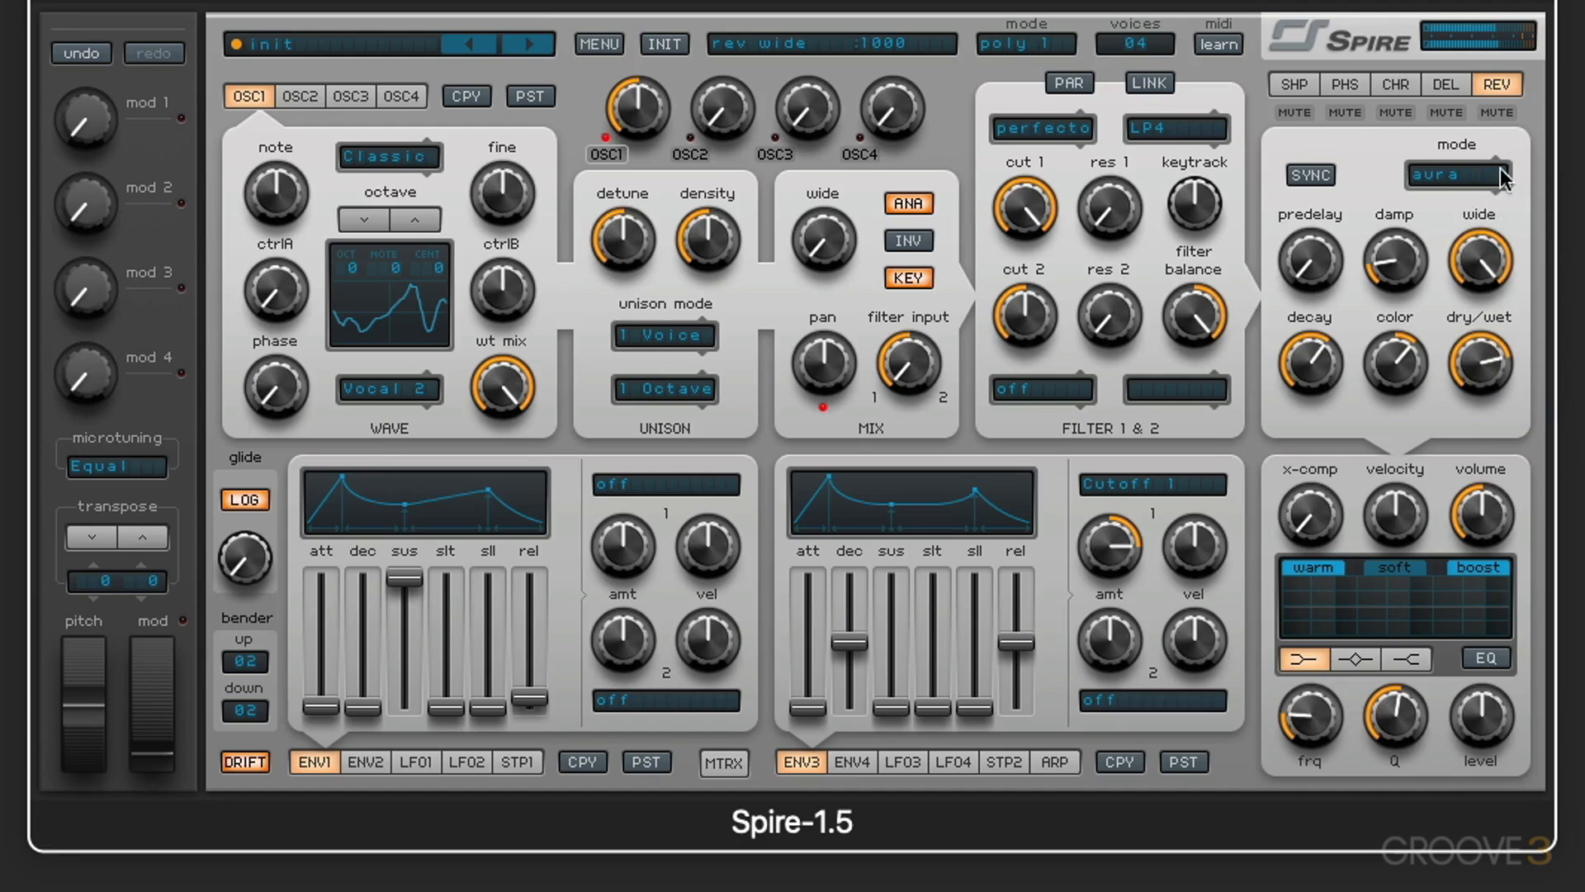
left_click(1460, 177)
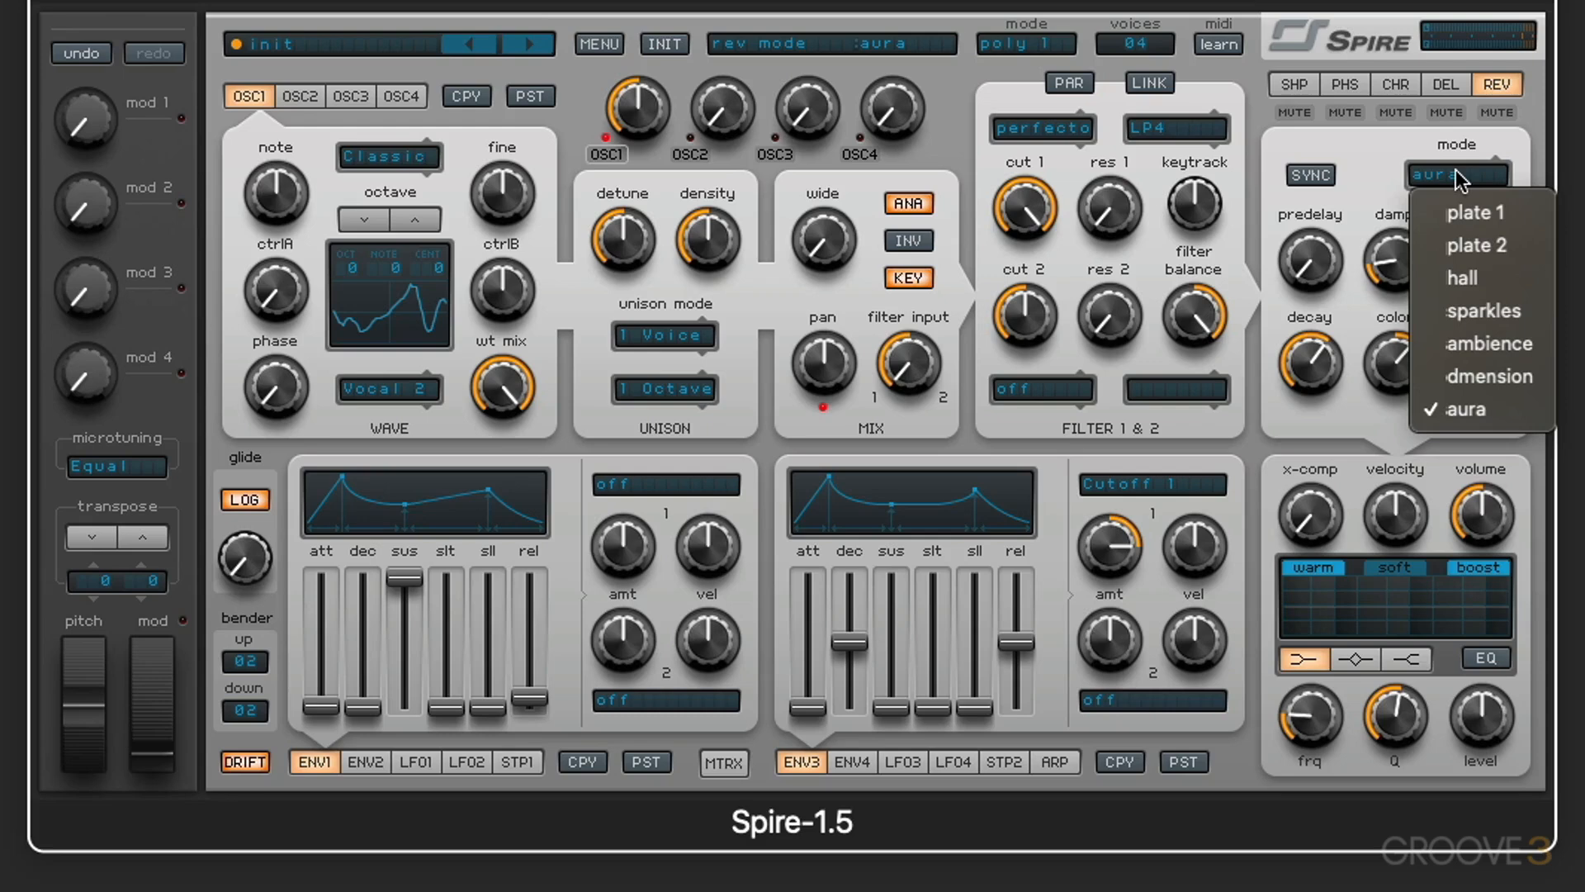
left_click(1498, 370)
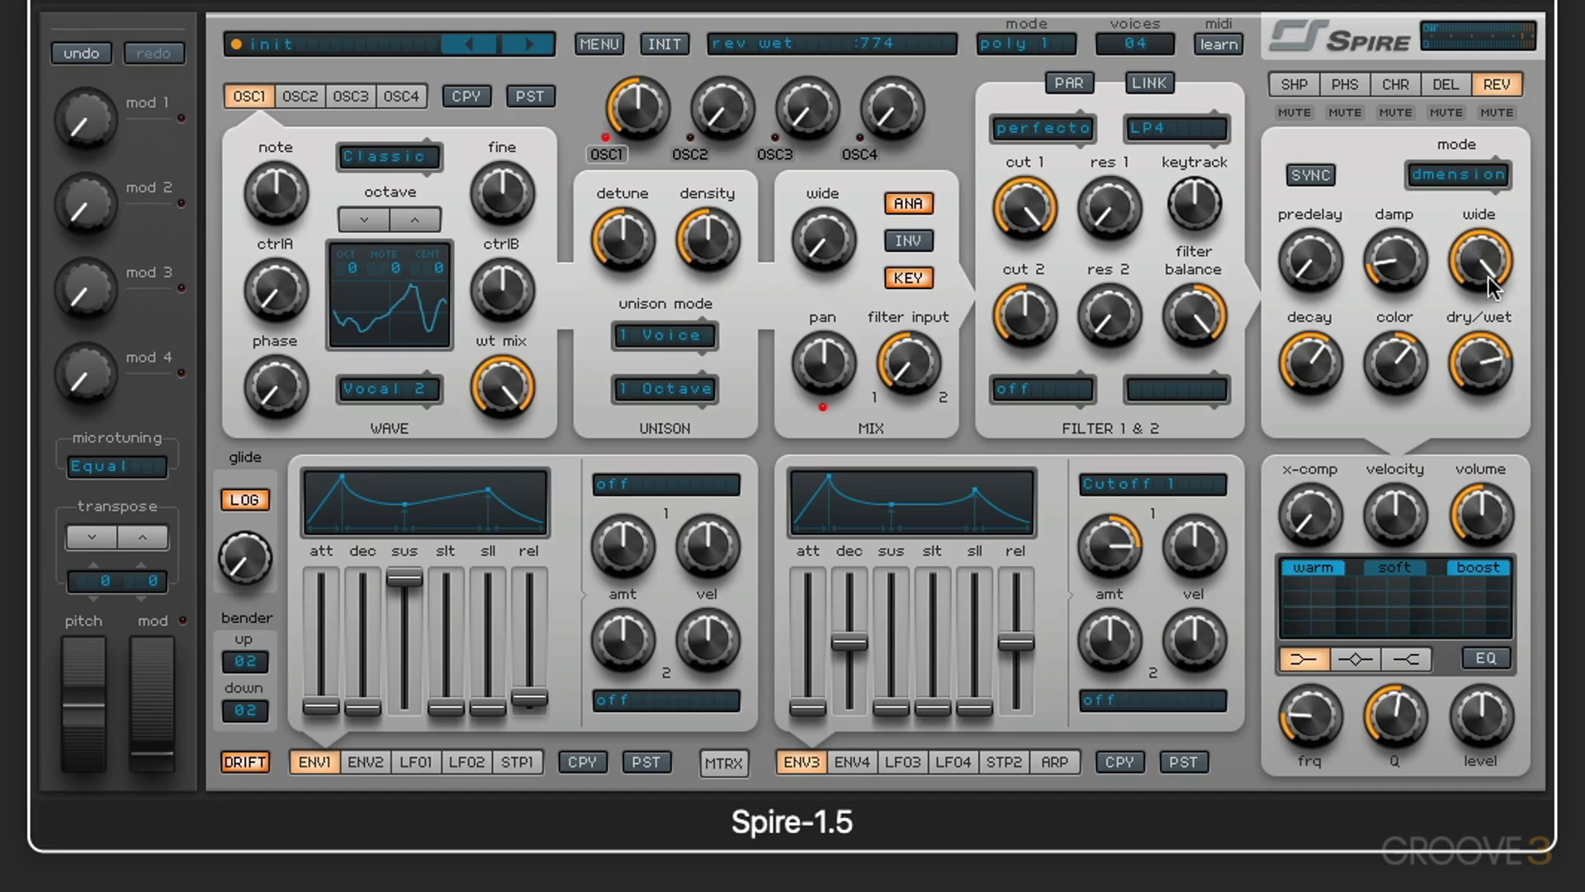
Step: Audition the ambience reverb mode, then switch to sparkles and keep it selected
left_click(1447, 171)
left_click(1483, 344)
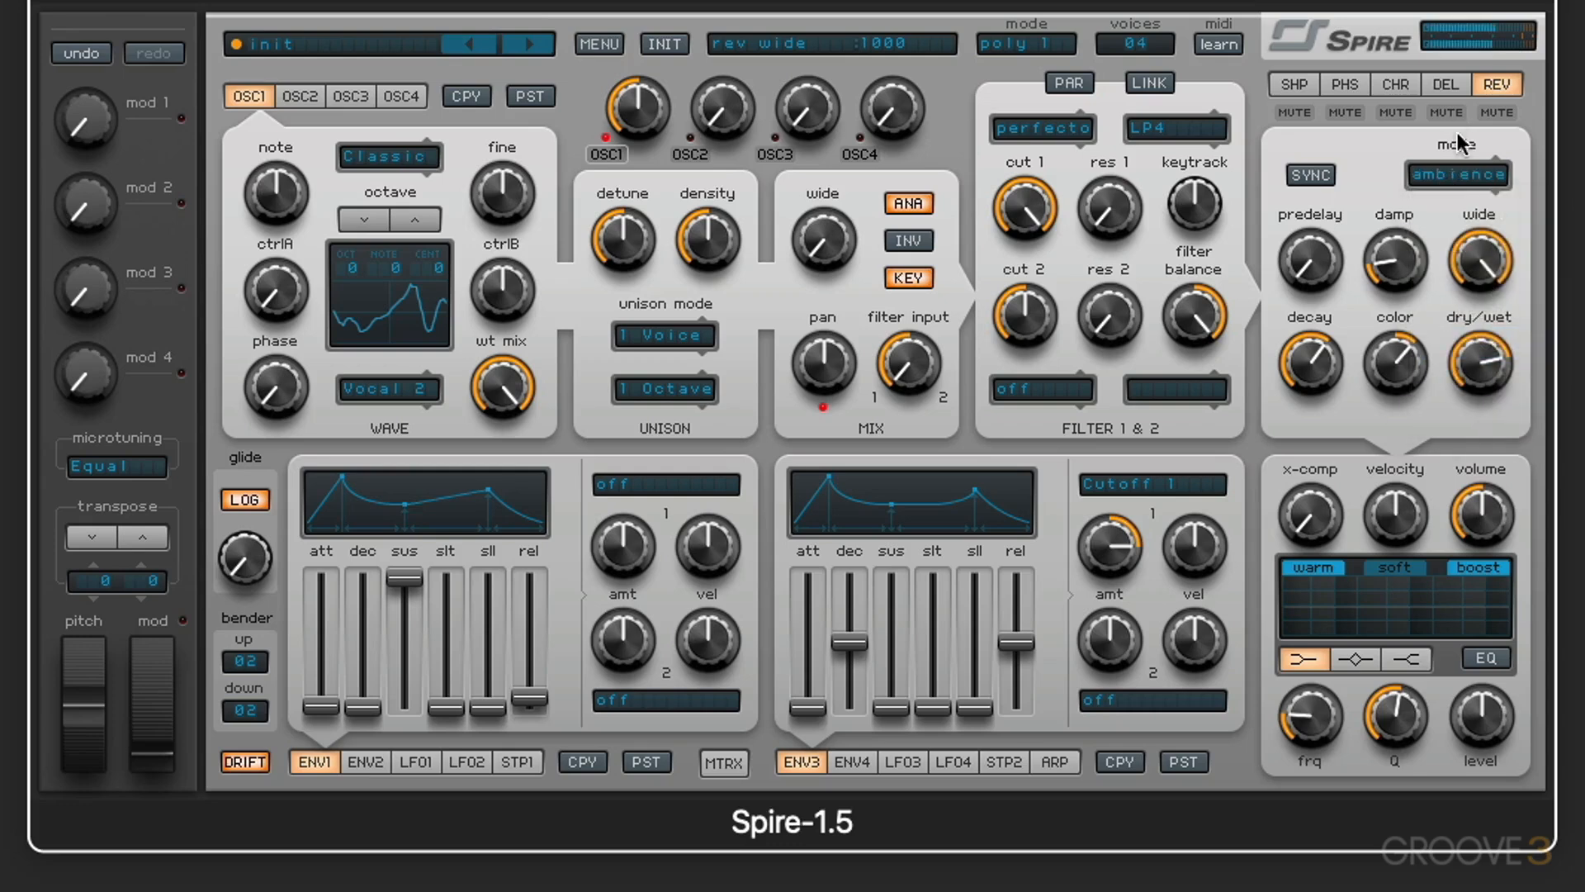
left_click(1451, 173)
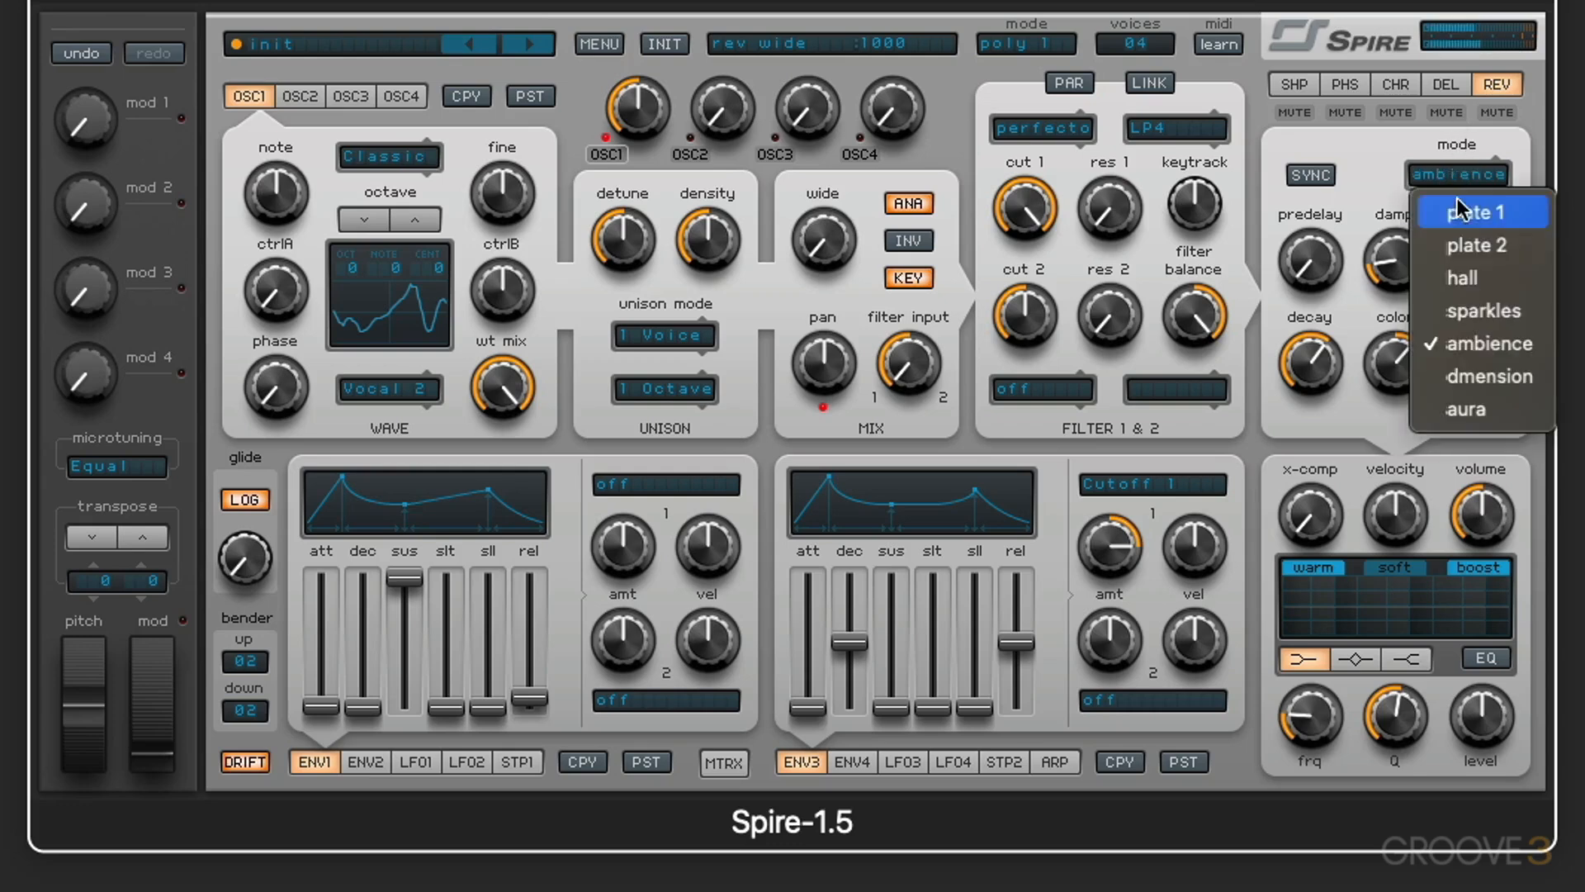
left_click(1487, 314)
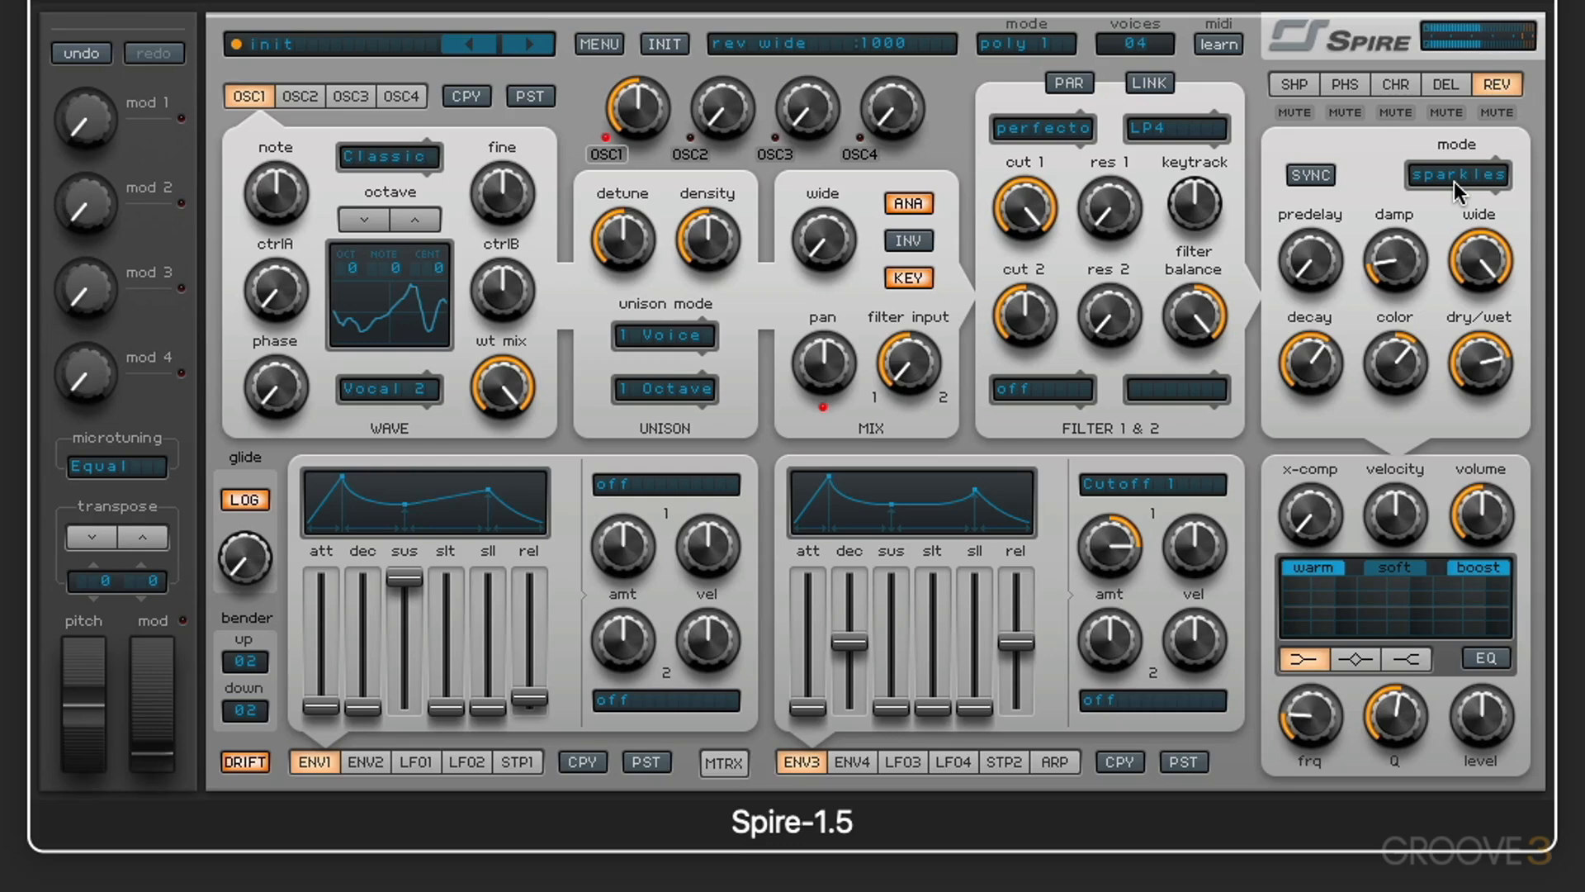
left_click(1455, 182)
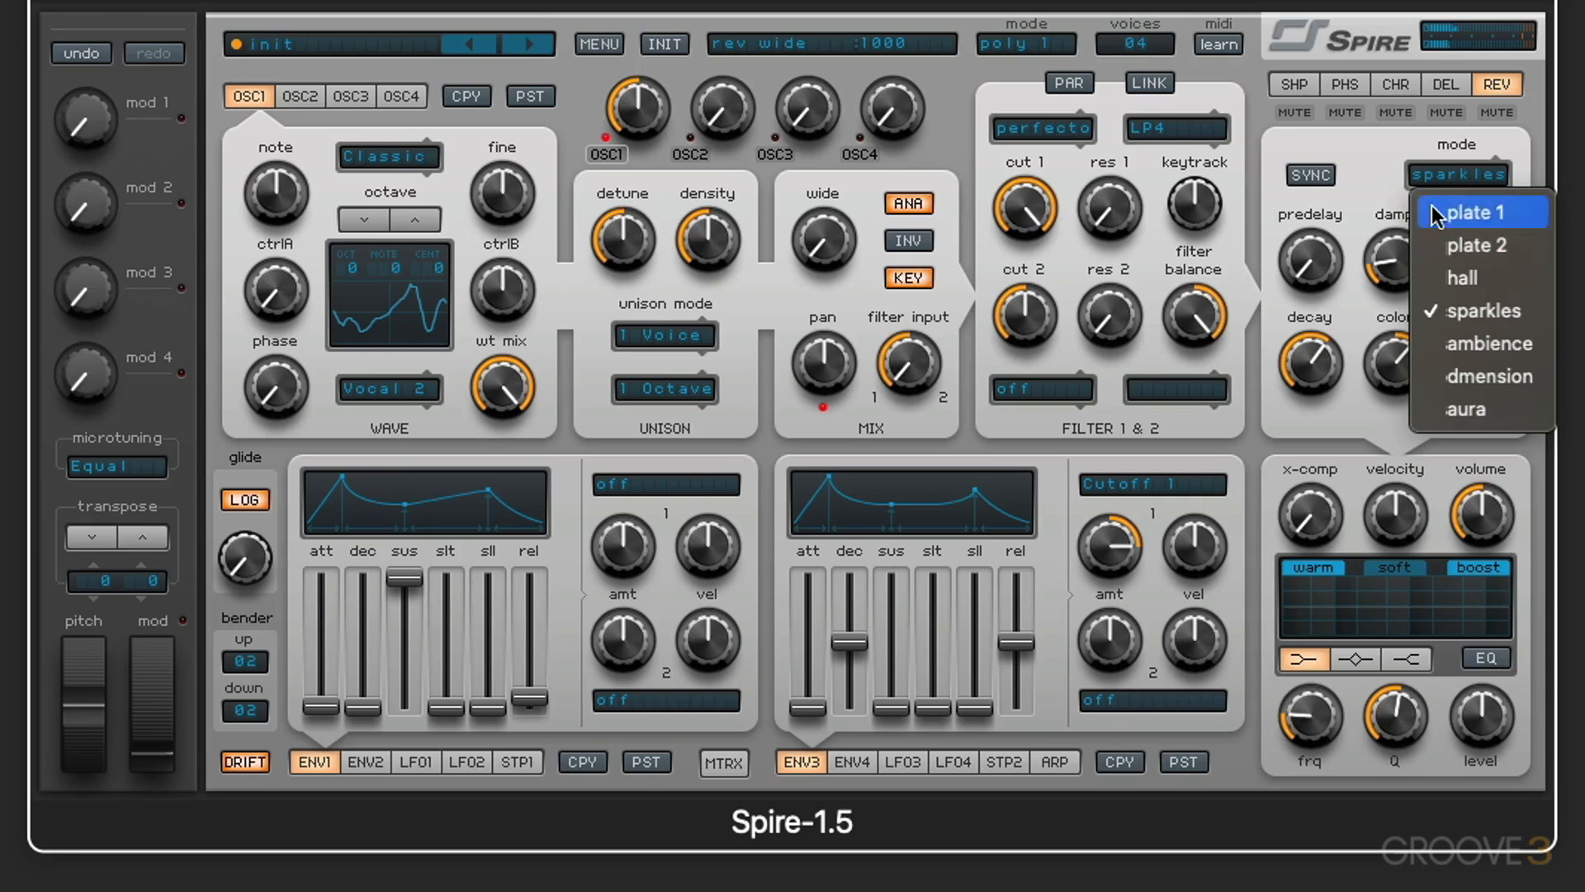
left_click(1375, 171)
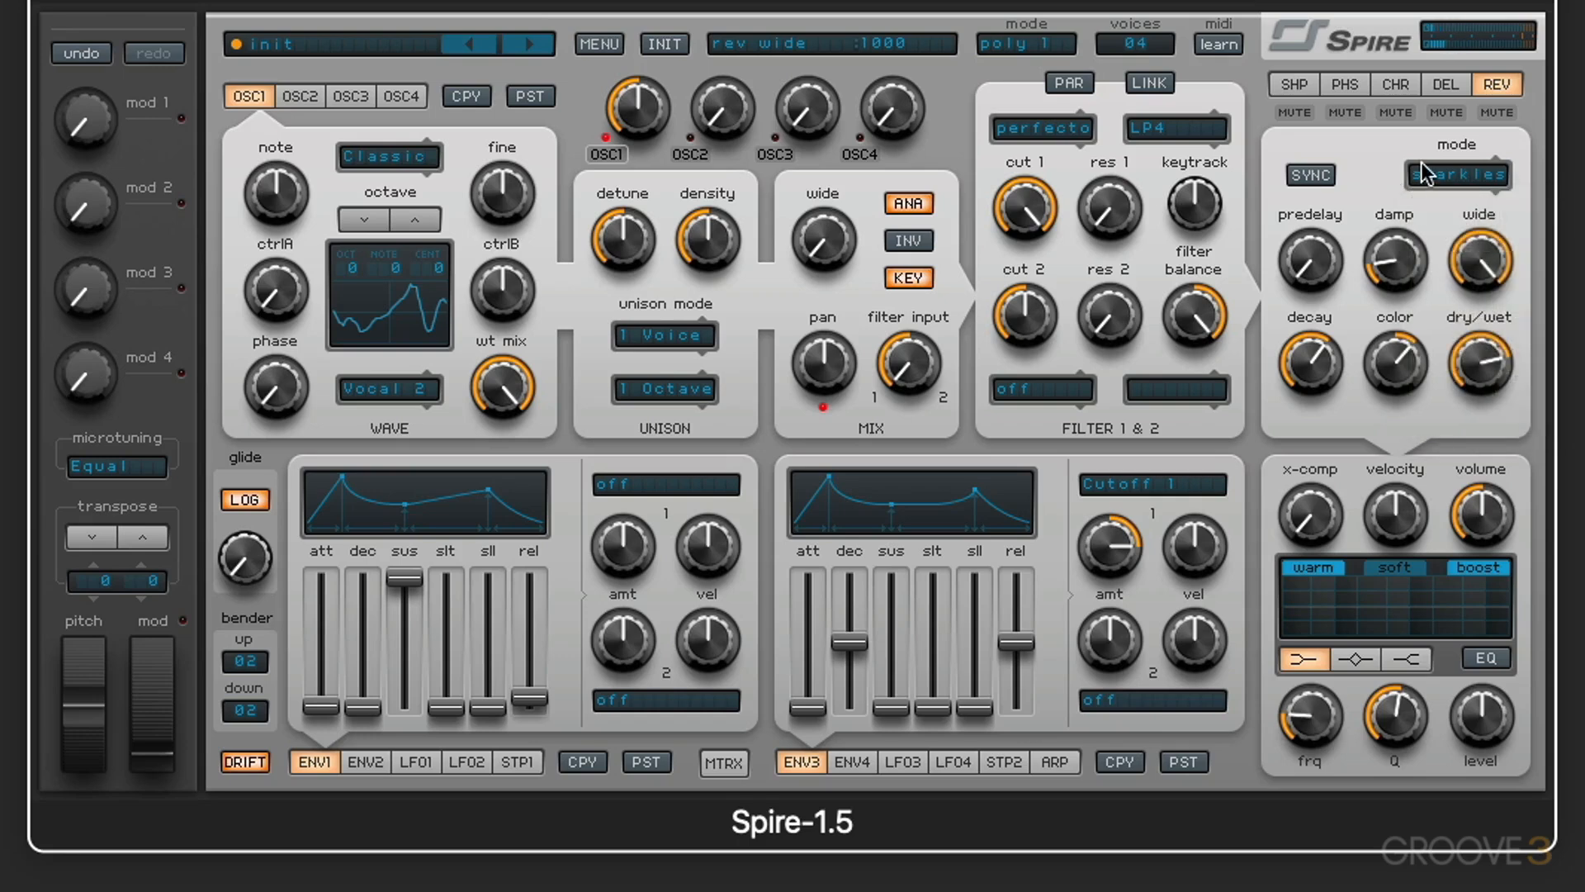
Step: Switch the reverb to plate 1 with a tempo-synced predelay of 1/2
left_click(1443, 174)
left_click(1312, 175)
left_click_drag(1314, 248, 1307, 161)
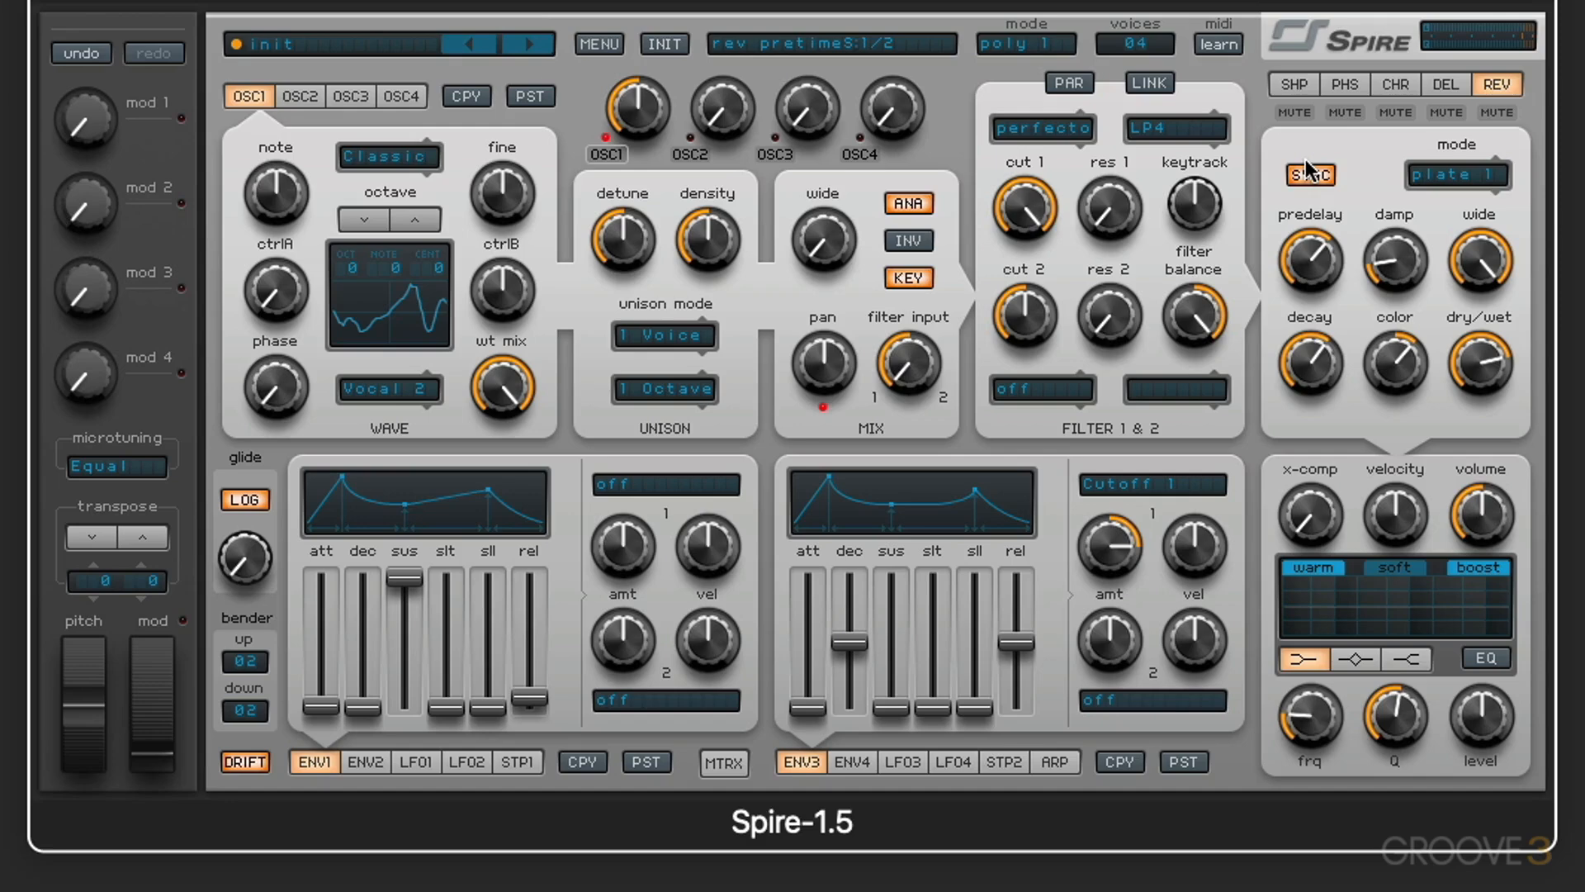
left_click(1311, 170)
Step: Sweep the reverb damp up to about 607, back down, and up again past 636 to compare the sound
mouse_move(1365, 228)
left_click_drag(1412, 266, 1373, 181)
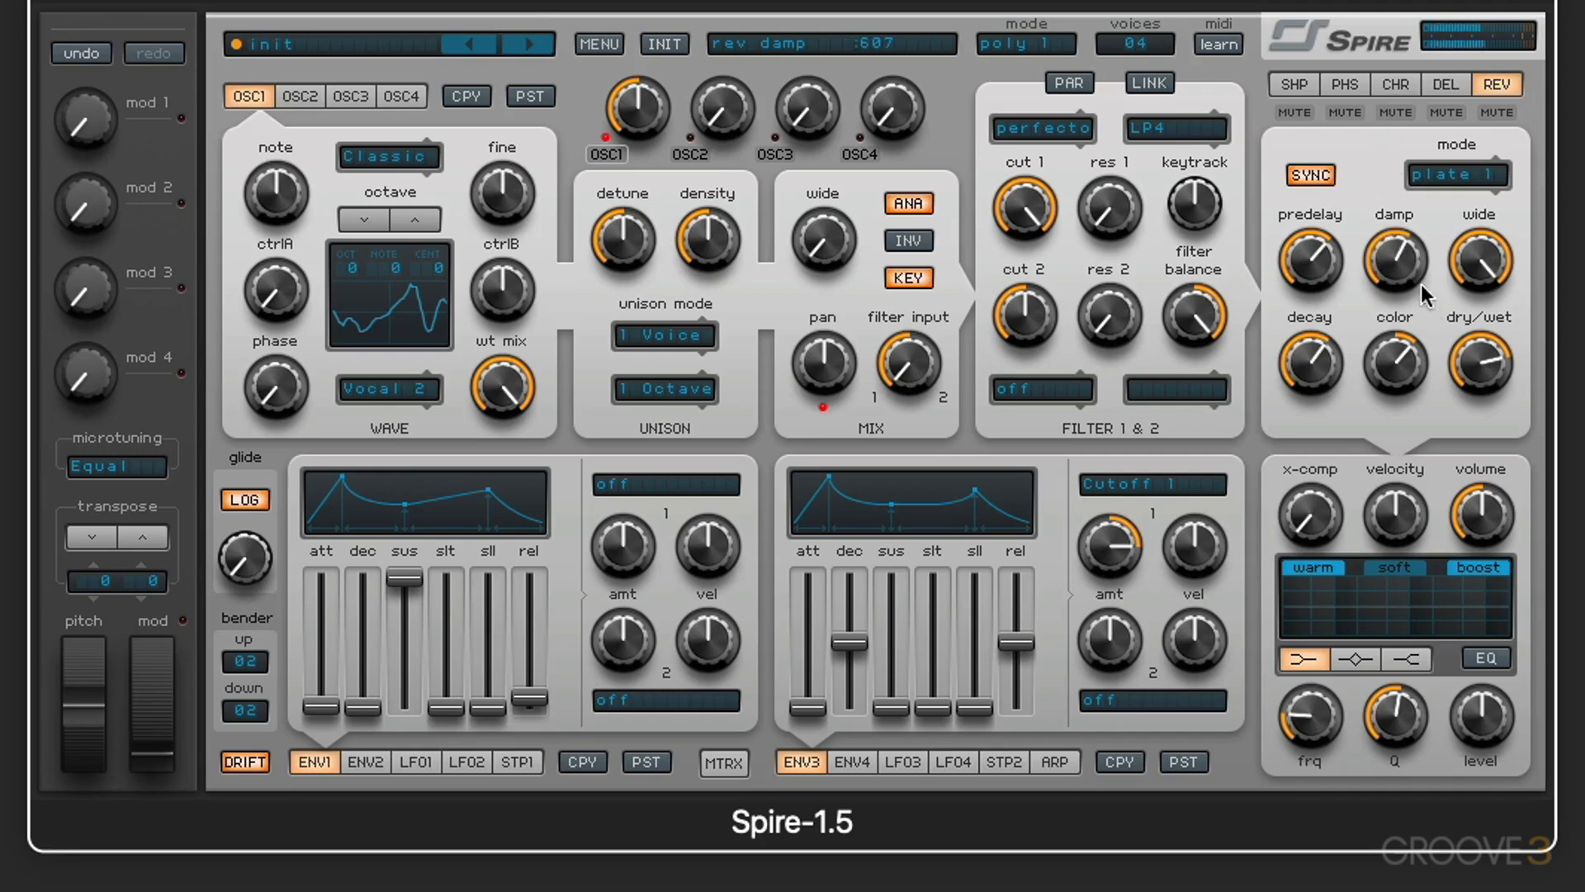
mouse_move(1322, 238)
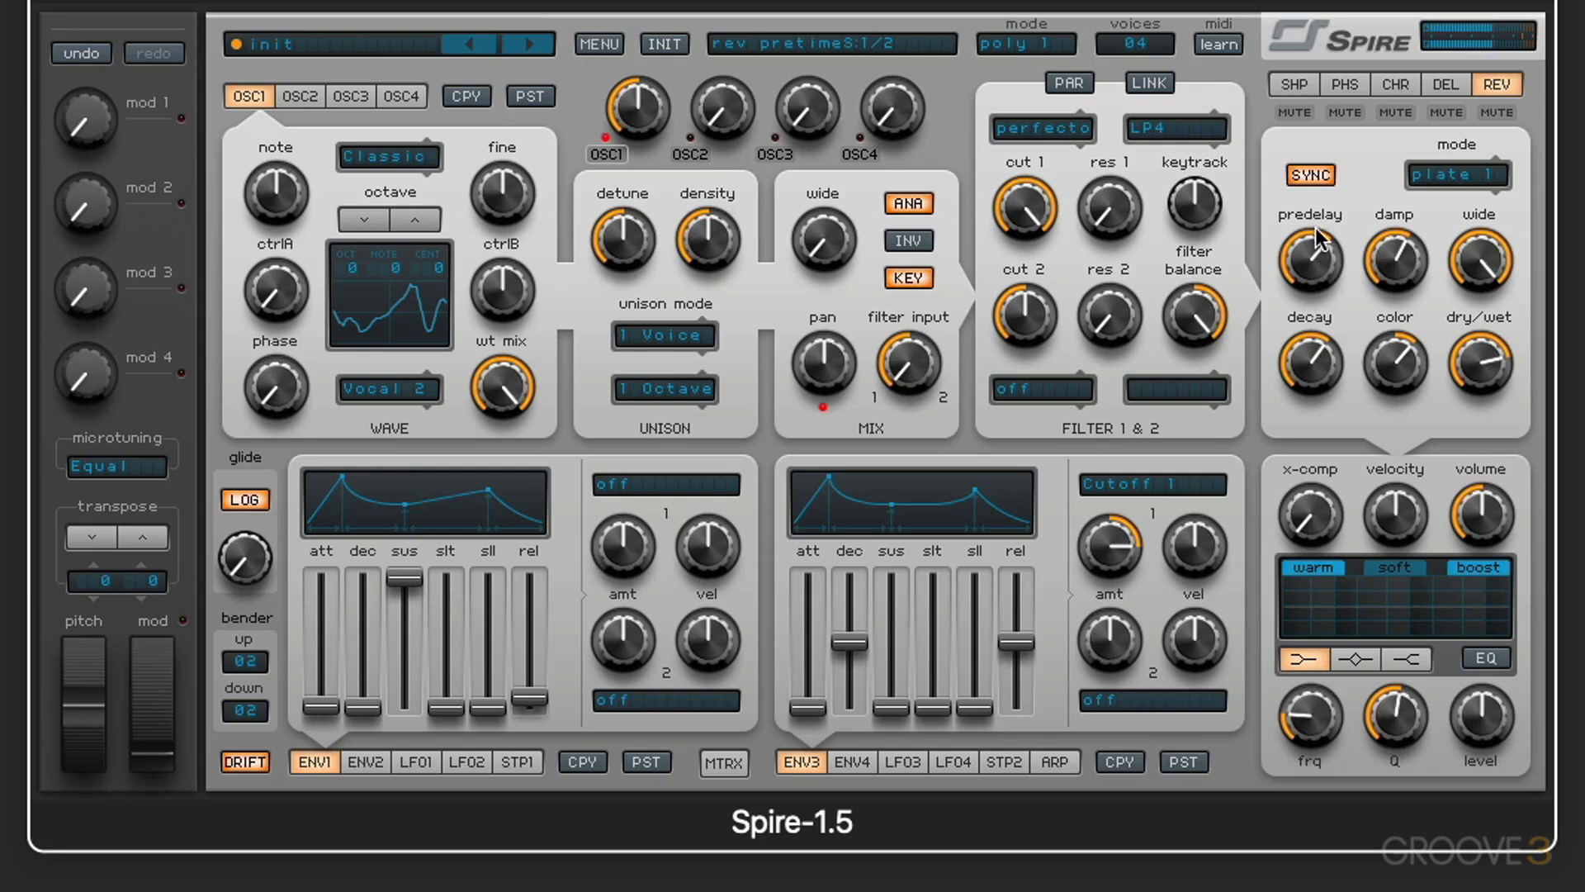
mouse_move(1390, 275)
left_click_drag(1390, 275, 1395, 338)
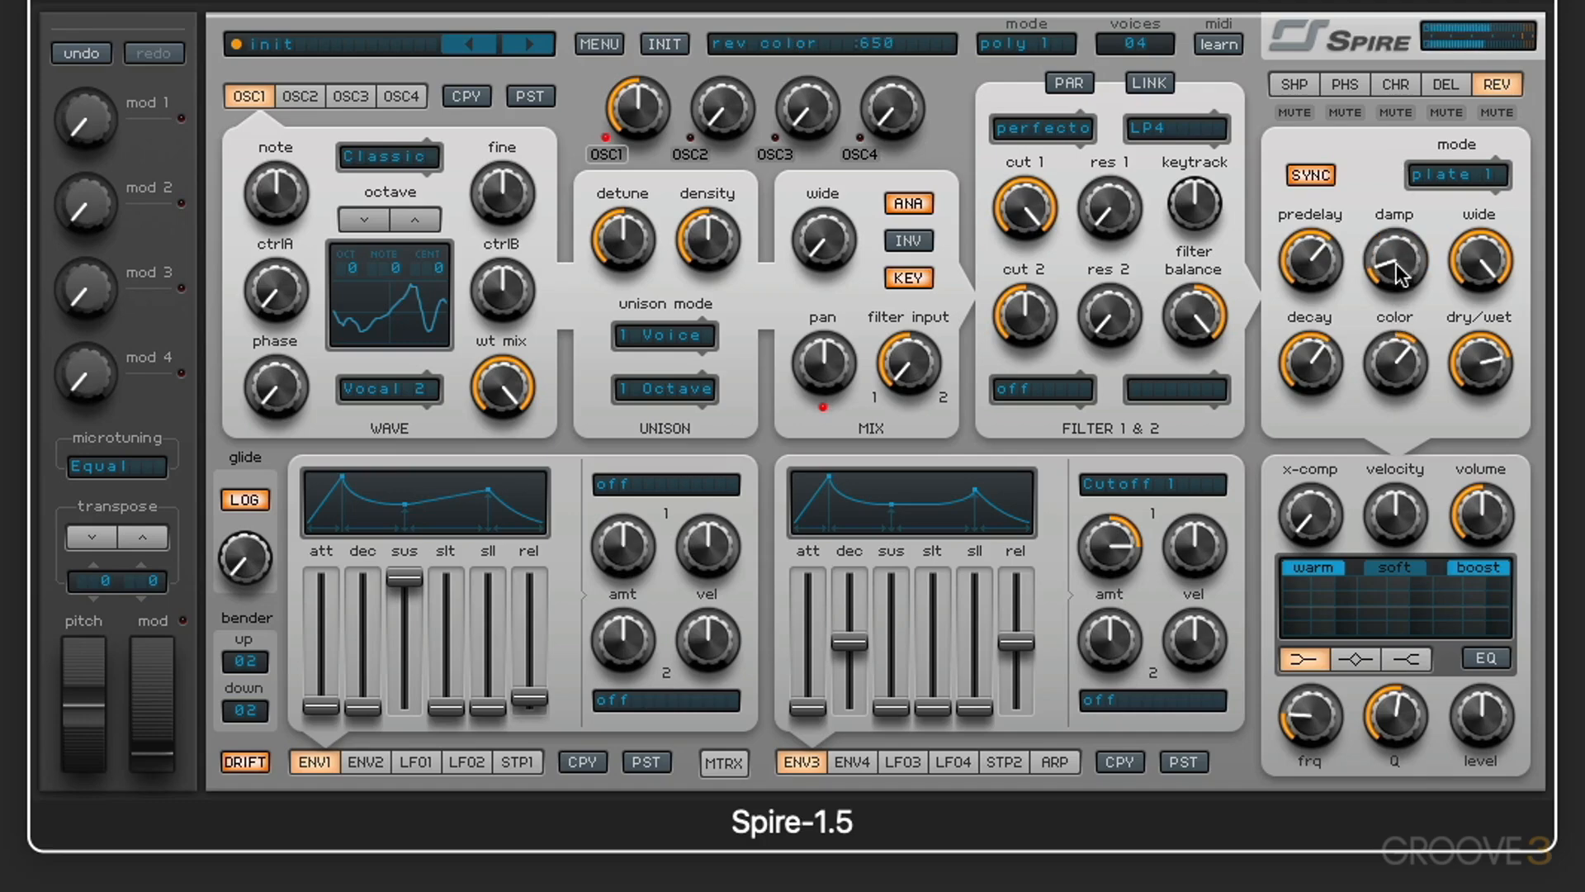
left_click_drag(1394, 263, 1401, 361)
left_click_drag(1398, 275, 1401, 117)
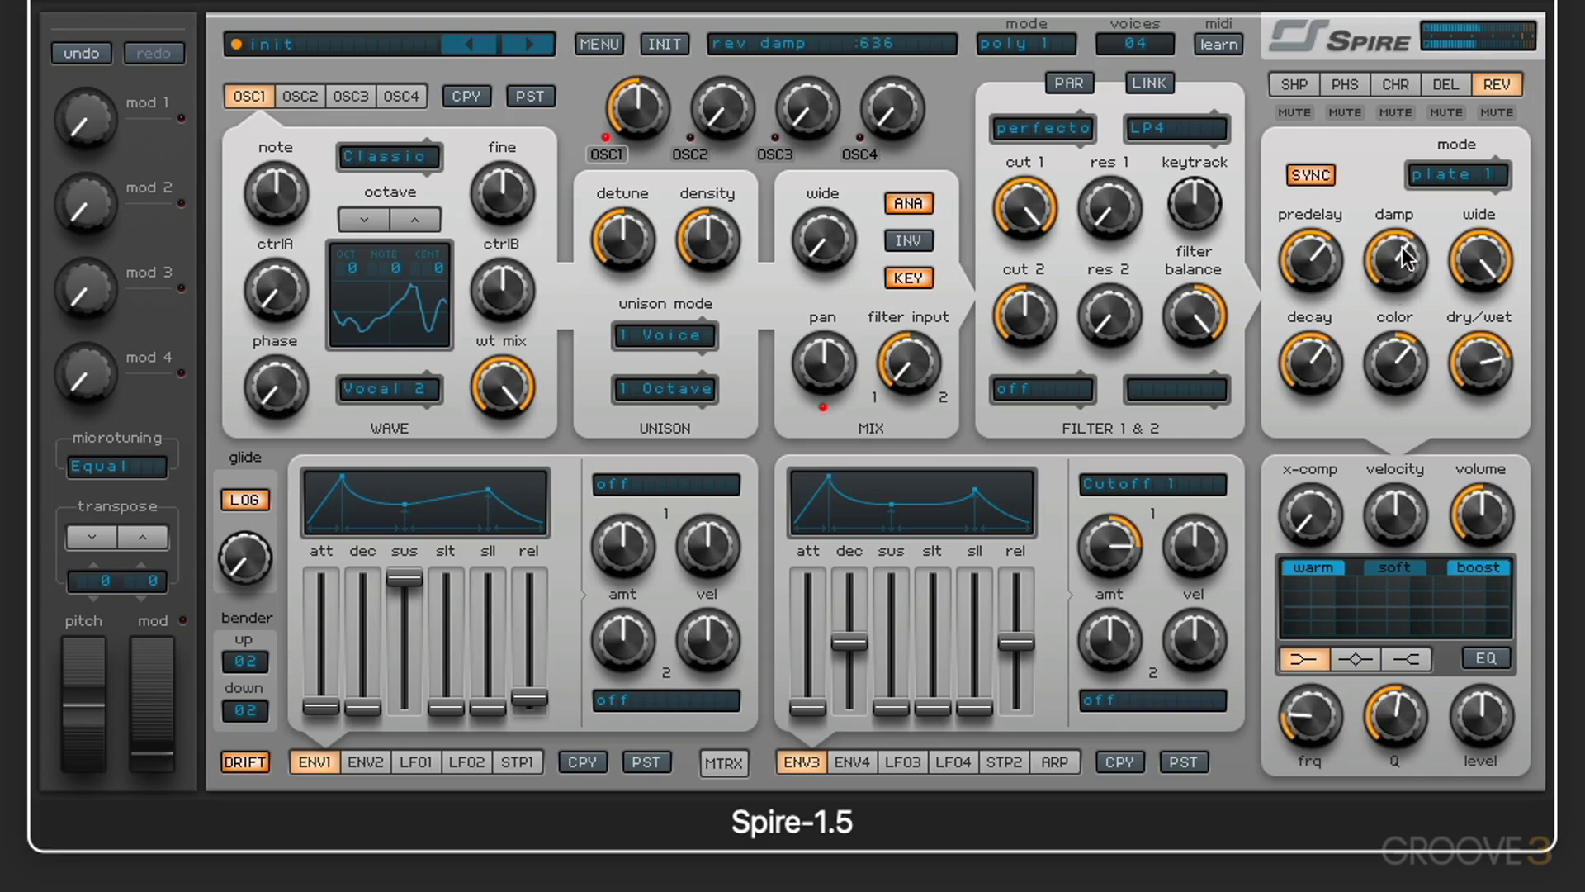
left_click_drag(1403, 249, 1396, 216)
Step: Compare the reverb wide at minimum and at 1000, finishing with both damp and wide at 0
left_click_drag(1478, 270, 1501, 644)
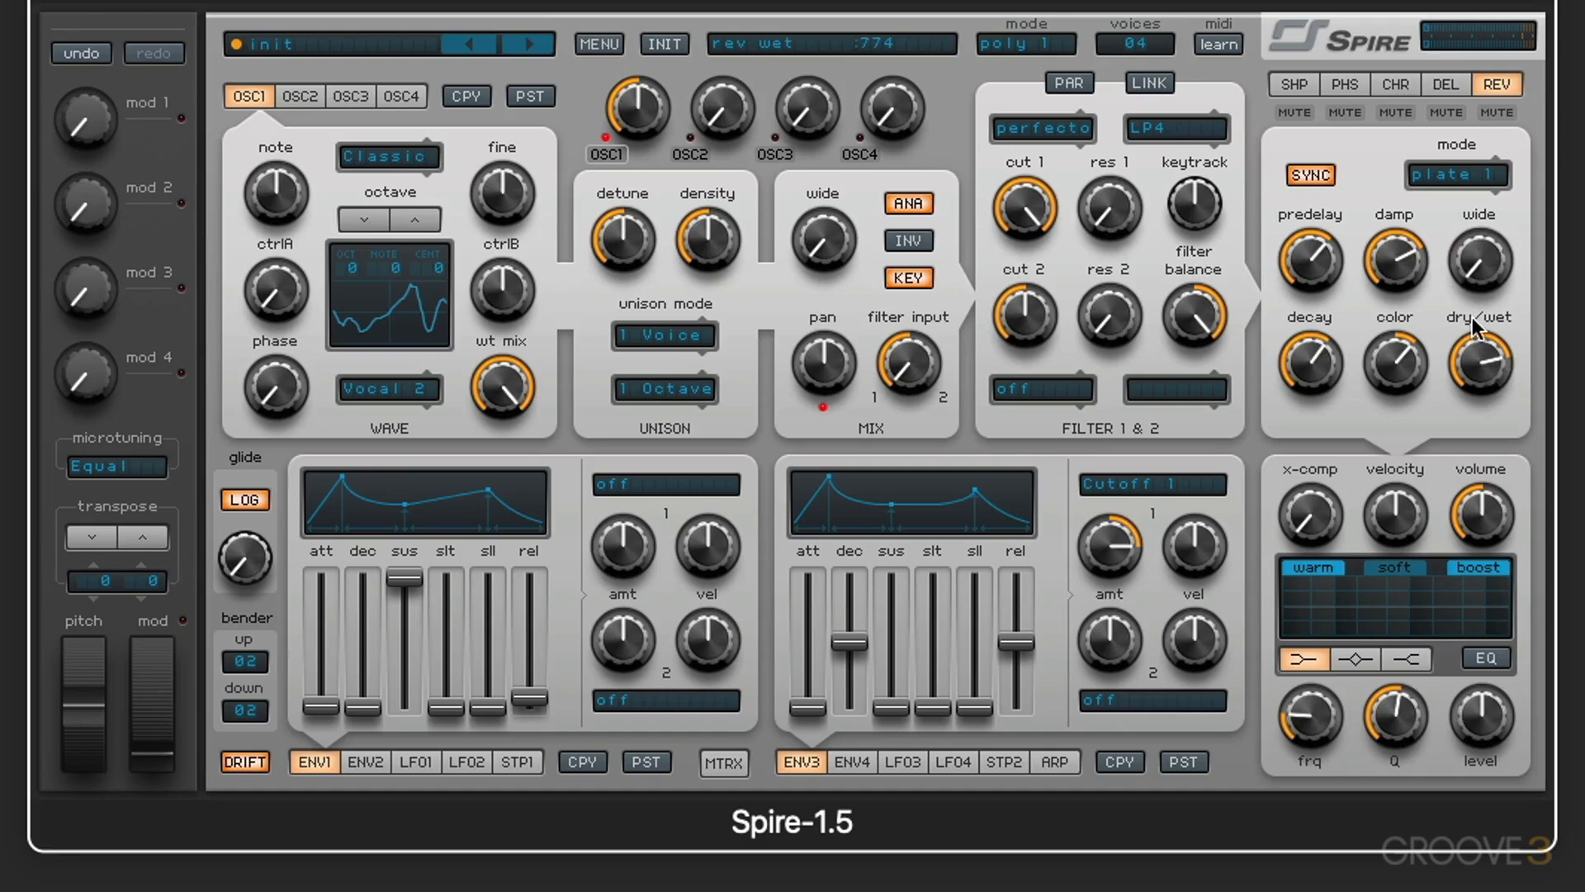
left_click_drag(1474, 290, 1462, 170)
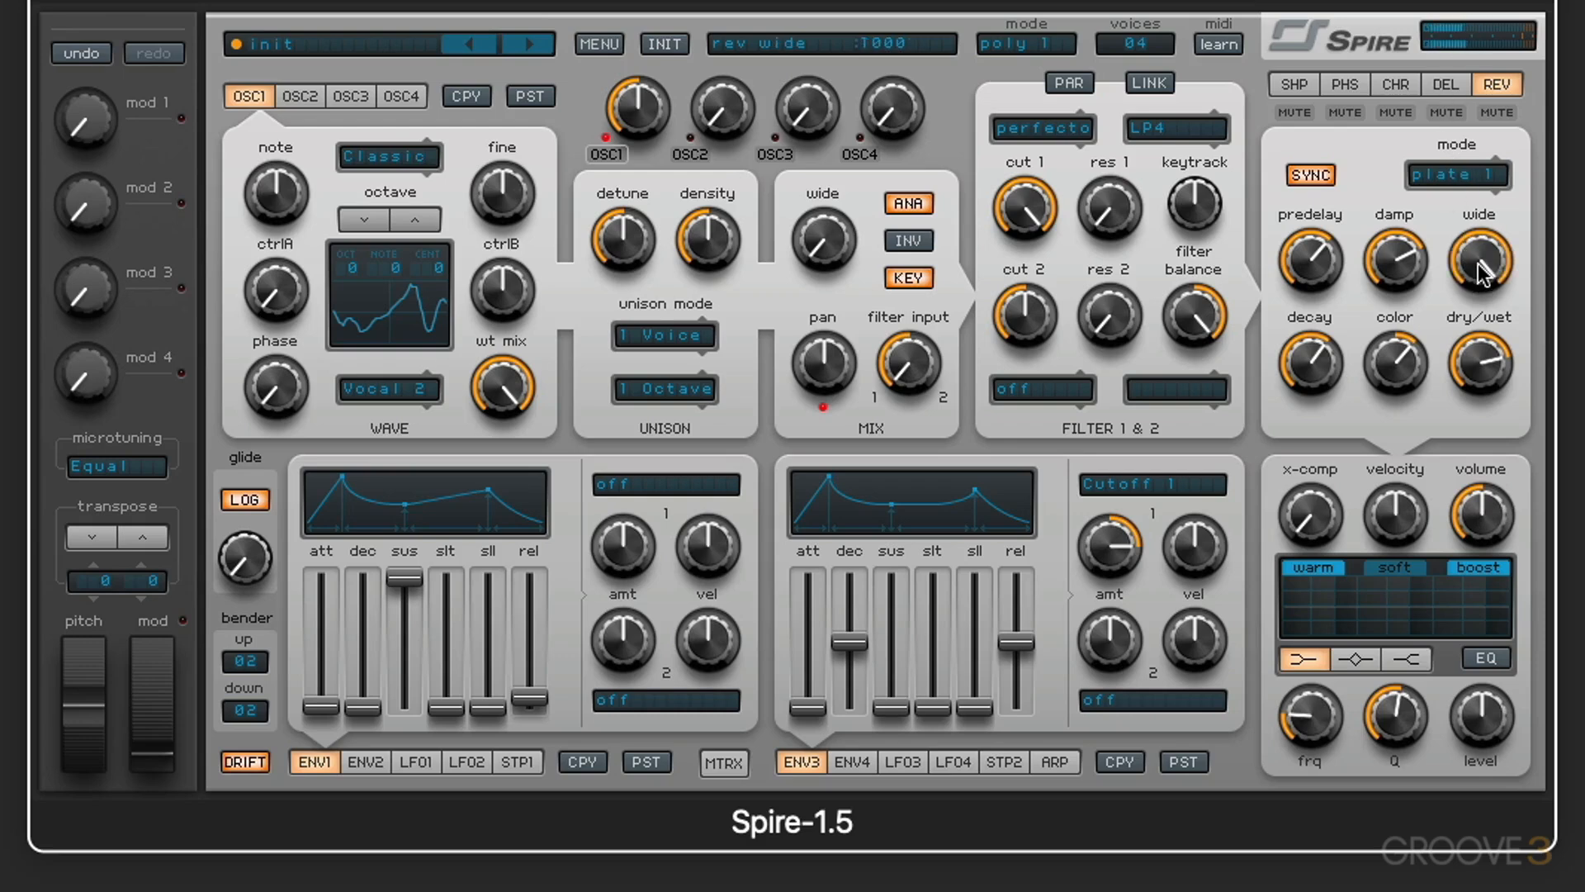
left_click_drag(1422, 273, 1410, 656)
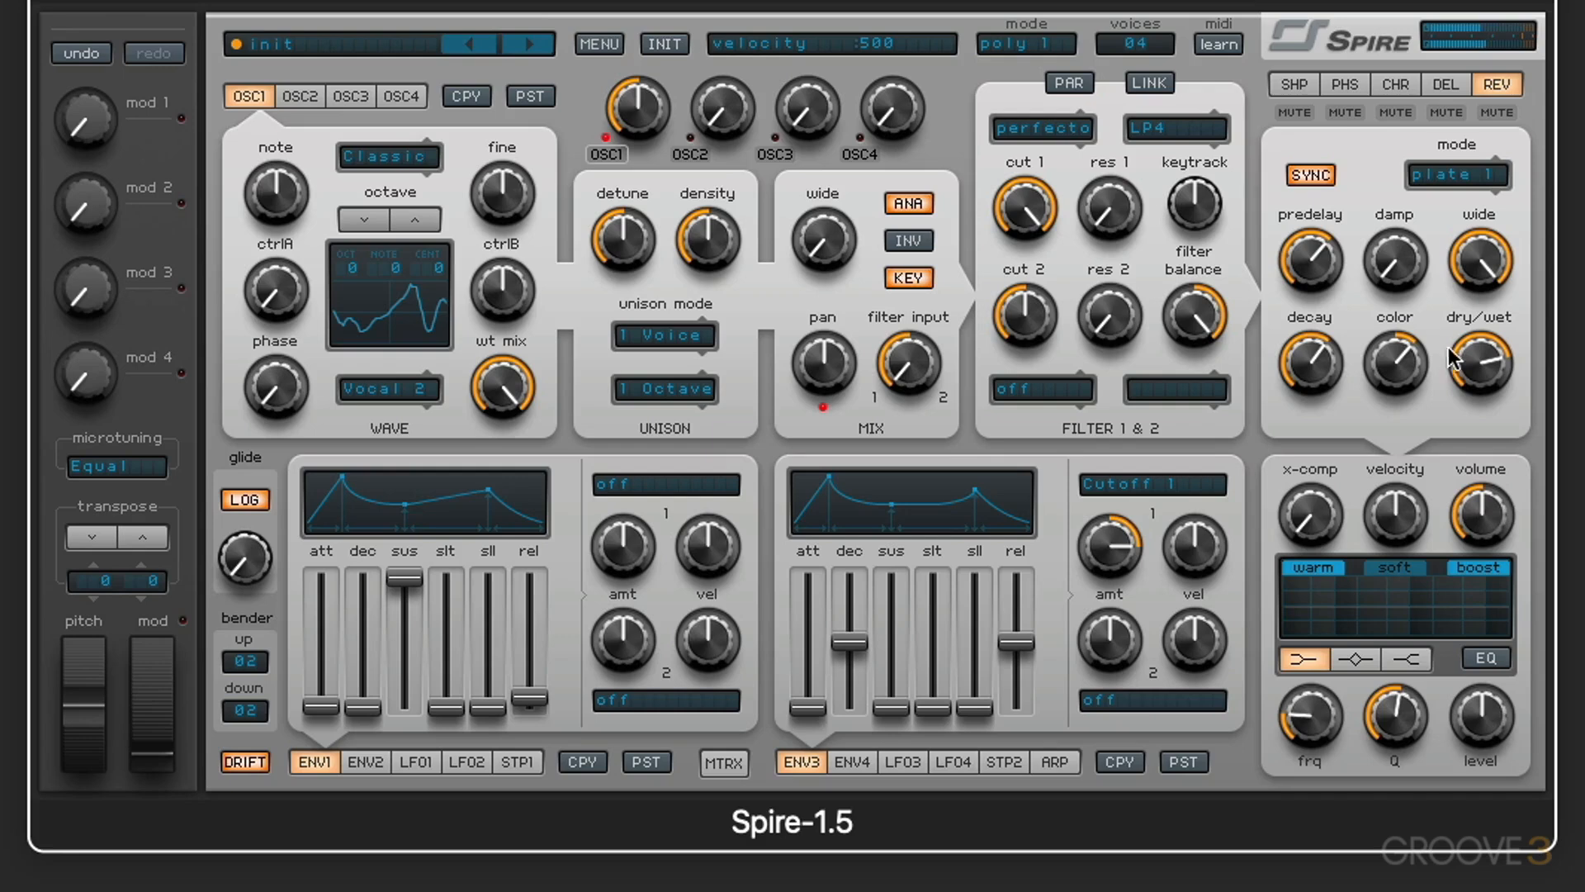
left_click_drag(1468, 272, 1479, 745)
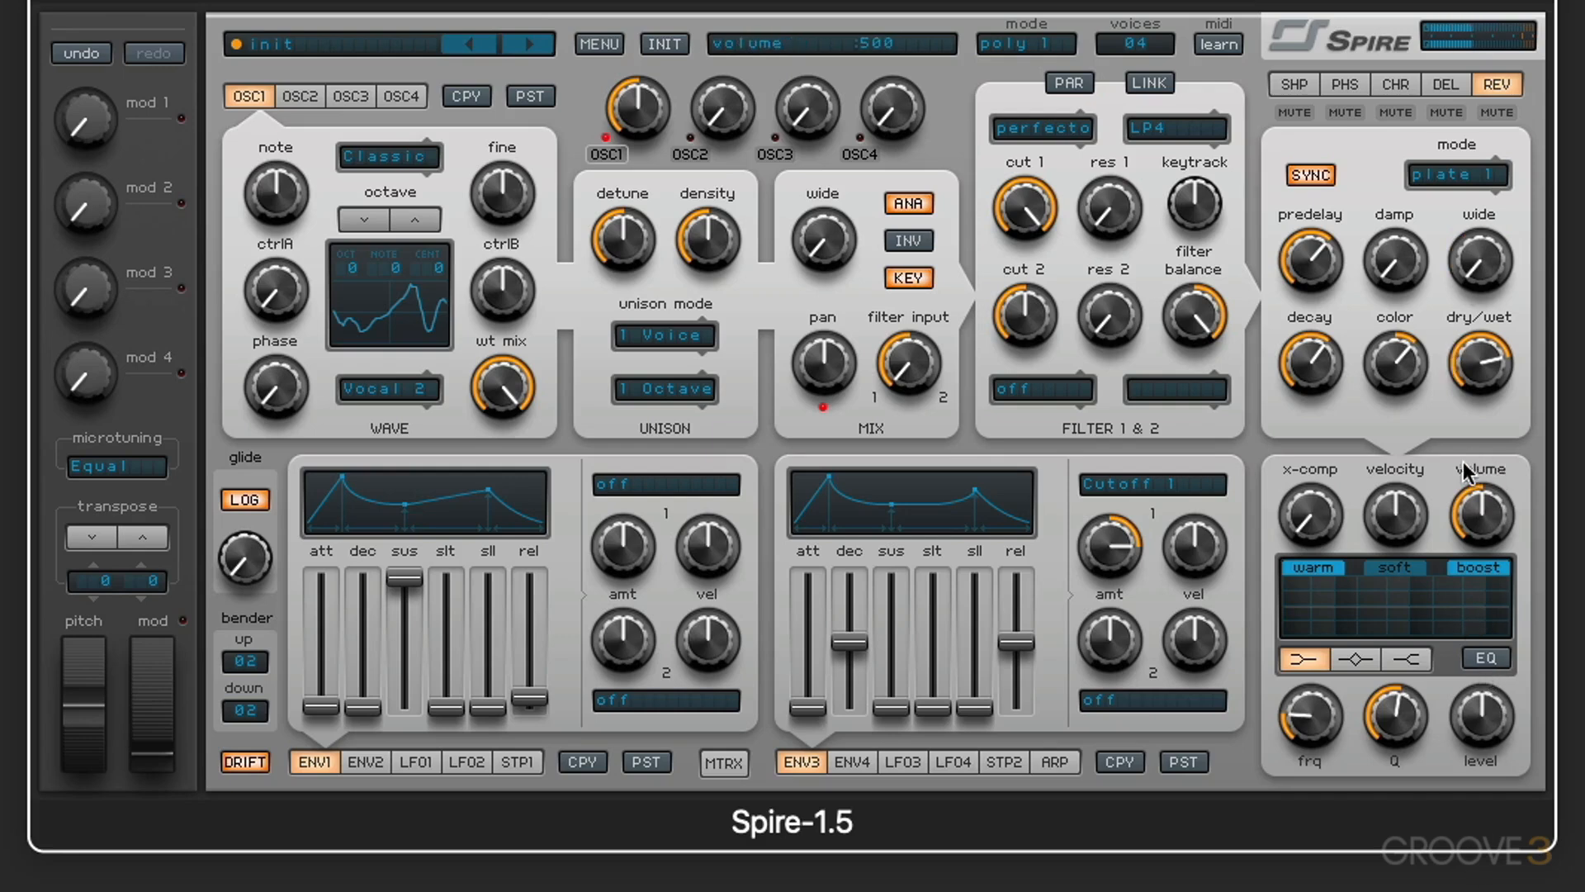
Step: Try the reverb decay at 1000 before setting it to about 358, and sweep color down to 146 and back to about the middle
left_click_drag(1317, 341, 1319, 157)
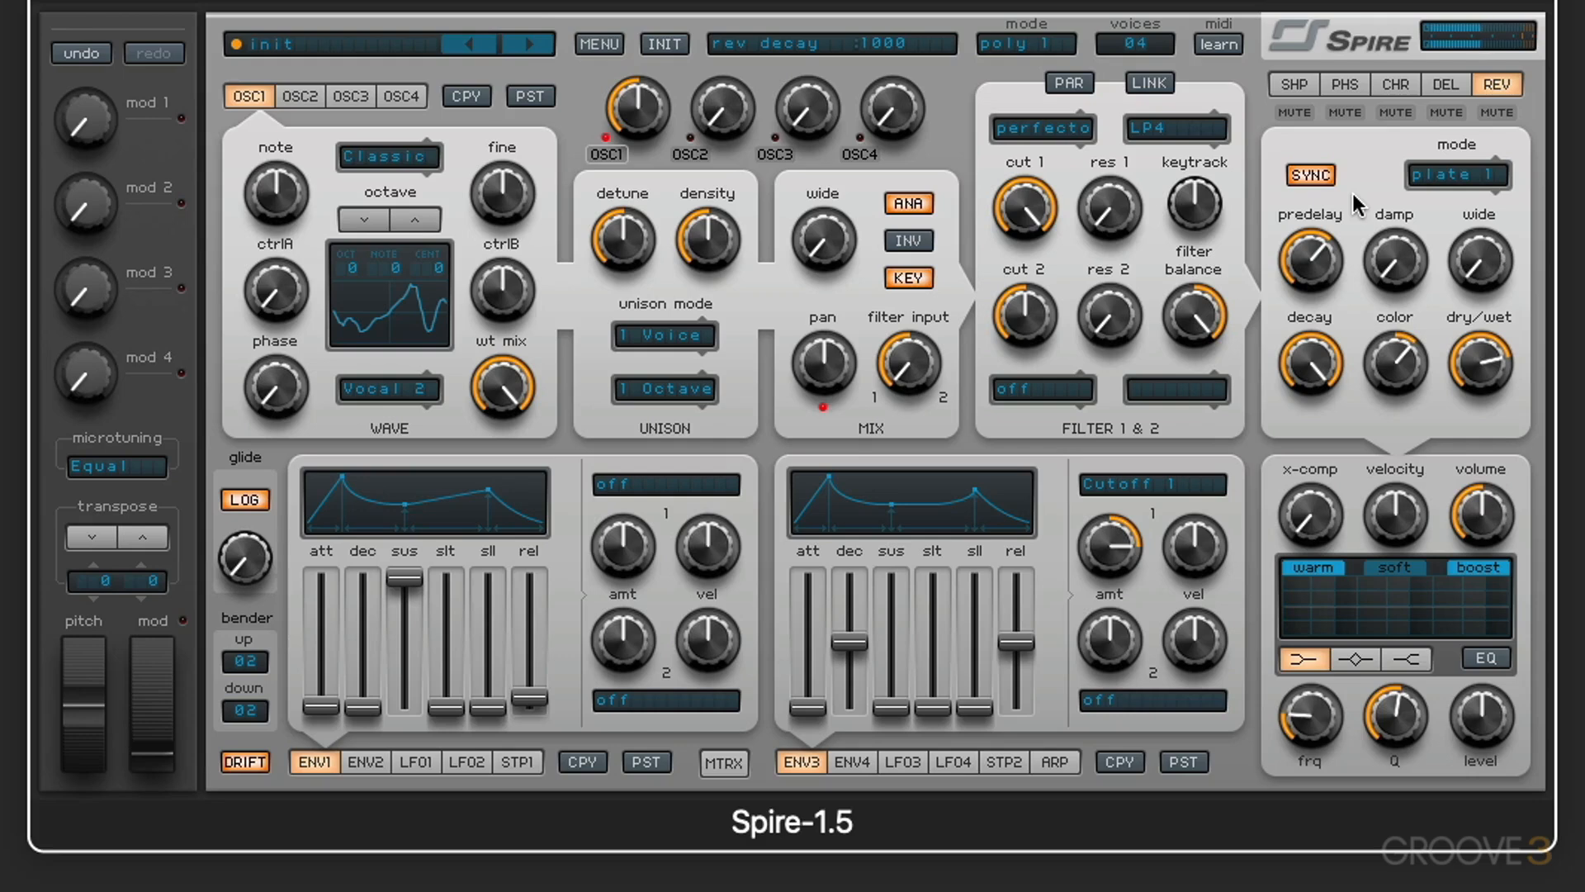
left_click_drag(1312, 357, 1319, 434)
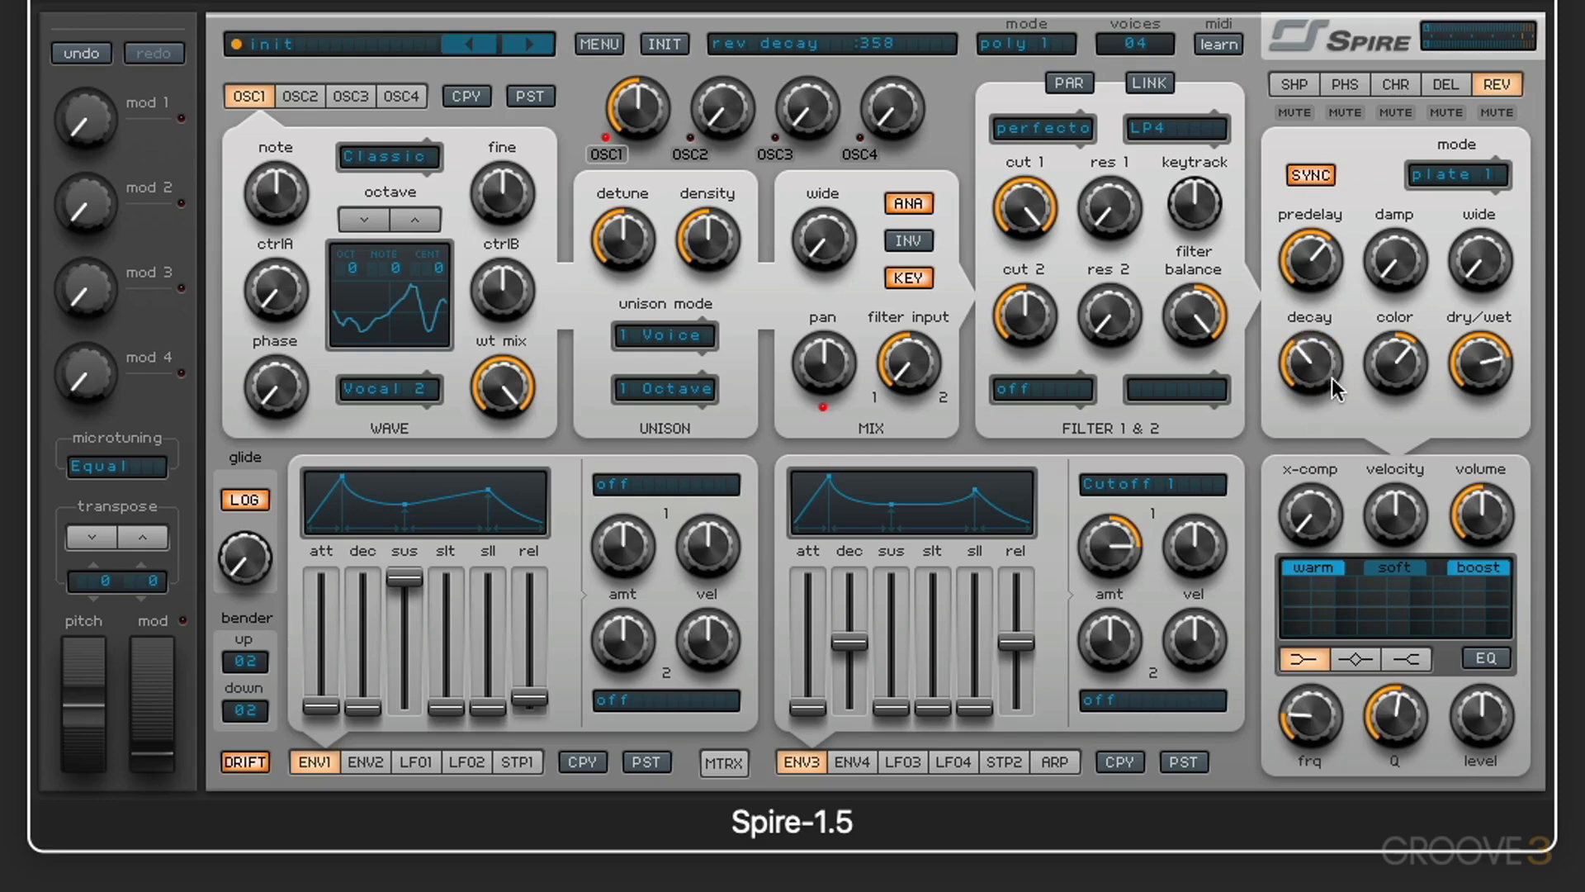
mouse_move(1413, 284)
left_click_drag(1398, 354, 1397, 419)
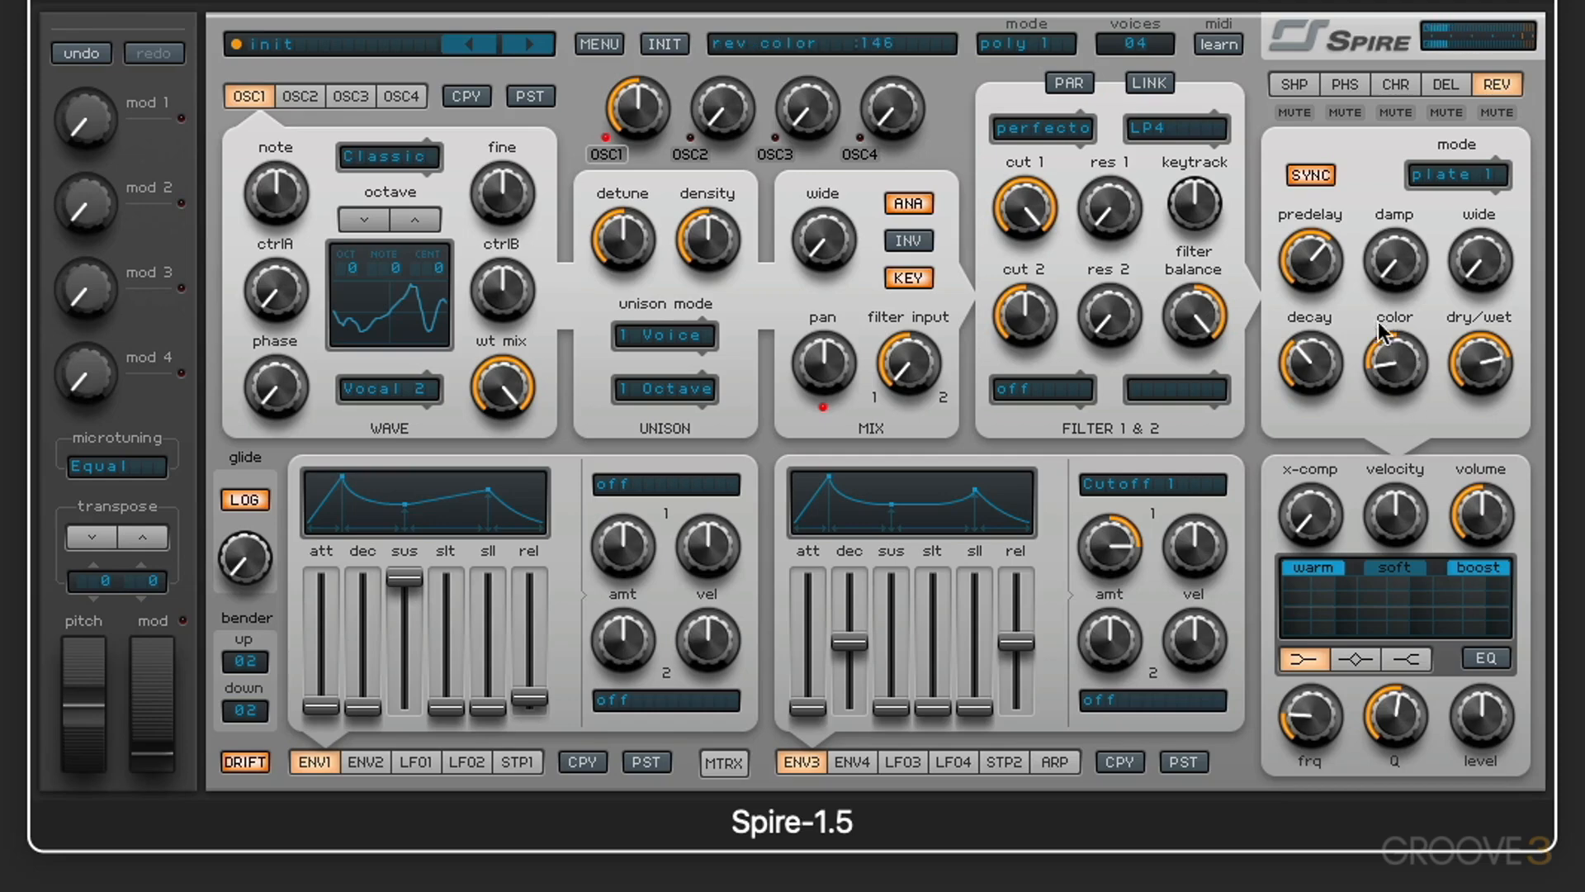
left_click_drag(1405, 365, 1389, 240)
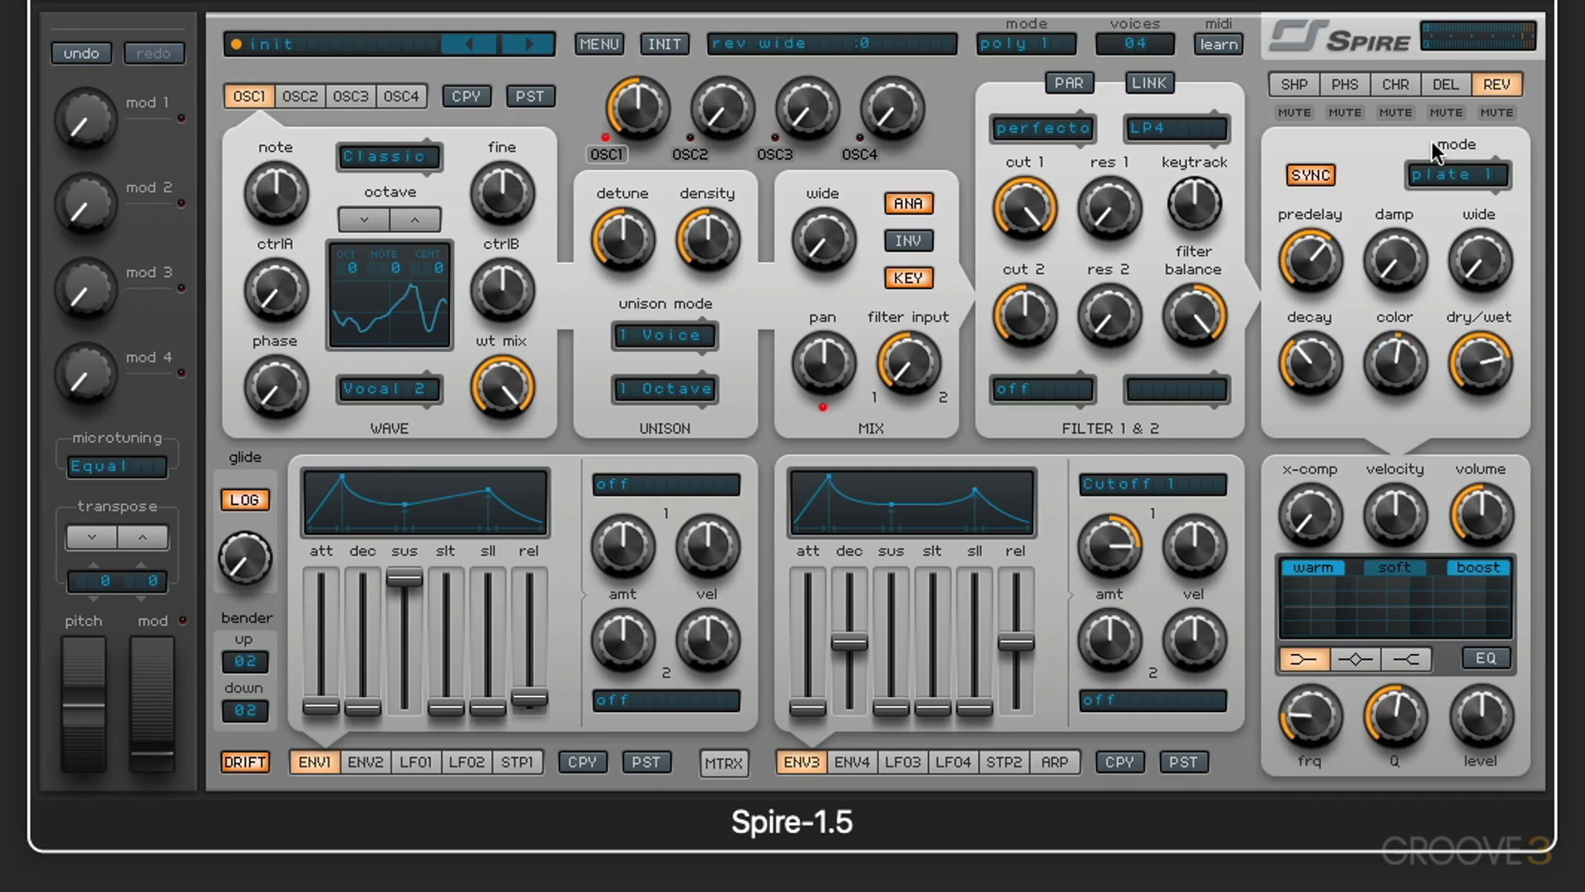
Step: Mute and unmute the reverb, delay, chorus and phaser one after another
left_click(1492, 112)
left_click(1489, 111)
left_click(1450, 107)
left_click(1435, 108)
left_click(1396, 111)
left_click(1396, 112)
left_click(1345, 112)
left_click(1345, 111)
Step: Review the shaper, phaser, chorus and delay settings, including the phaser stages and chorus mode lists, and return to the reverb settings
left_click(1294, 84)
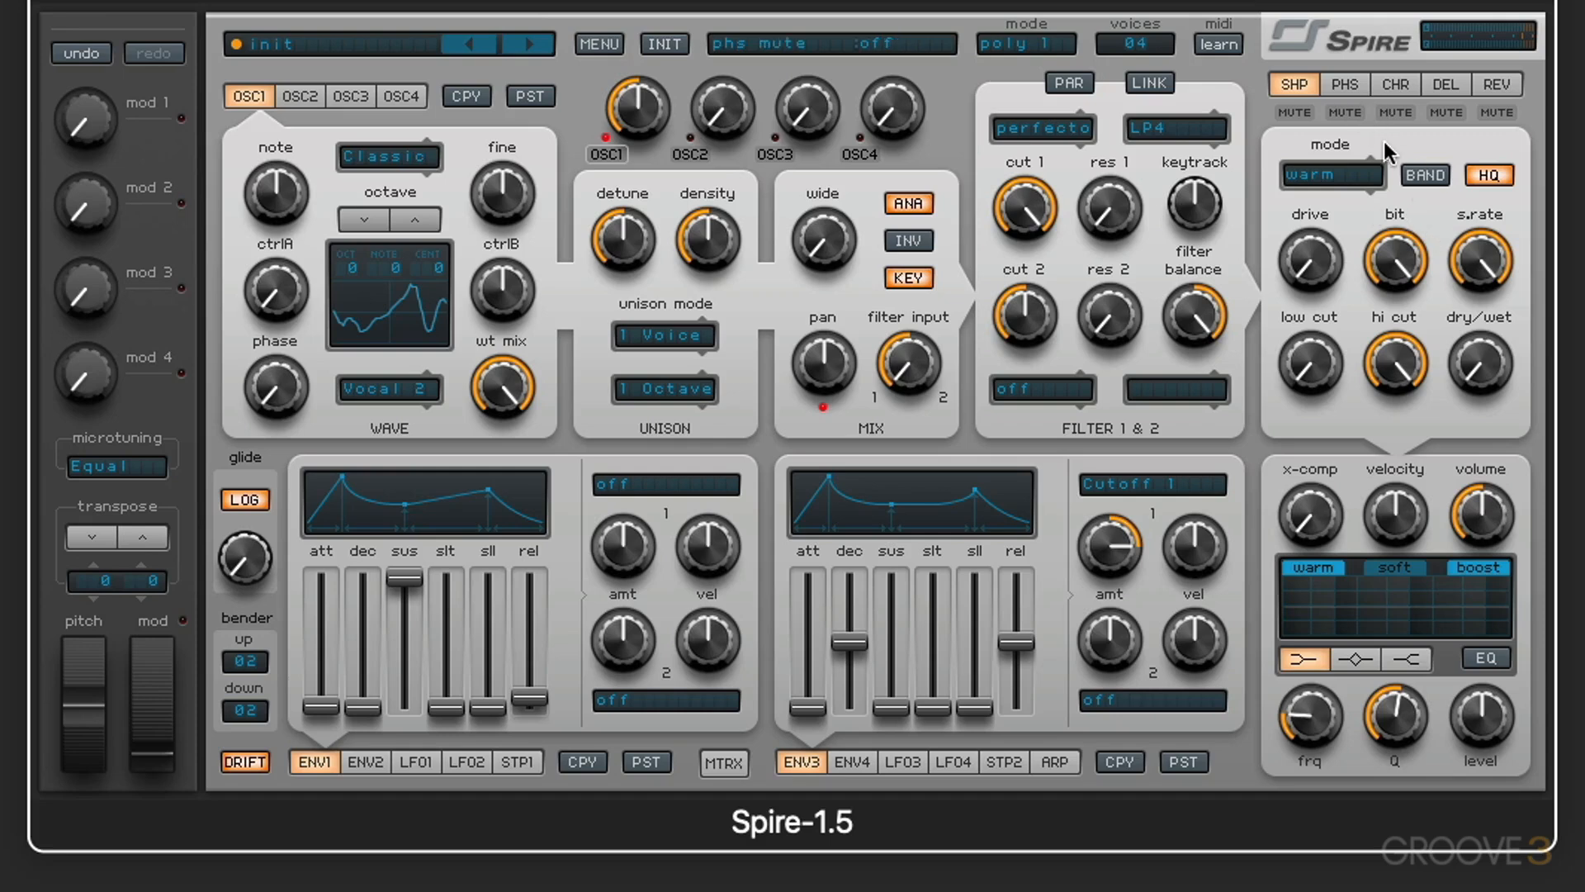
left_click(1345, 84)
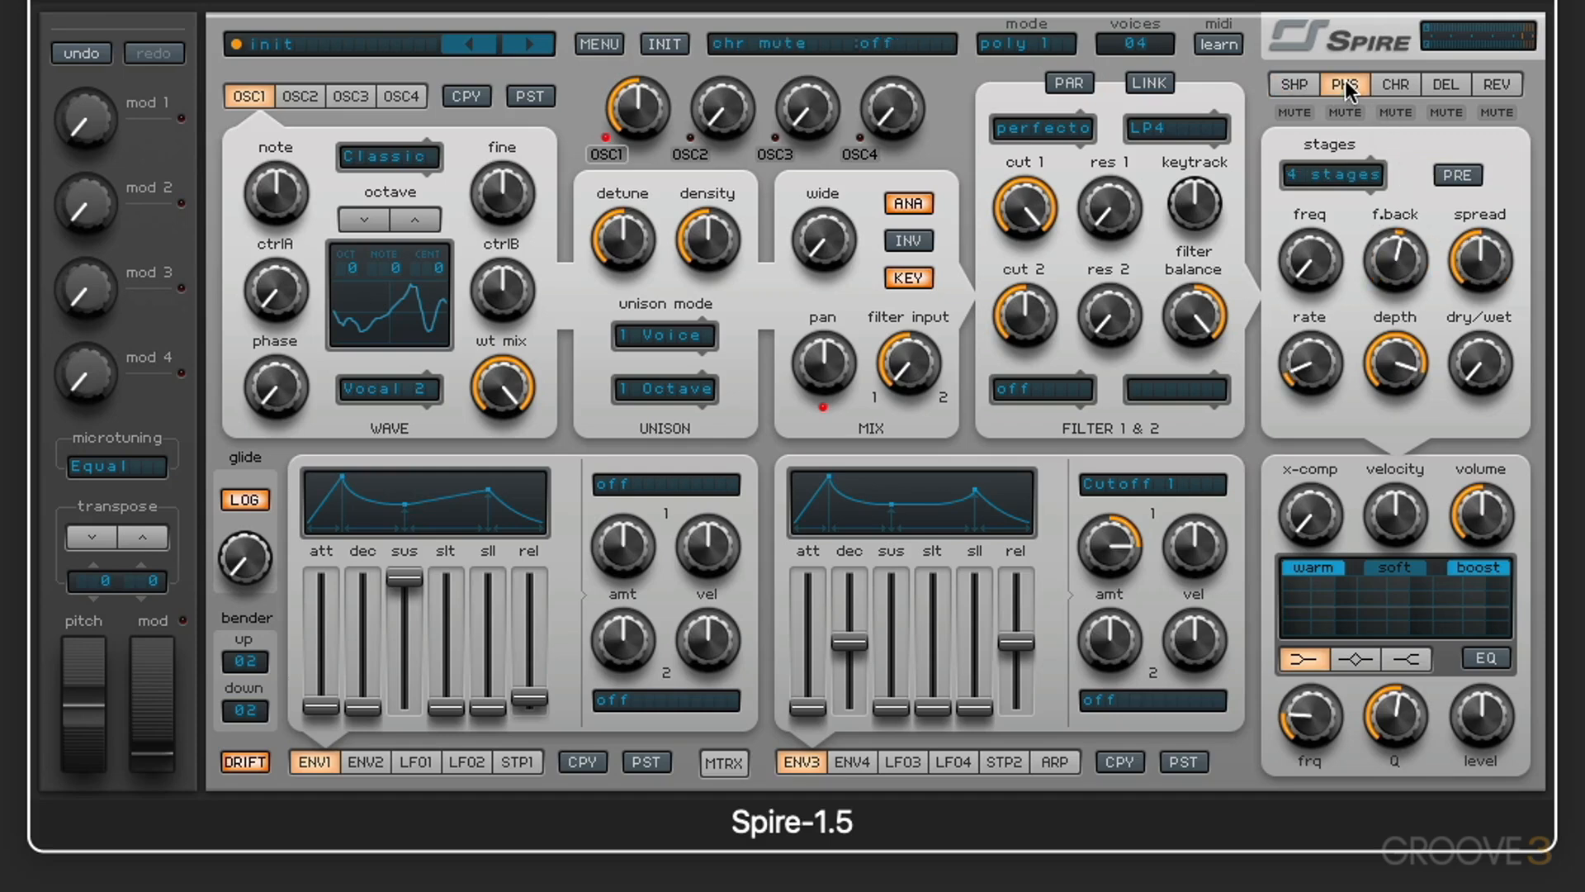
left_click(1354, 175)
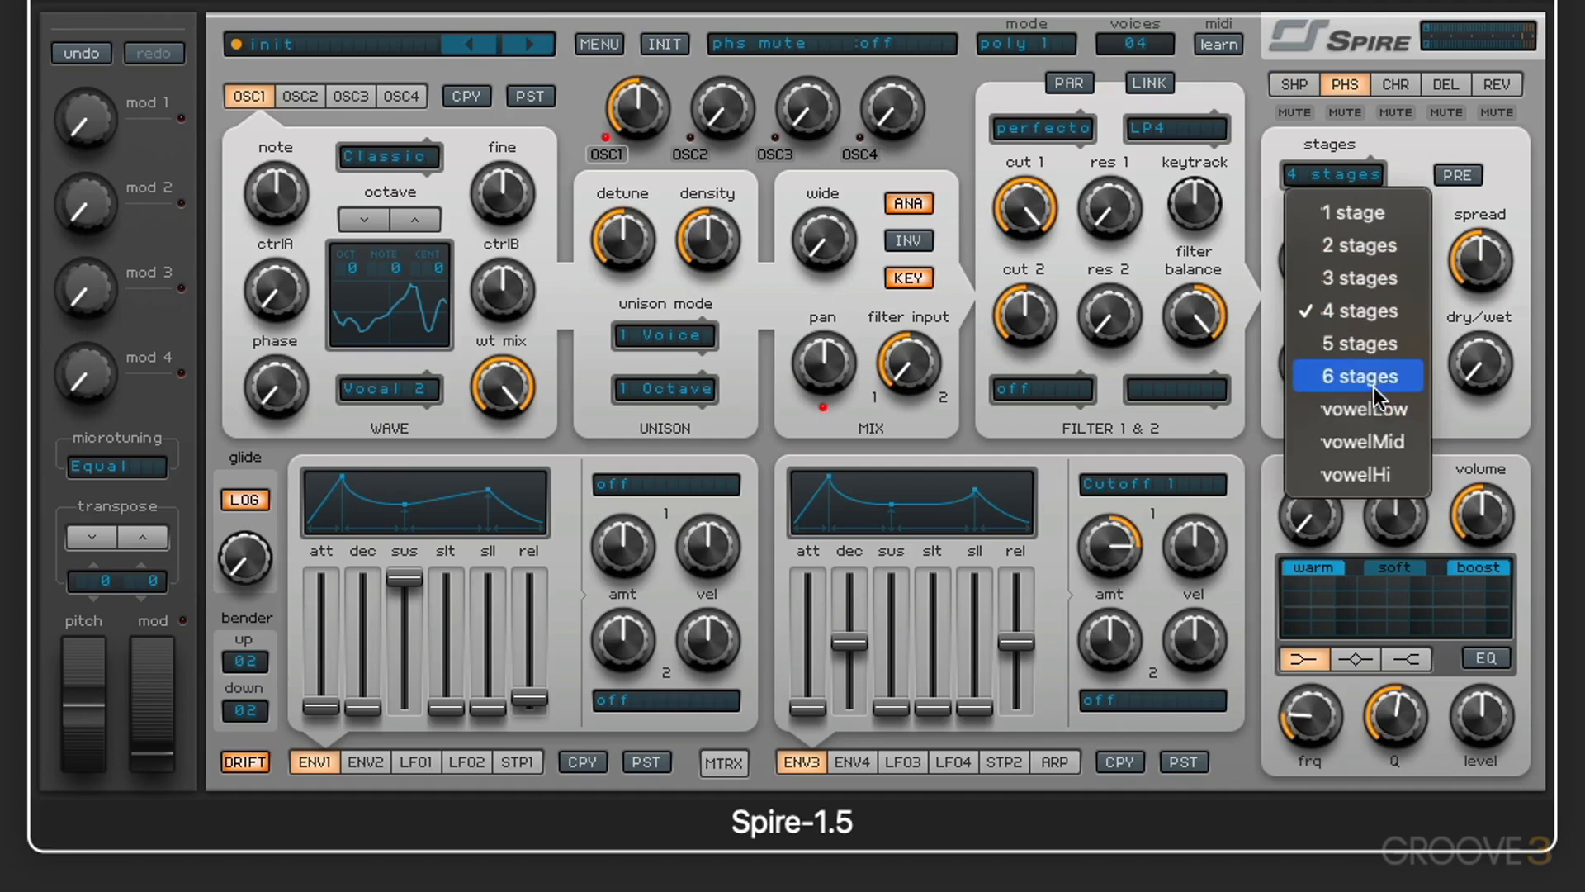
left_click(1490, 129)
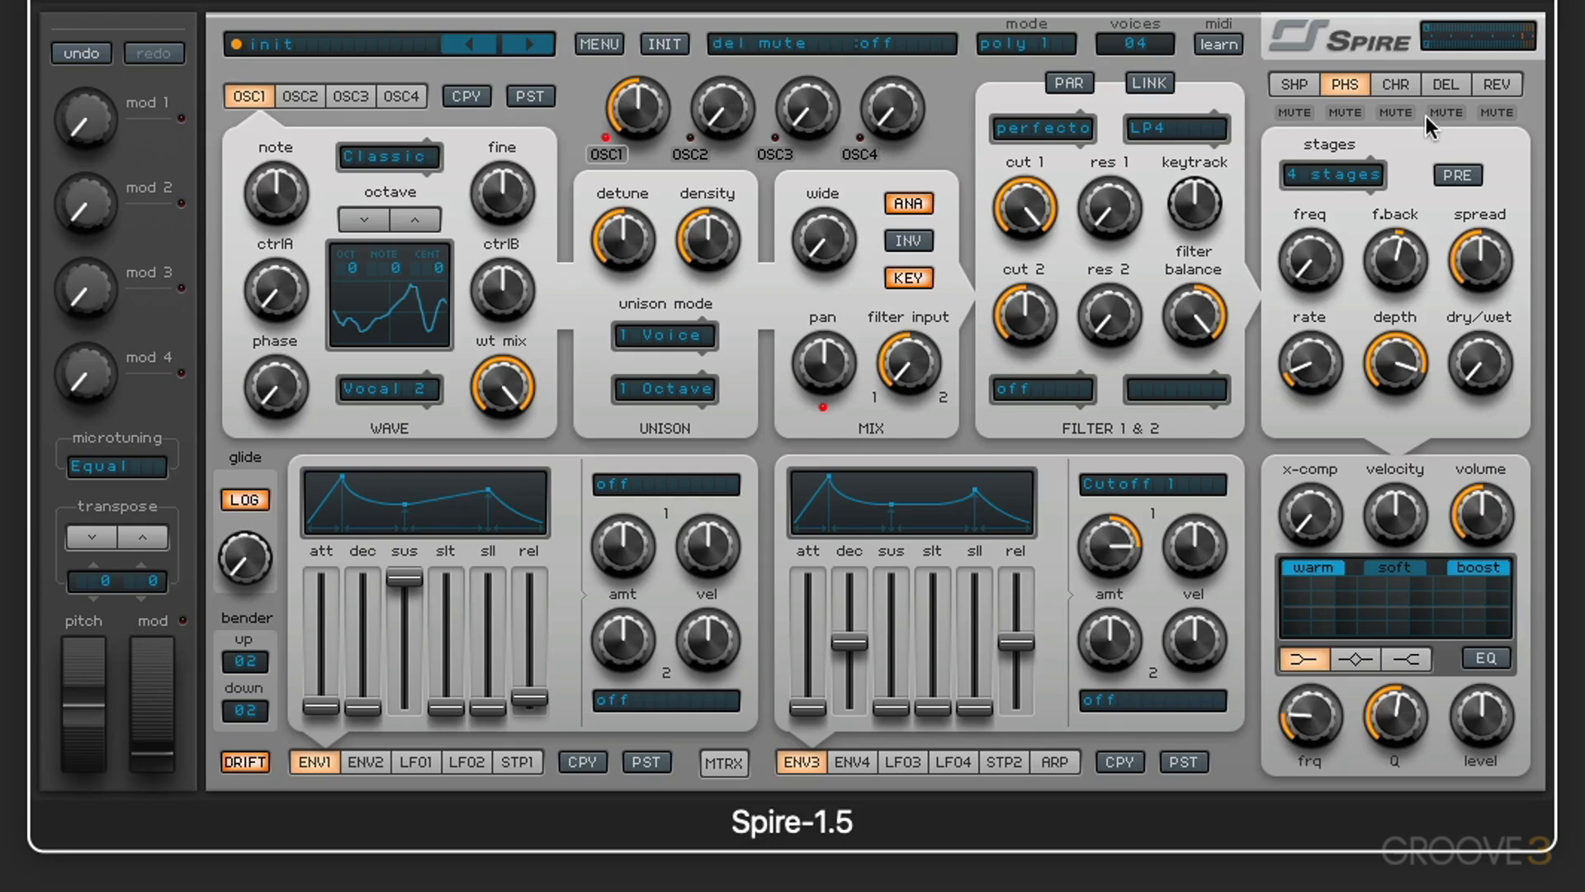
left_click(1387, 83)
left_click(1401, 200)
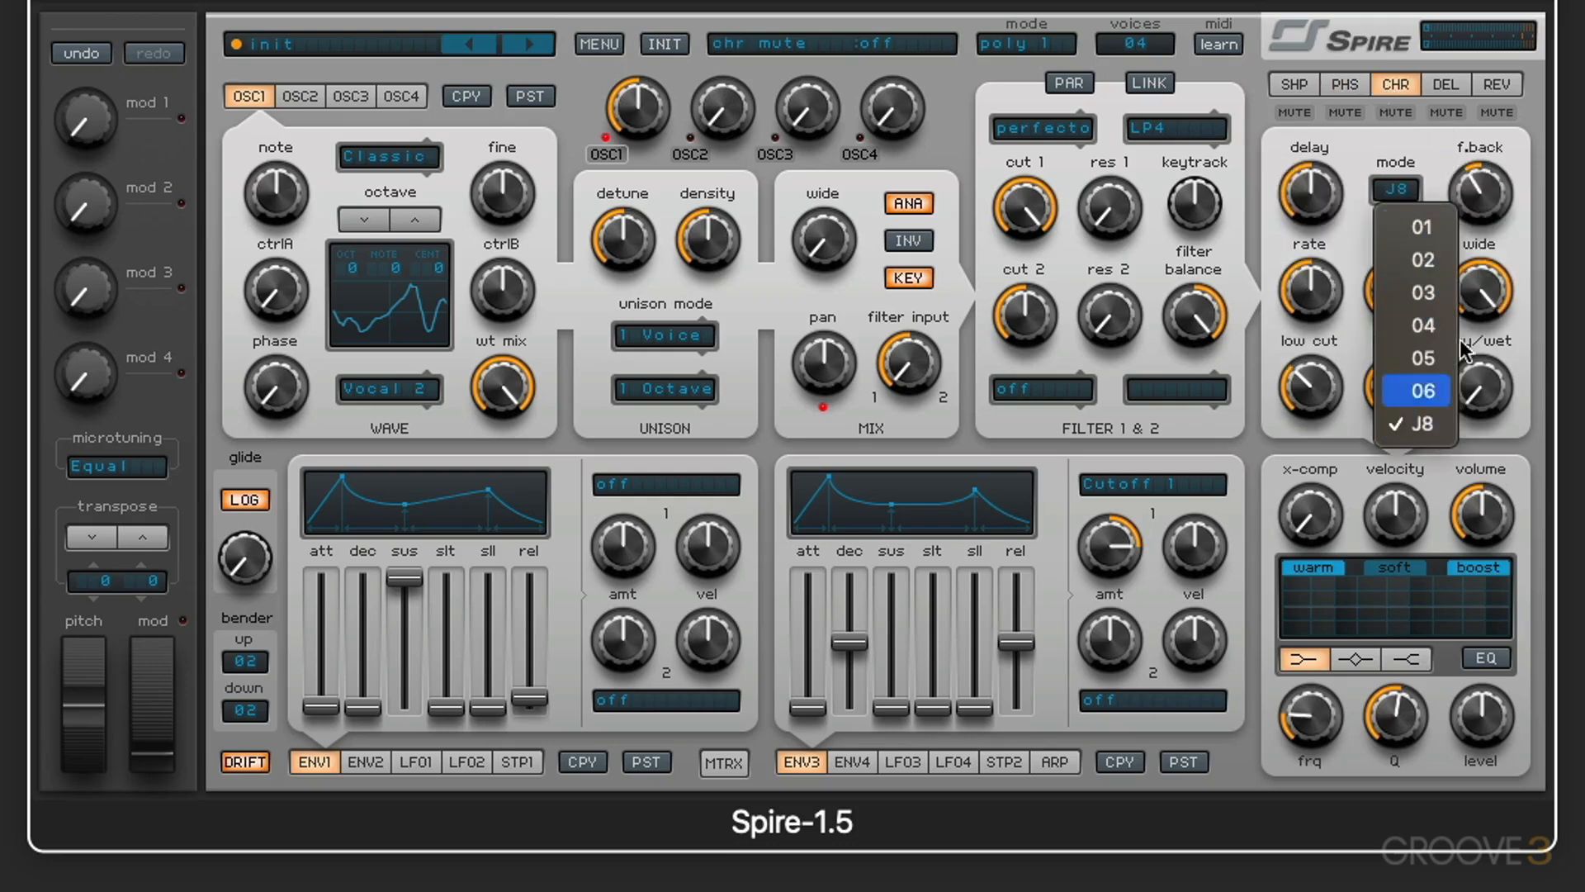
left_click(1410, 131)
left_click(1441, 84)
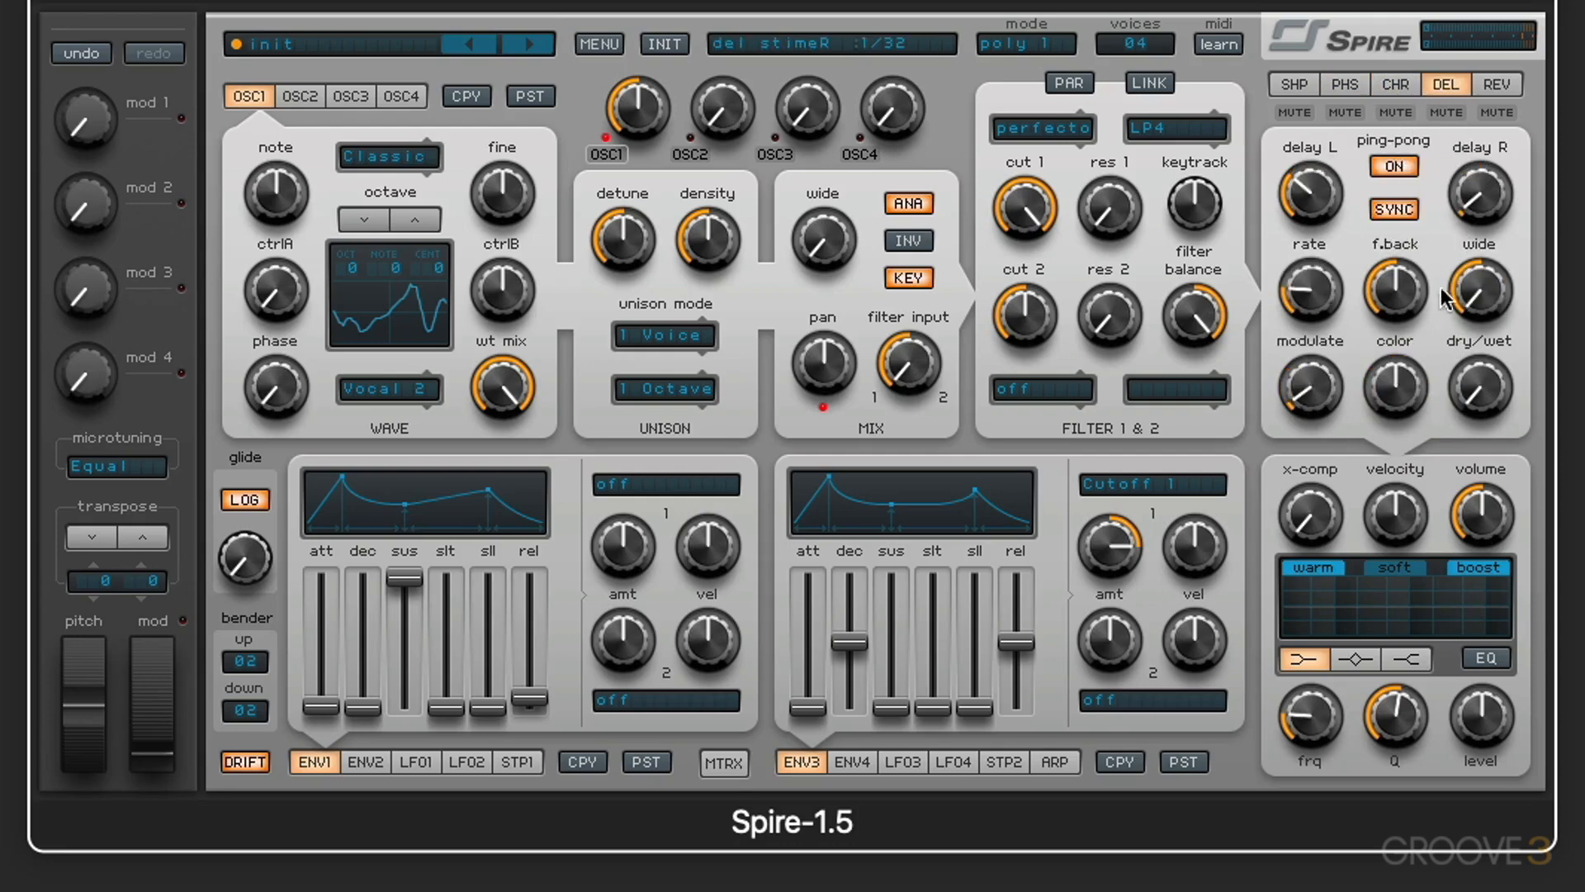
left_click(1499, 85)
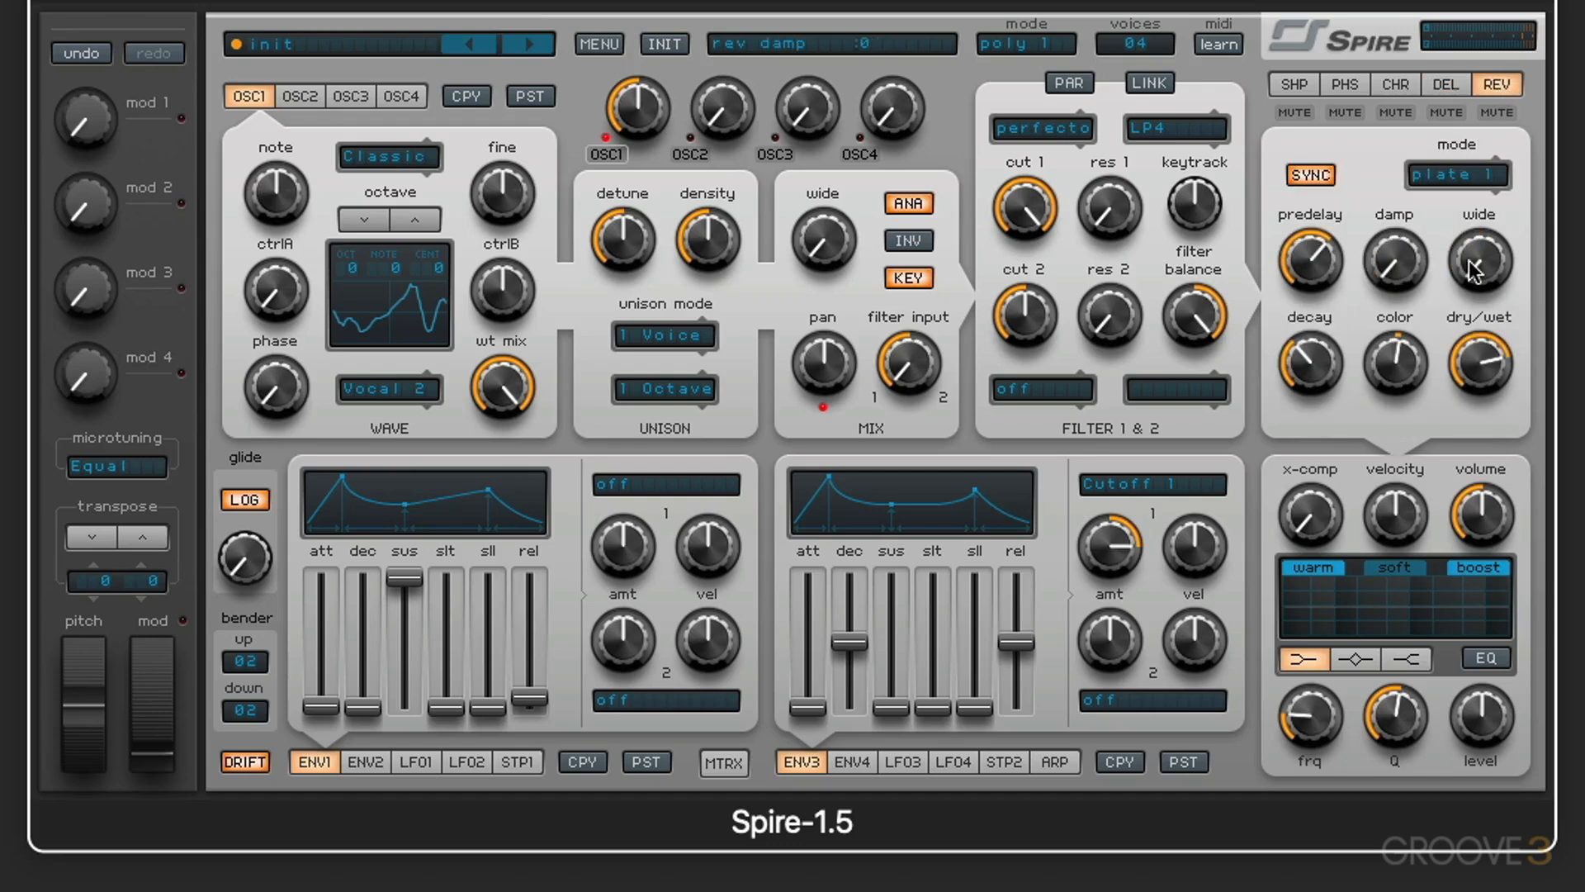